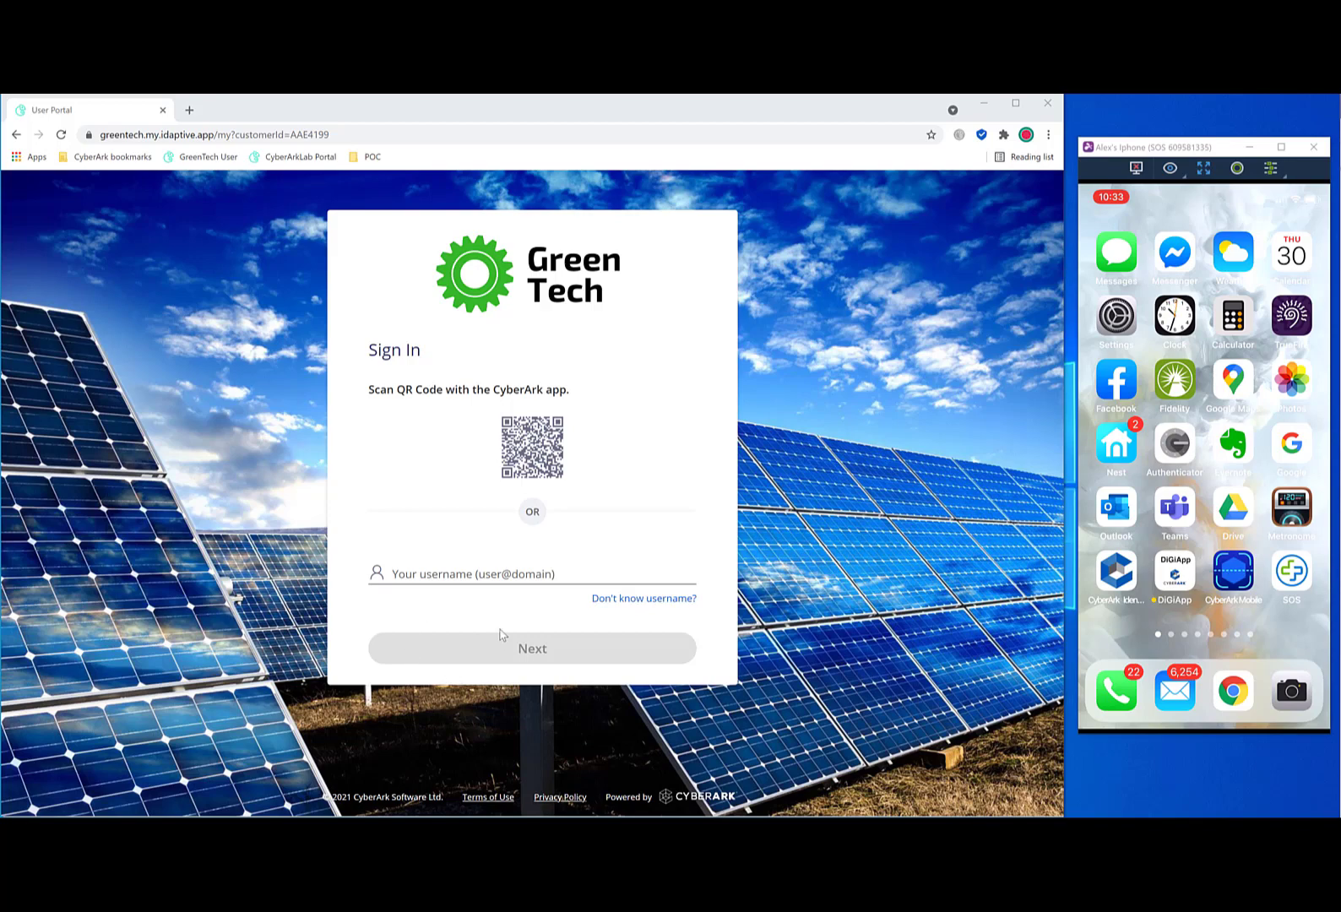
- Sign in to the Green Tech portal with the username and account password, using FIDO2 Security Key as the authentication method
left_click(504, 577)
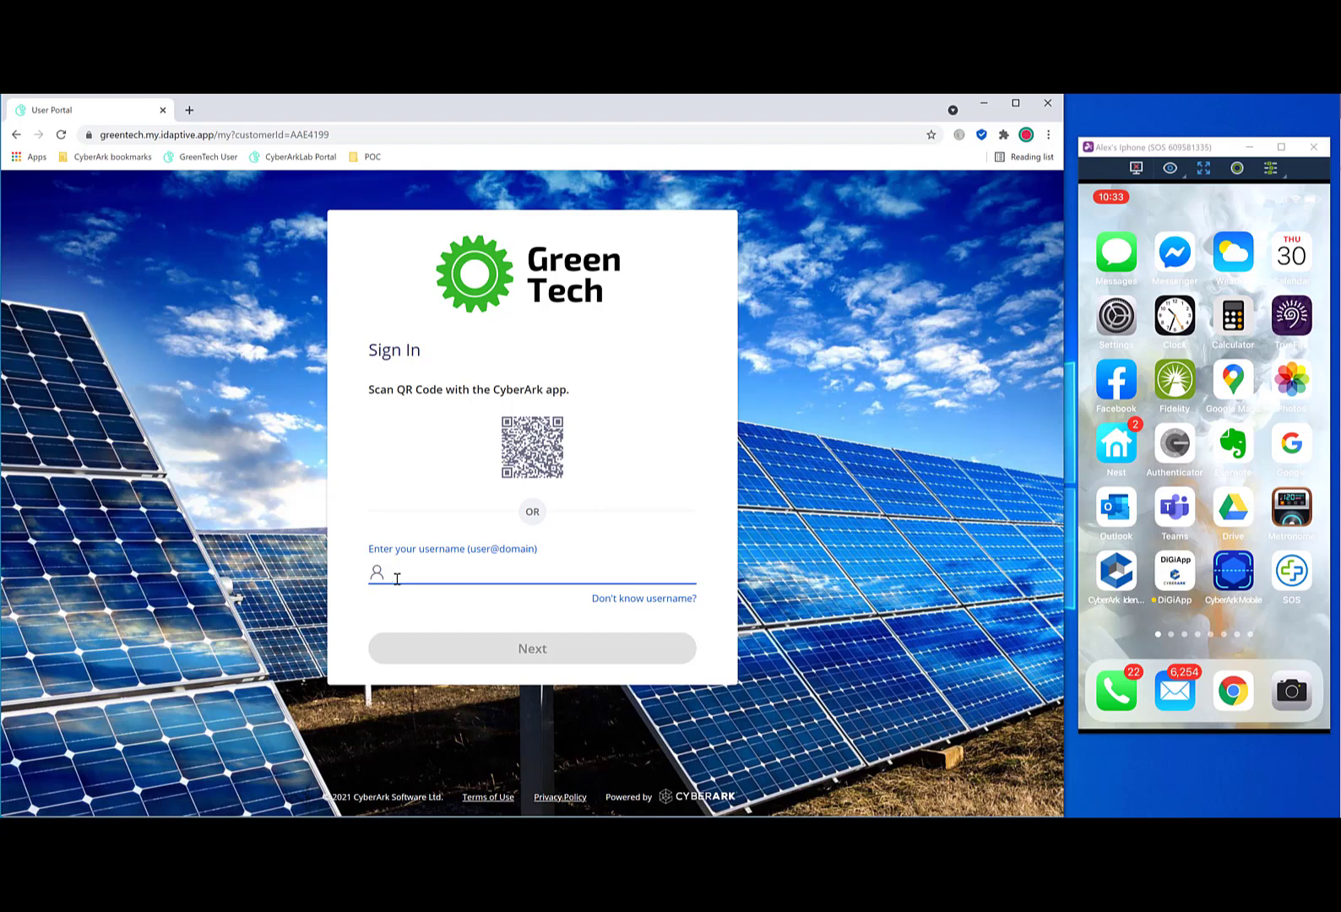
type("mike")
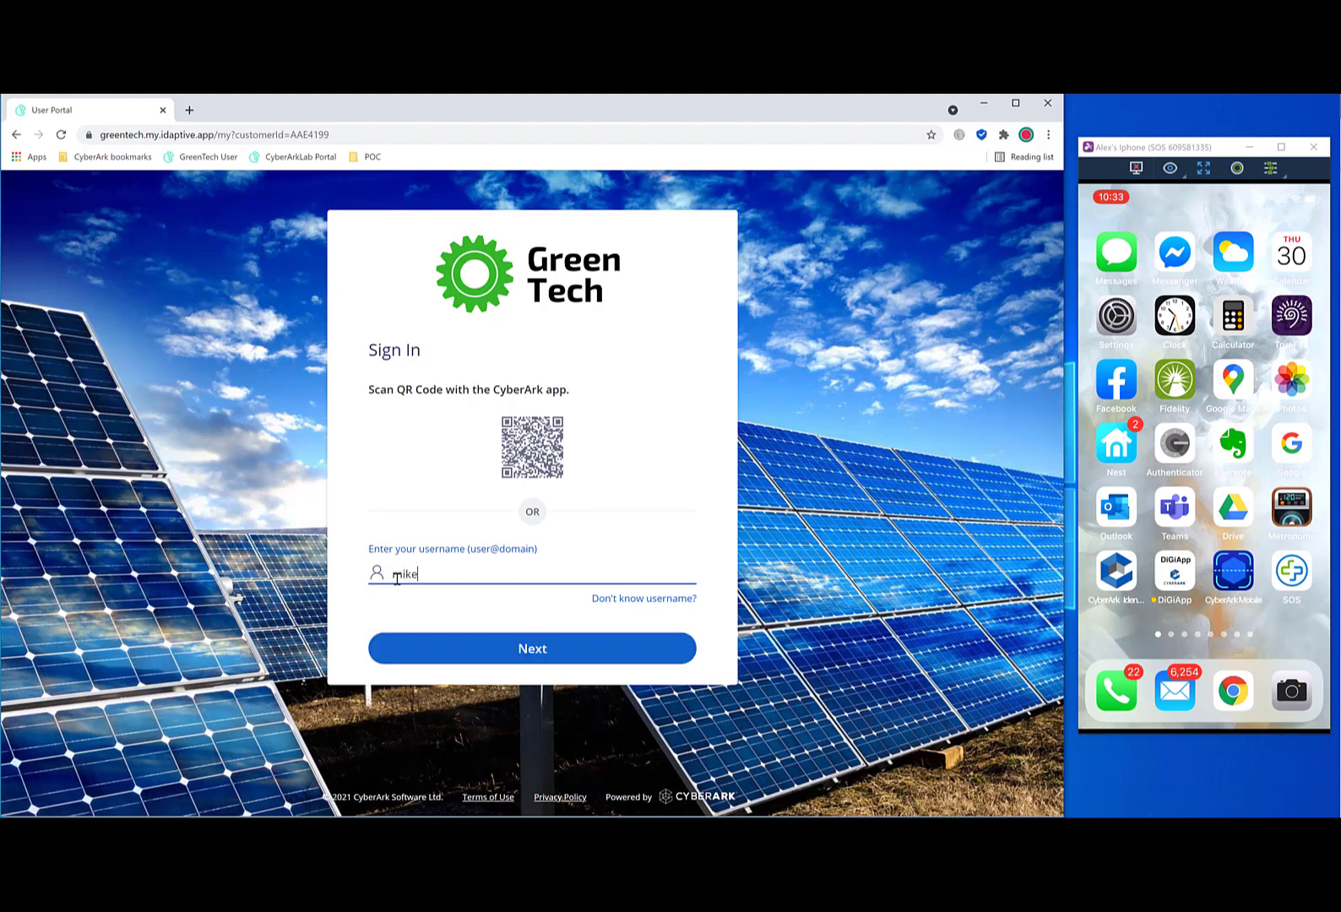
key("Return")
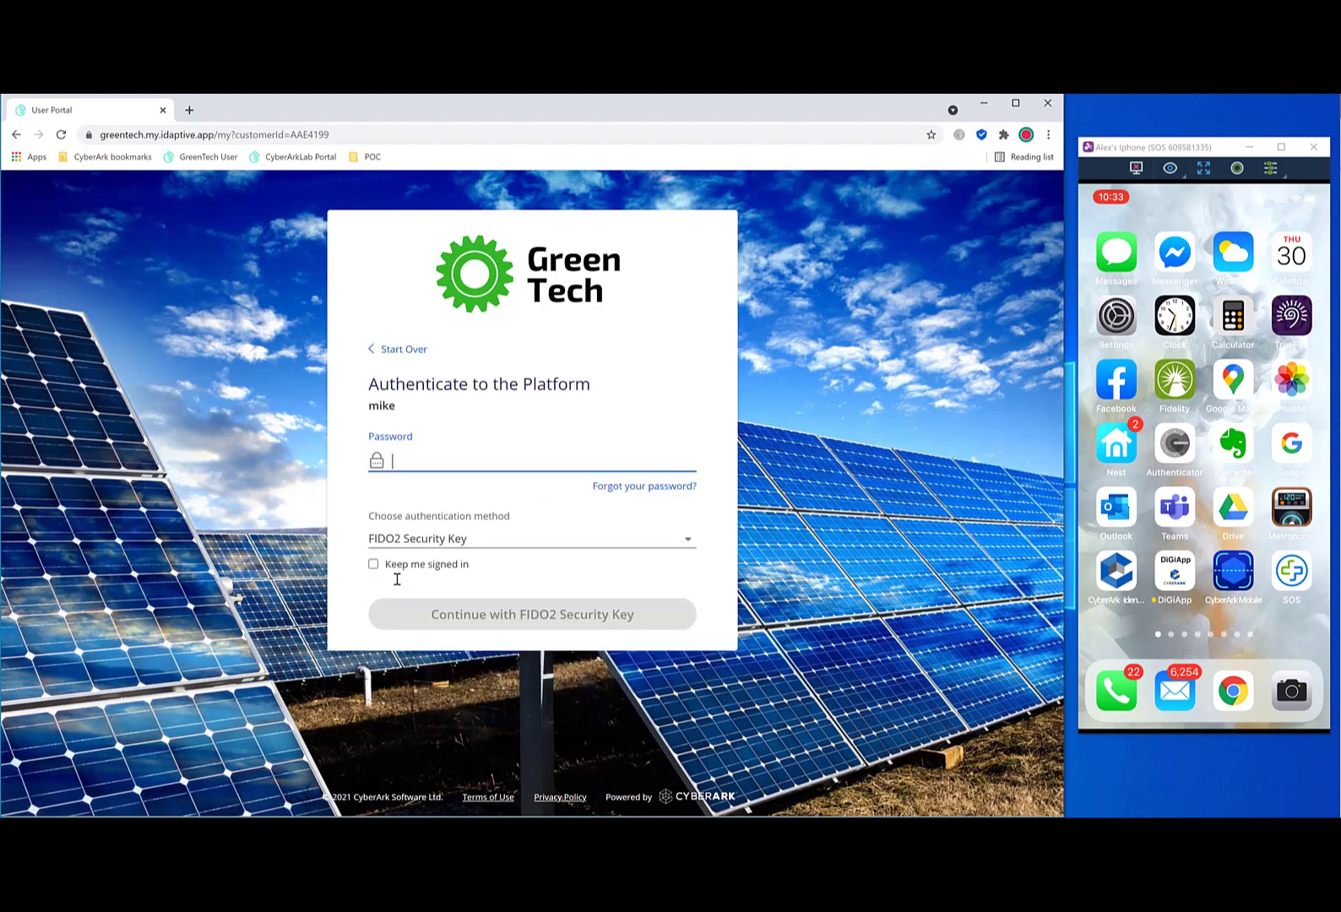
type("•••••••••")
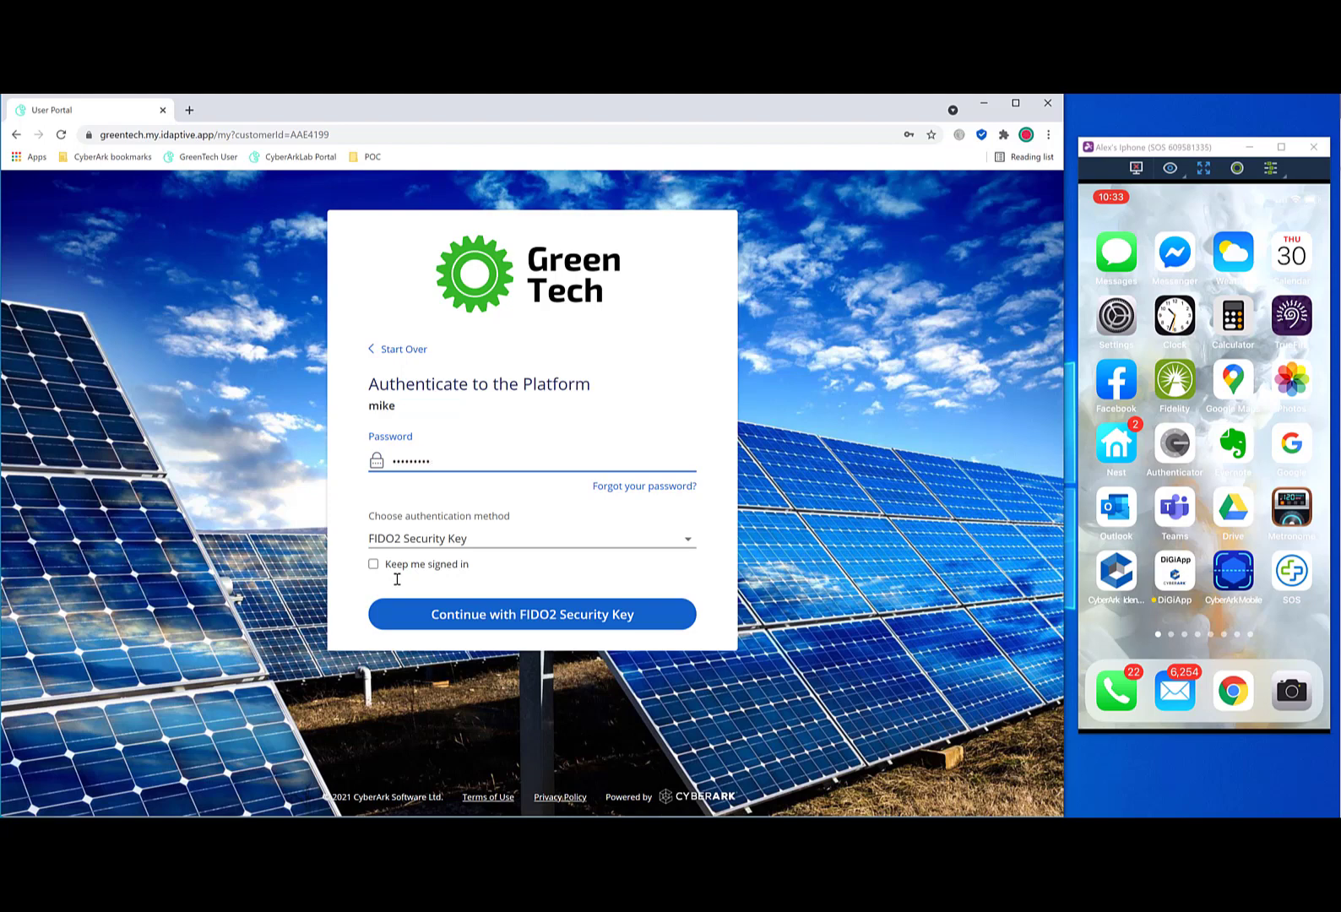
left_click(412, 625)
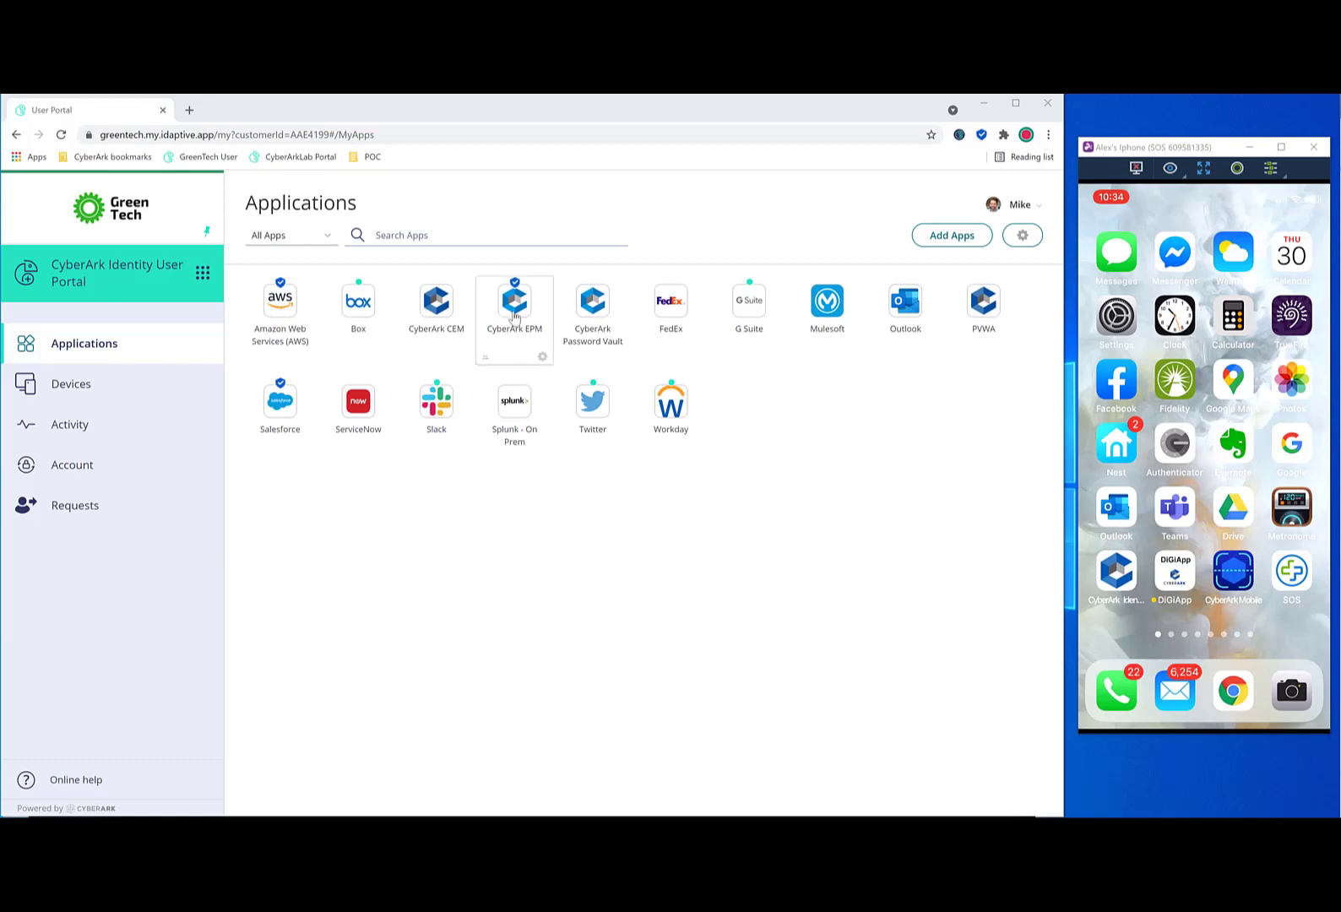
- Examine the Salesforce app's description and its shield badge among the portal applications
mouse_move(515, 309)
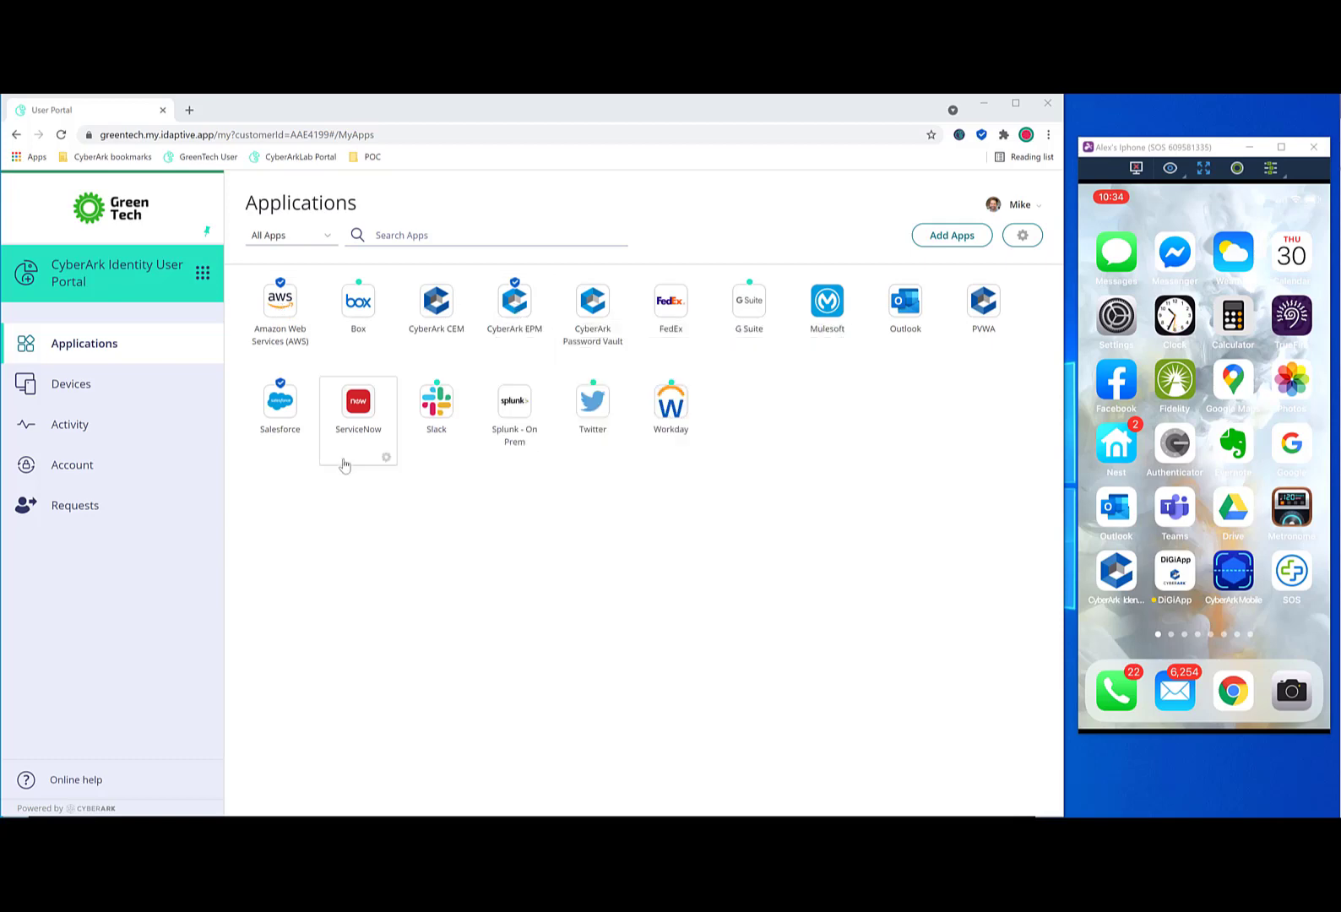
mouse_move(281, 420)
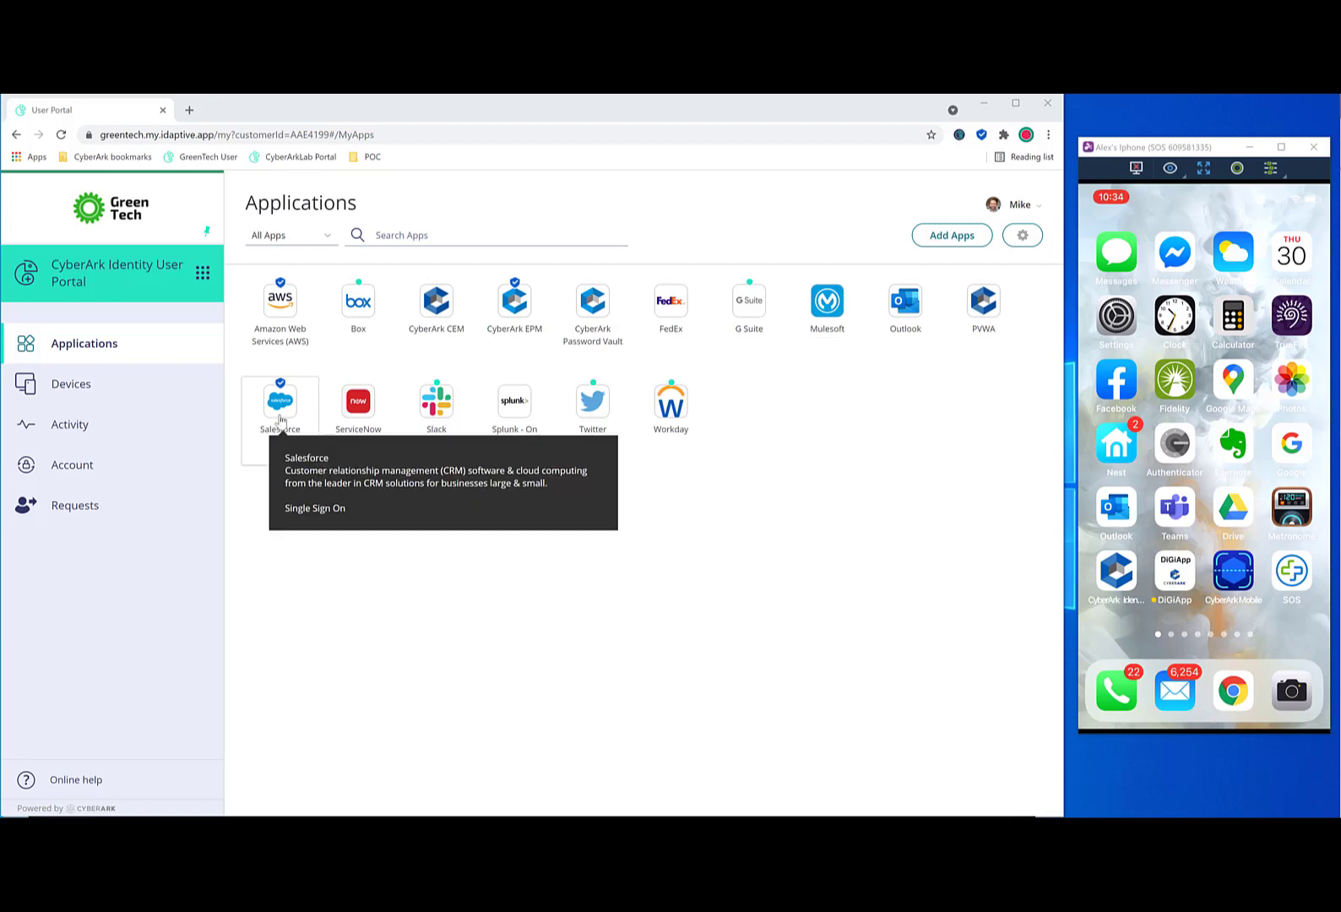
left_click(277, 413)
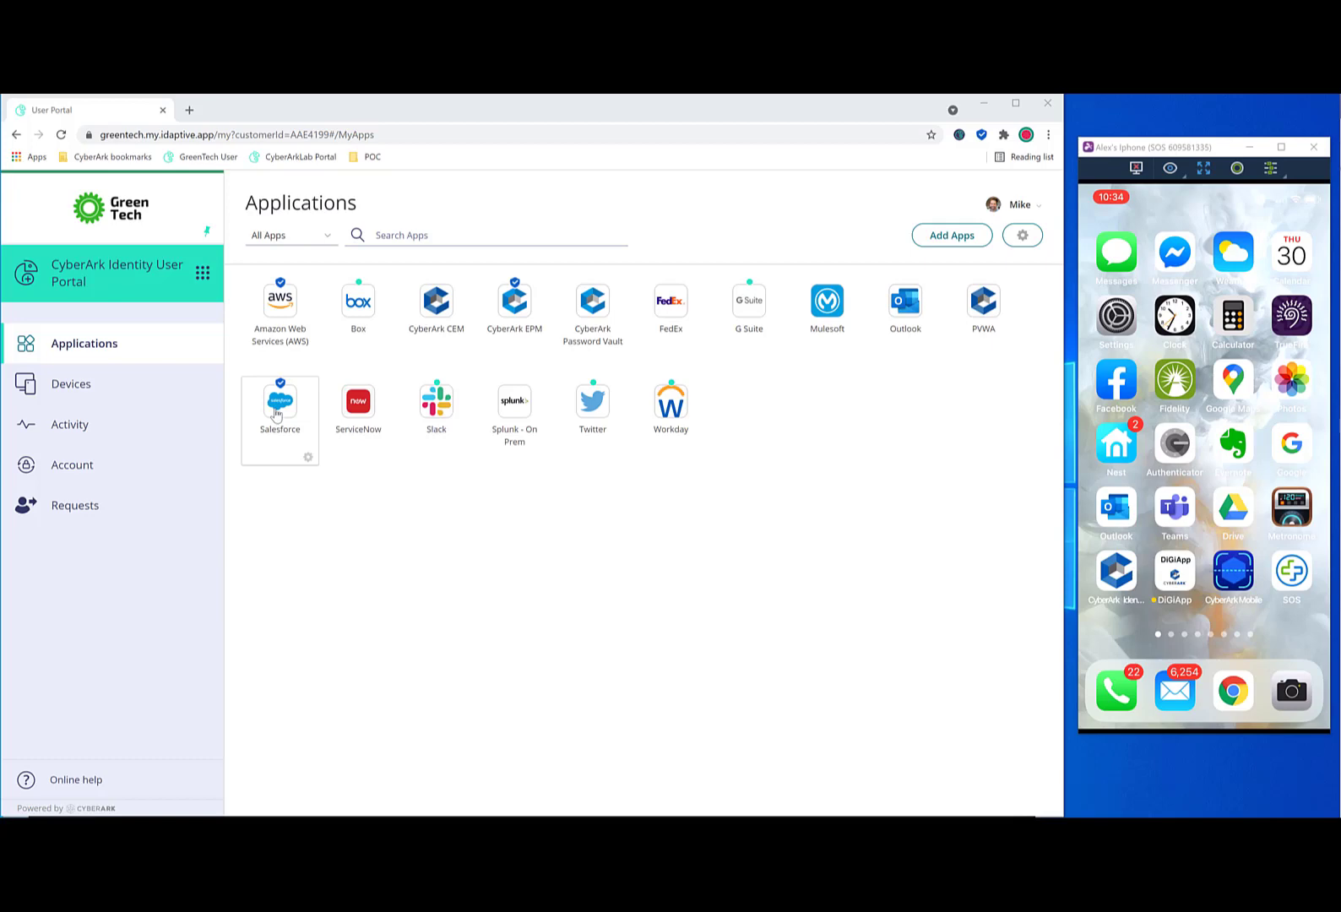
mouse_move(281, 387)
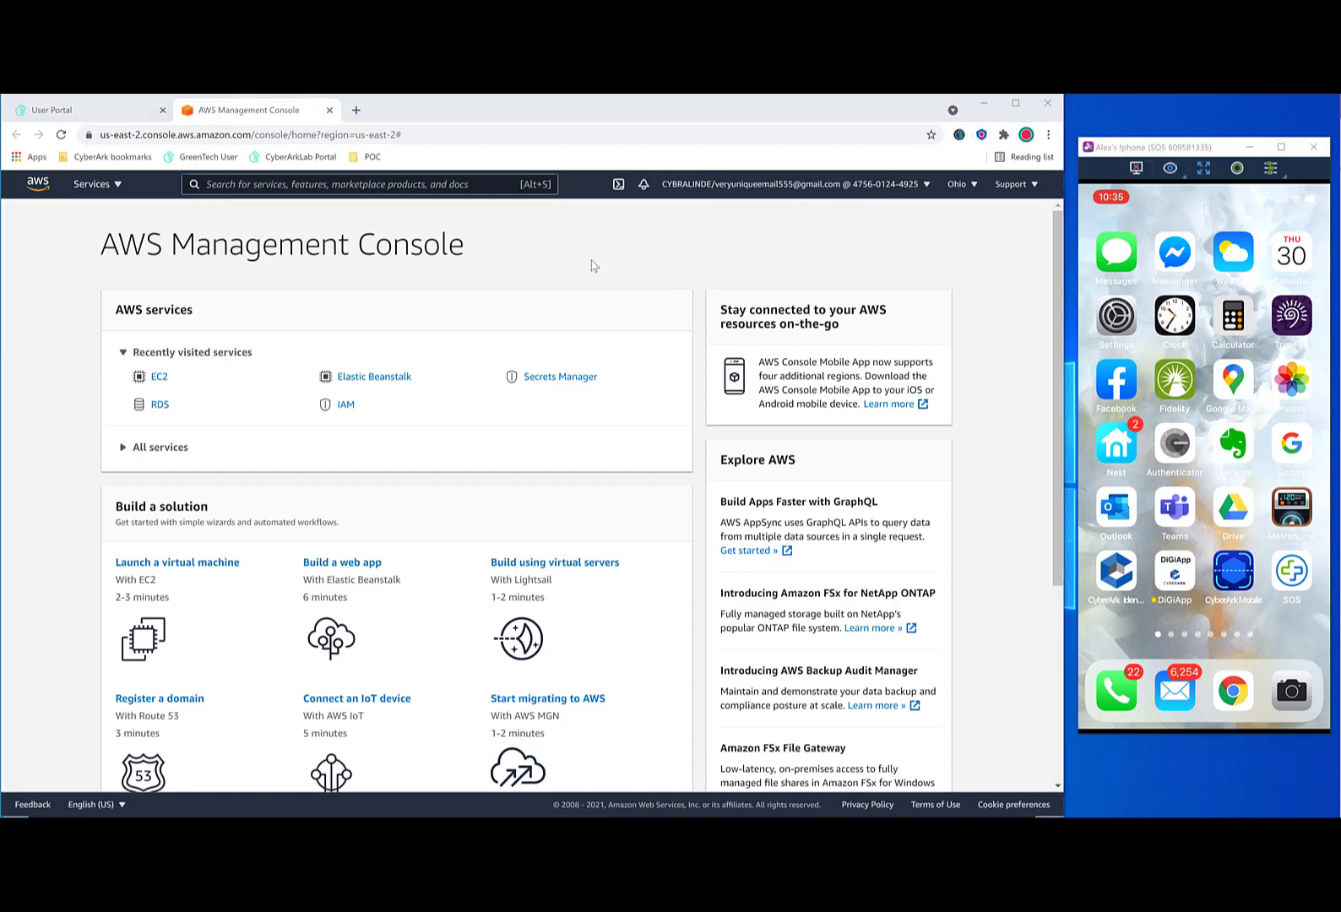
- Go from the AWS console to the EC2 instances list by way of the virtual machine launch wizard
left_click(190, 572)
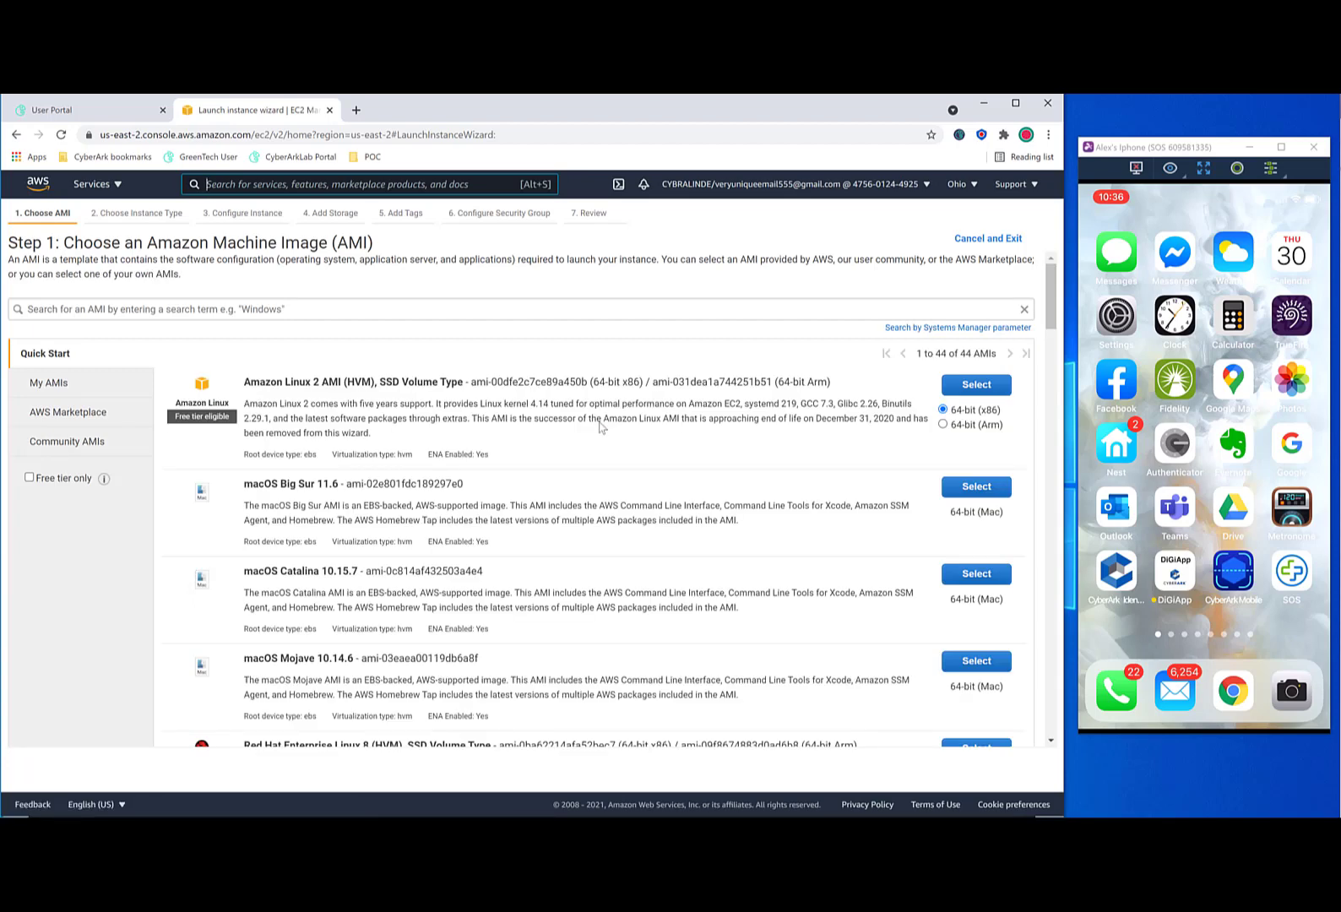
left_click(984, 239)
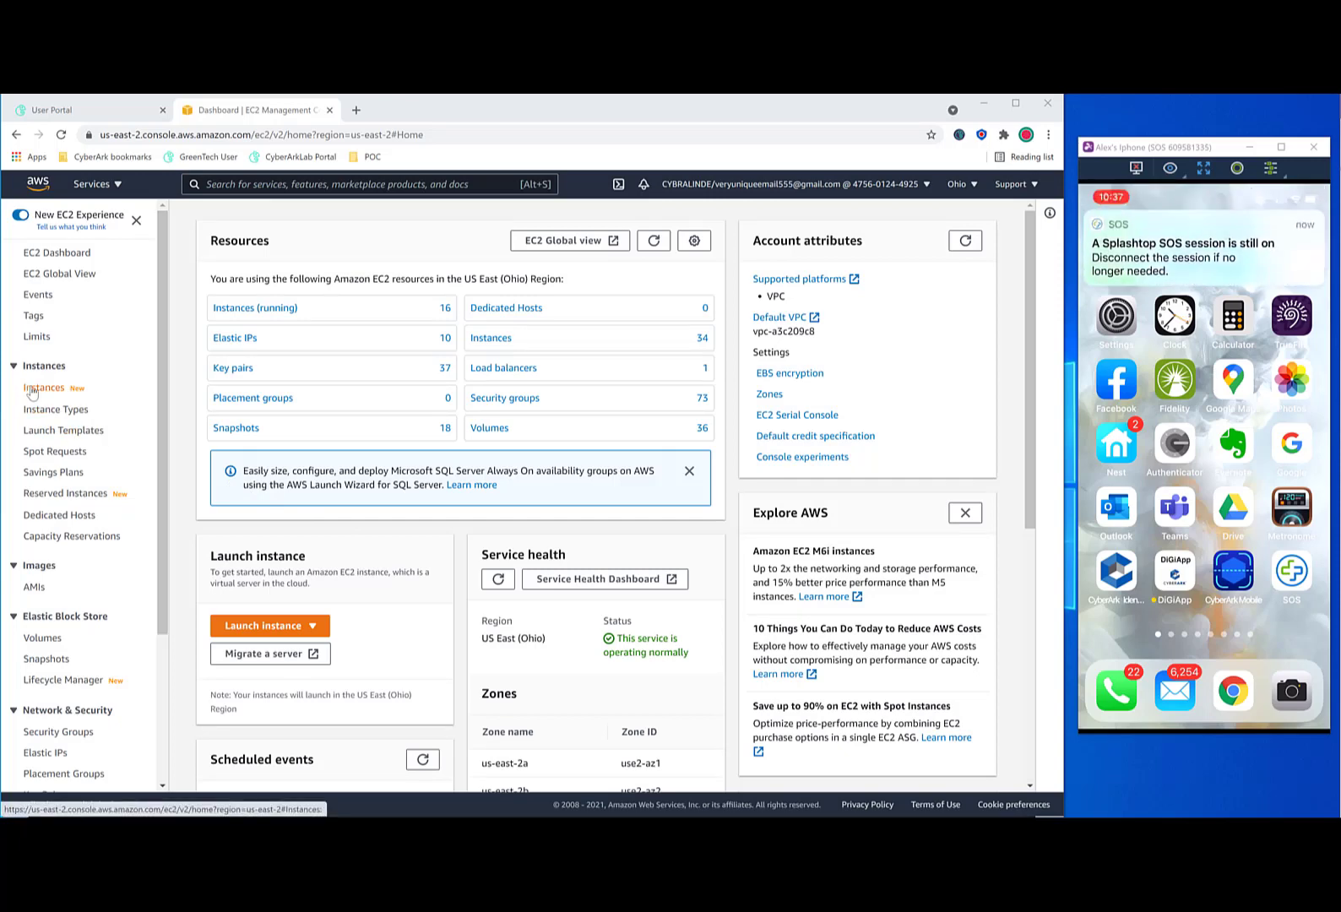
left_click(32, 388)
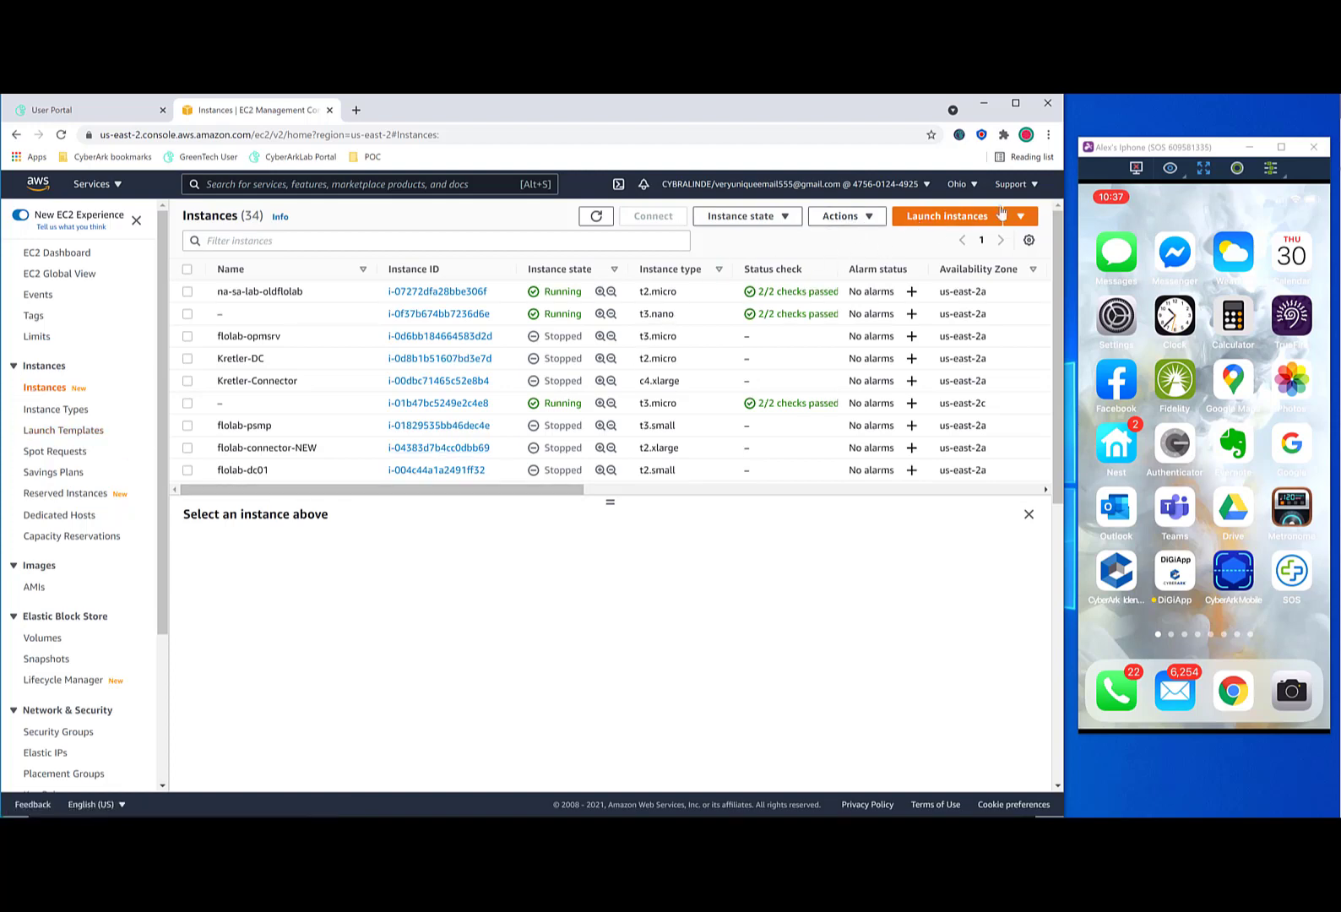
- Take a new Amazon Linux 2 AMI (64-bit x86) t2.micro instance up to the launch review, and return to the AWS console home
left_click(941, 218)
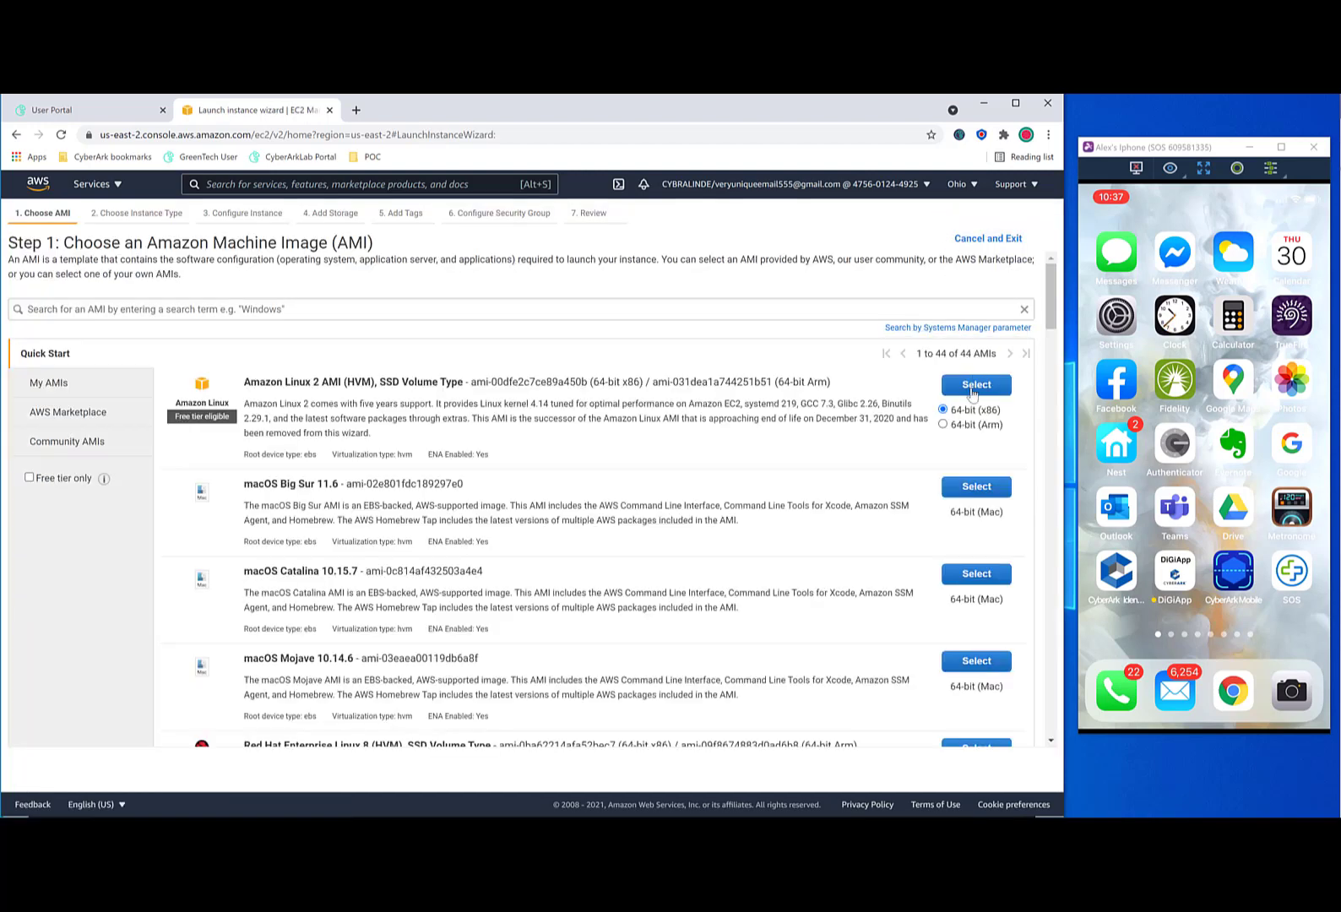
left_click(973, 387)
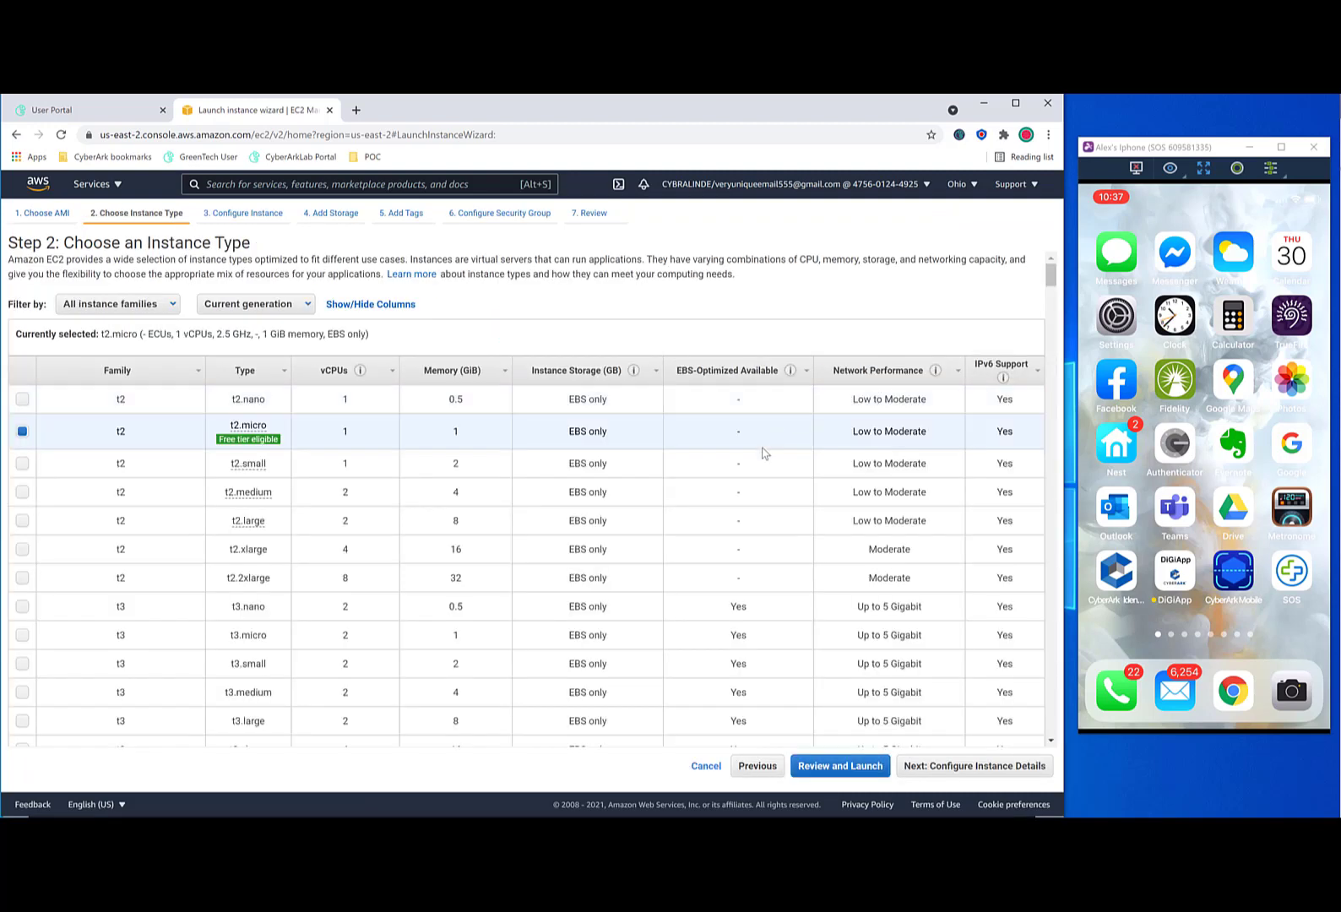
left_click(841, 767)
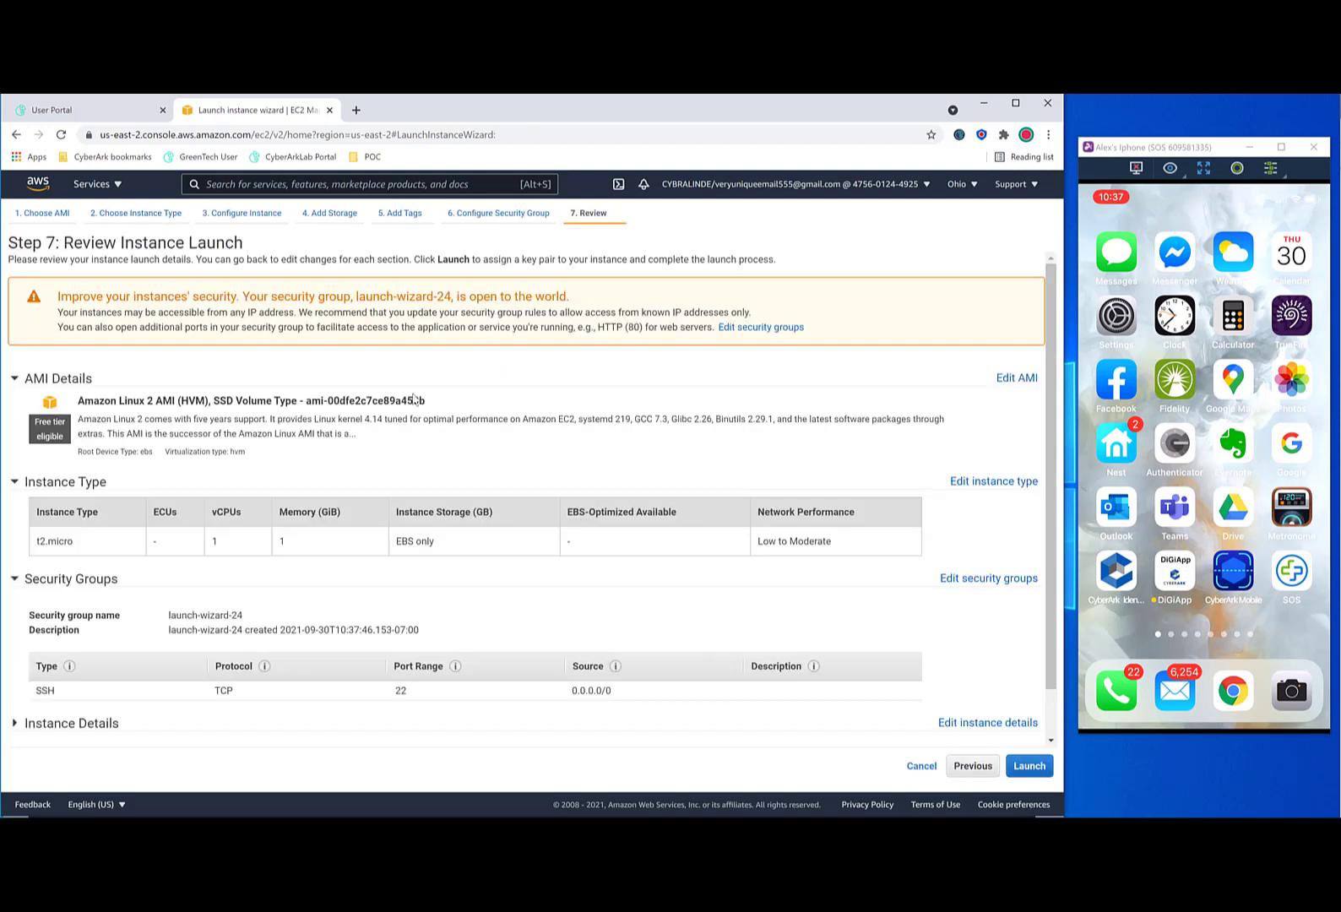
left_click(42, 186)
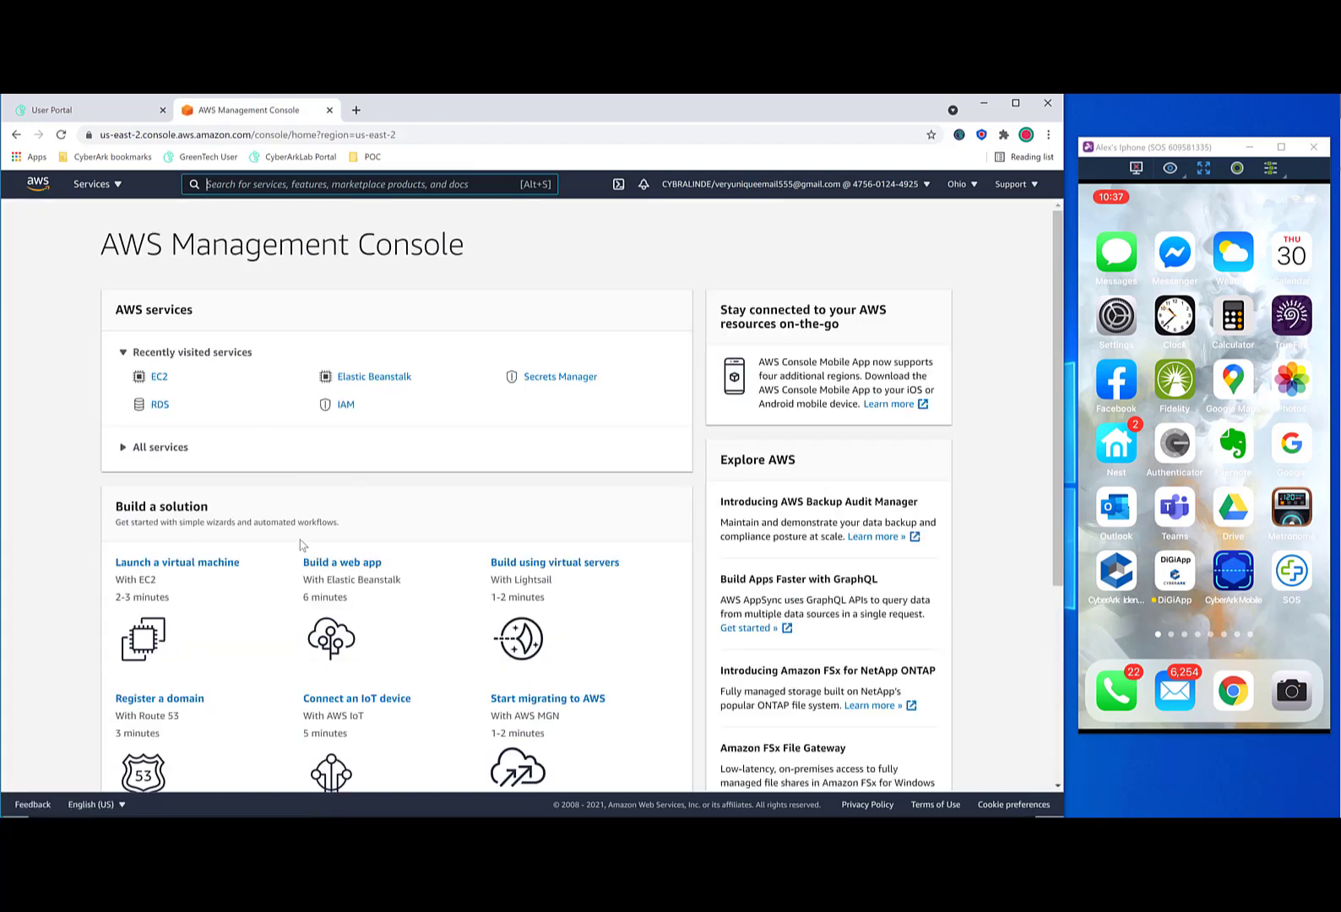
- Start the virtual machine launch wizard again, exit it, and open the EC2 snapshots list
scroll(300, 545, "down", 2)
scroll(300, 550, "down", 3)
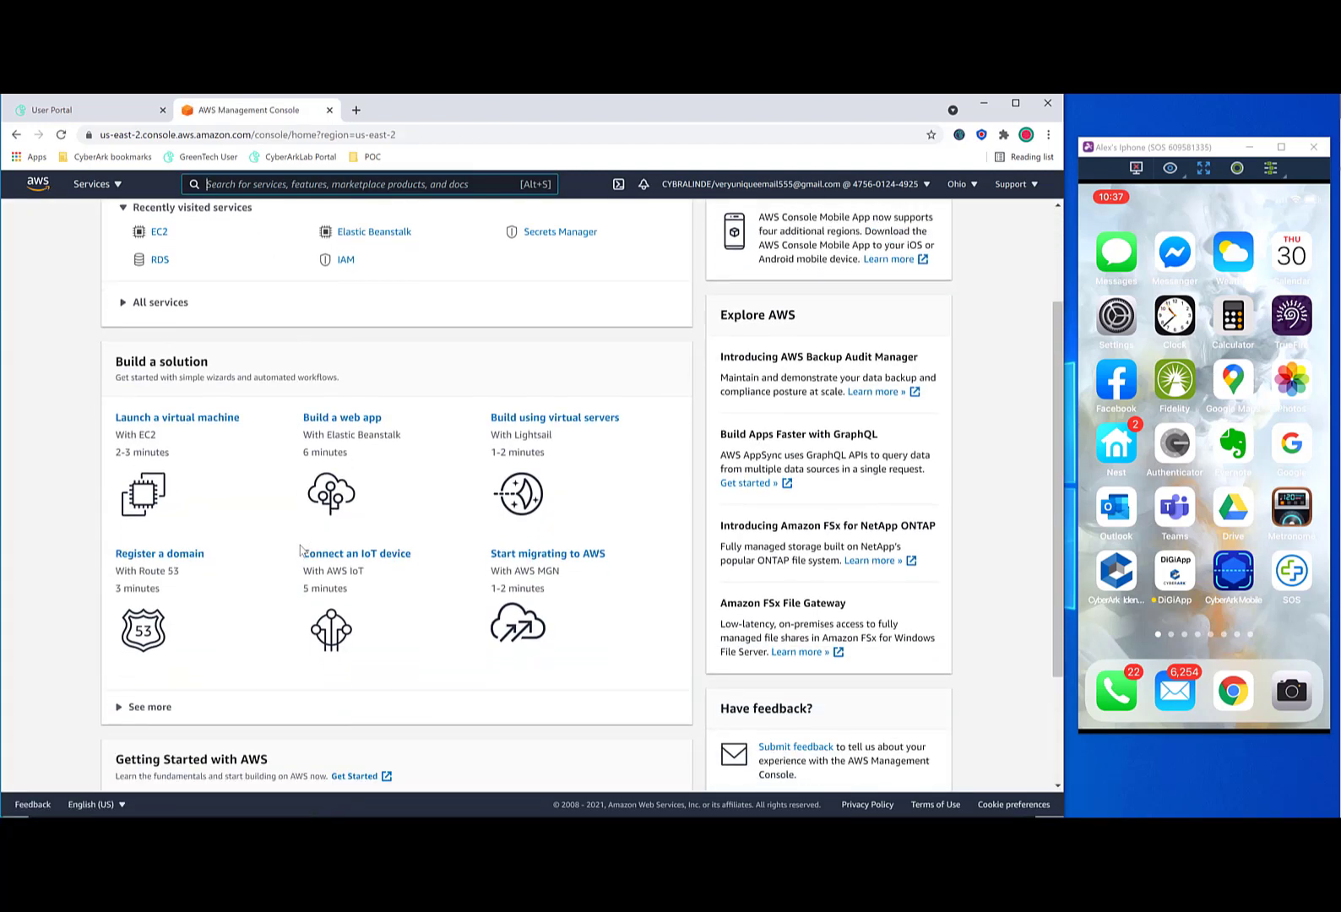
left_click(172, 355)
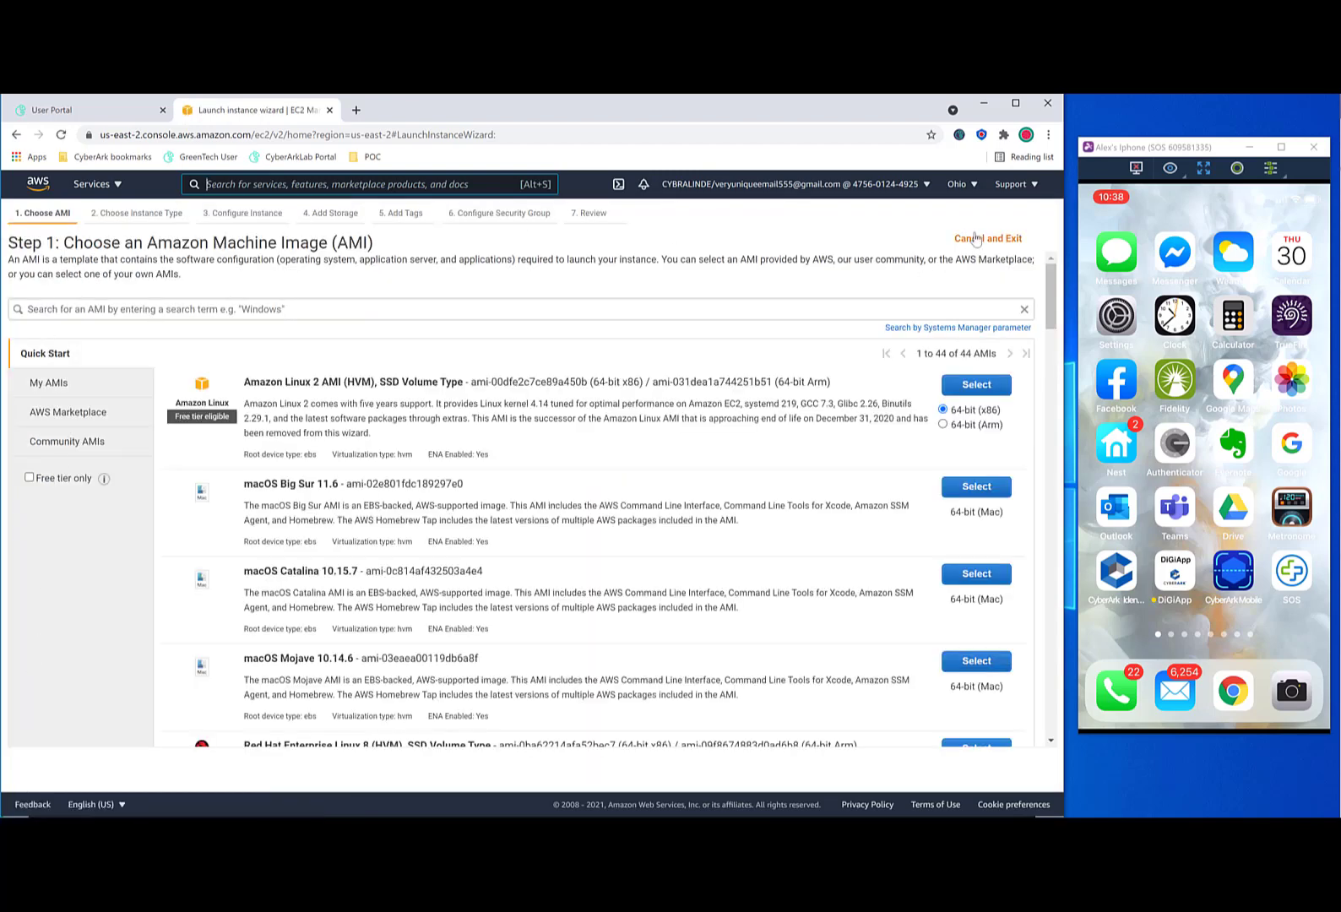
left_click(976, 239)
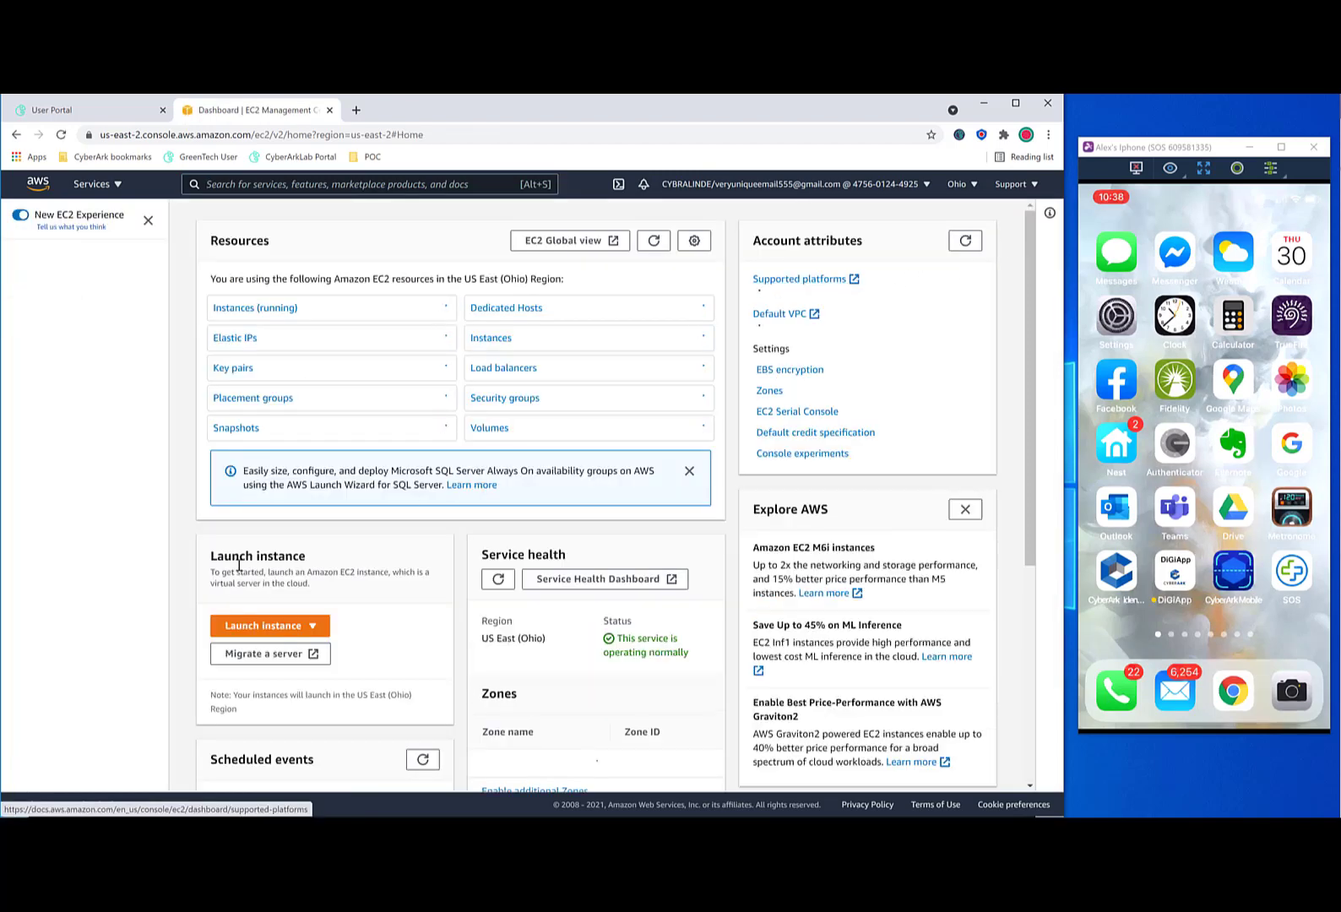
left_click(54, 665)
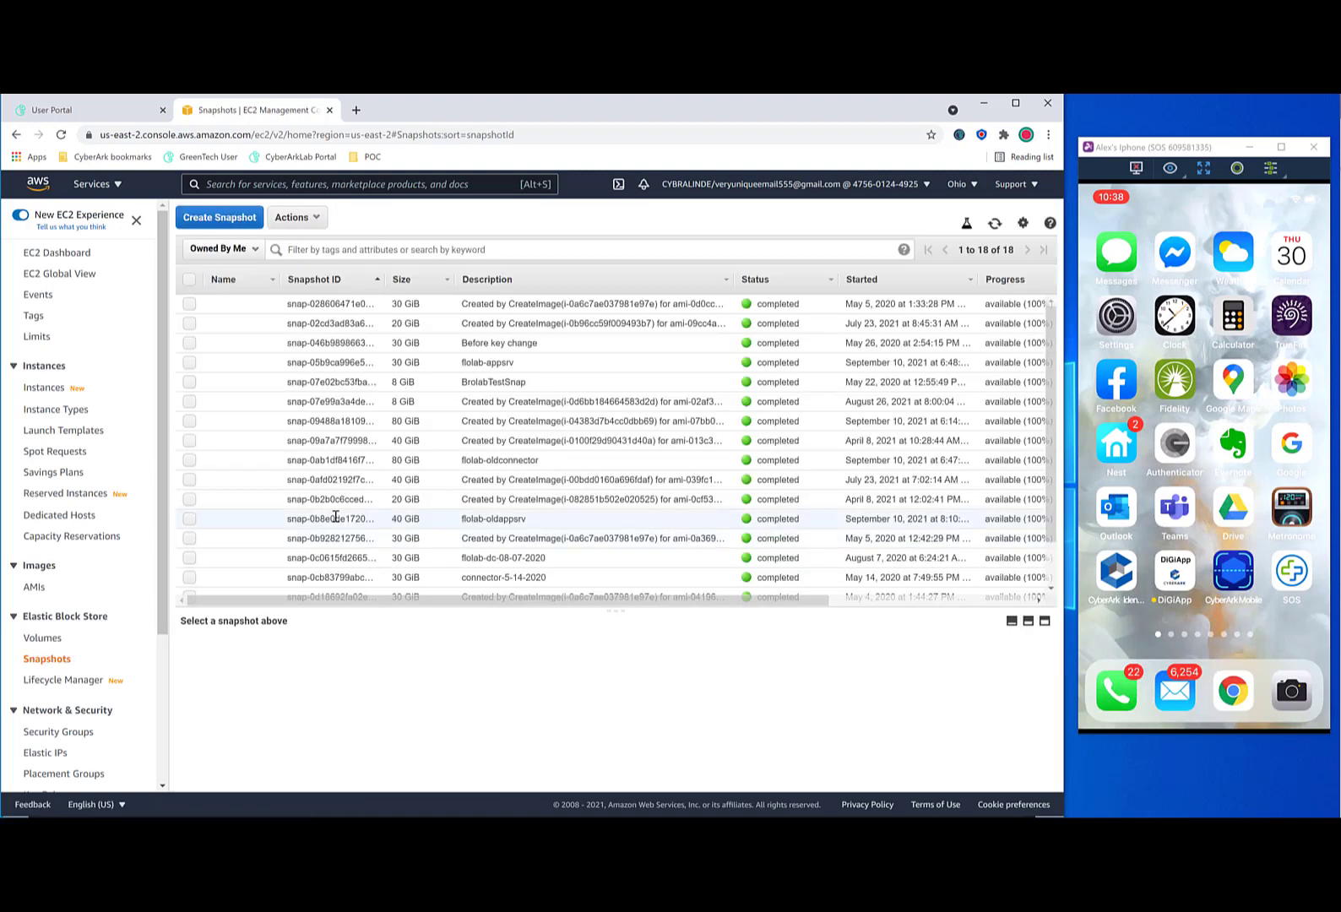
- Start creating a snapshot with the July 23, 2021 8:45 AM snapshot selected, and close the AWS session without creating one
left_click(189, 324)
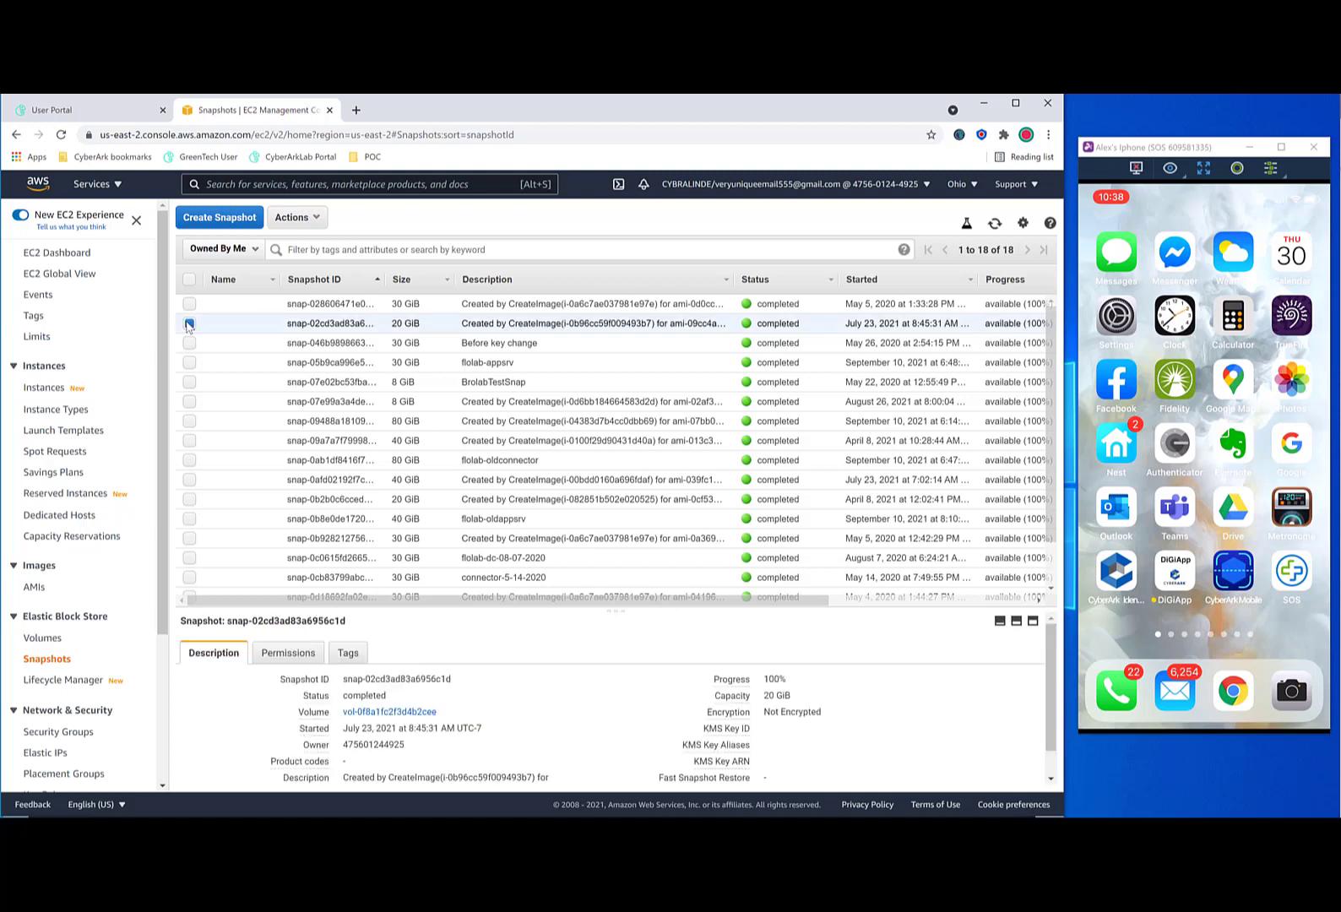
left_click(217, 219)
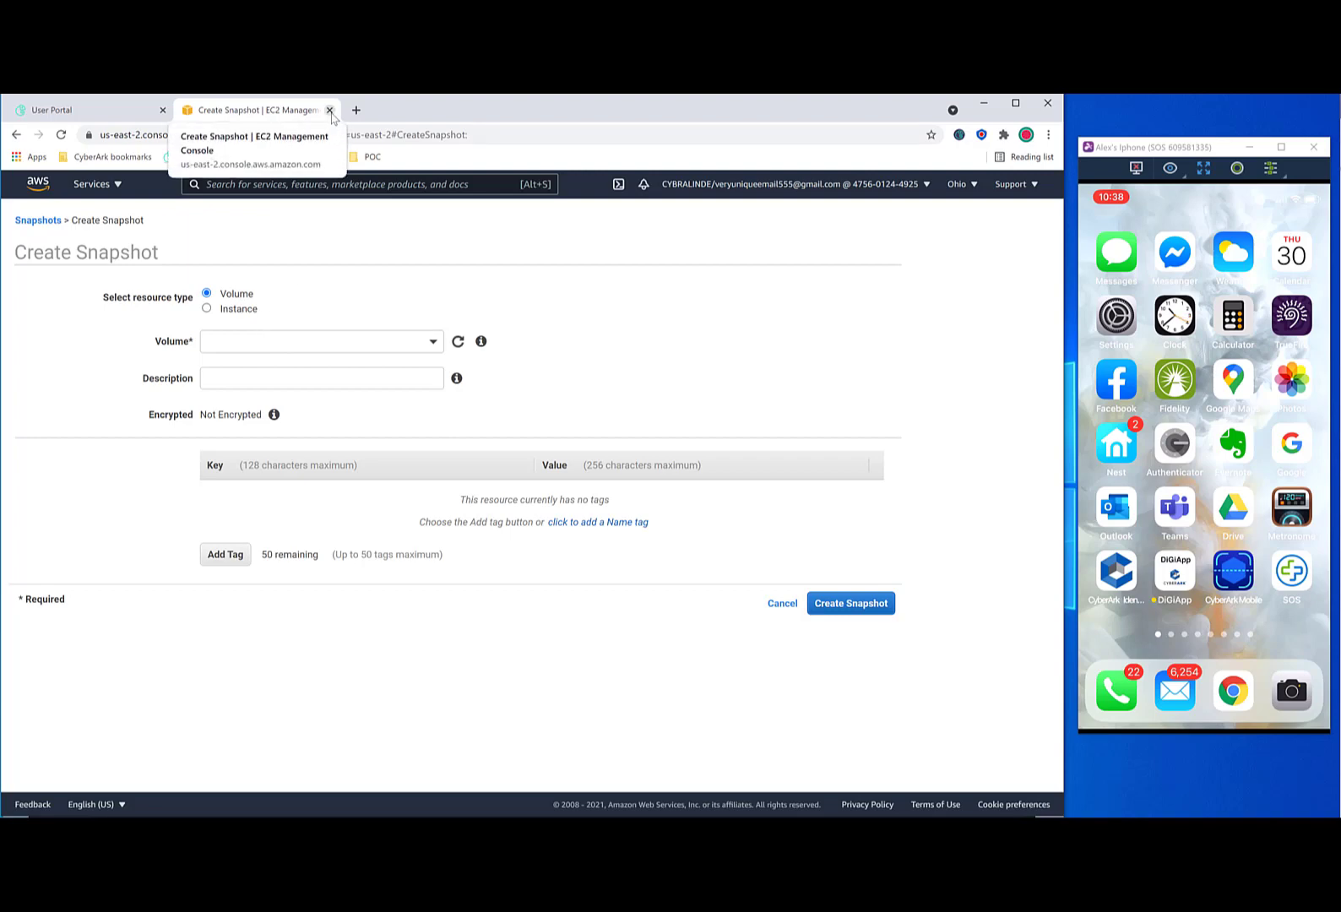
left_click(329, 110)
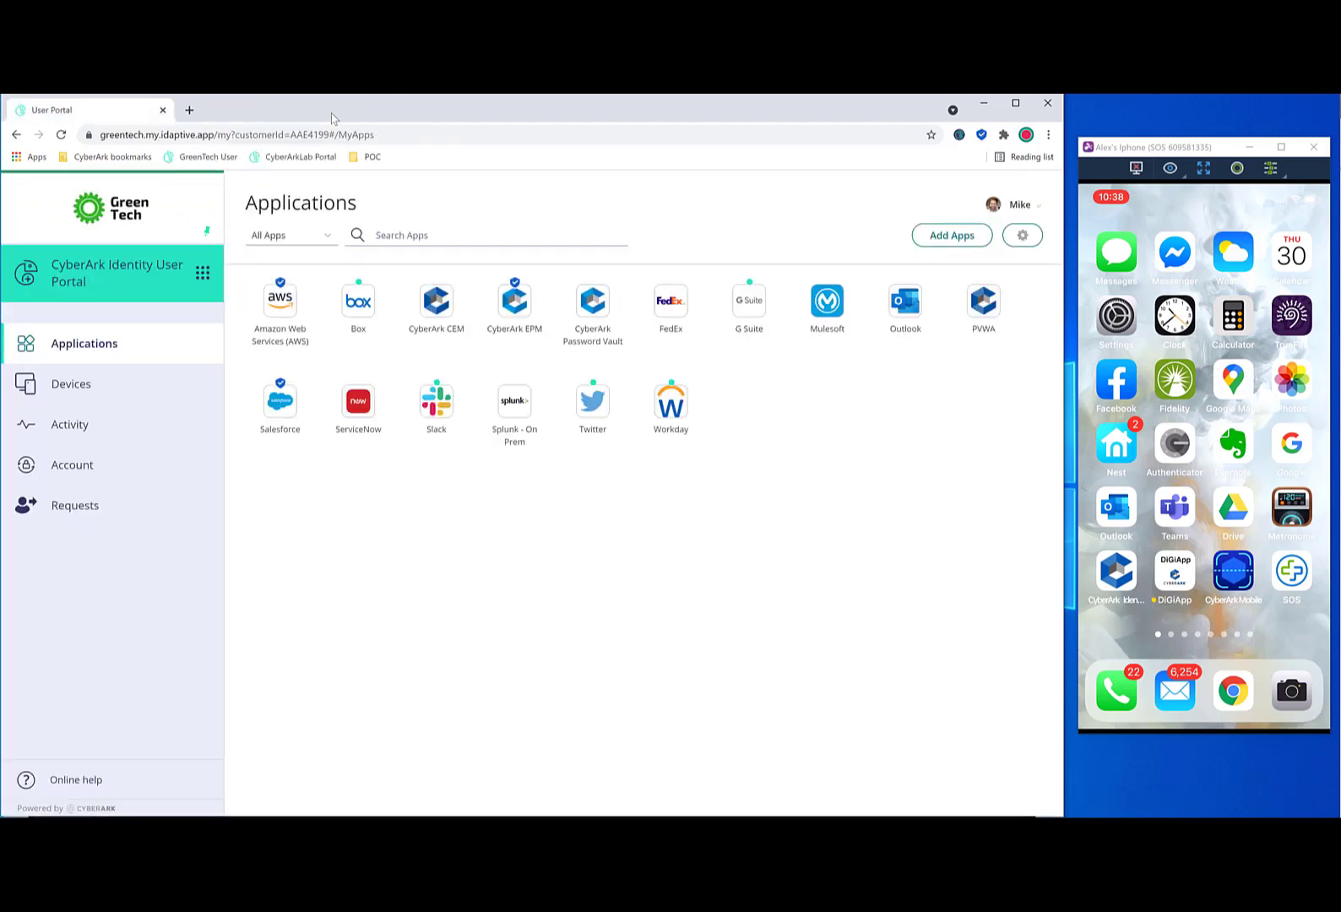
- Launch CyberArk EPM from the portal and open the policies of the Corp-WIN set
left_click(516, 302)
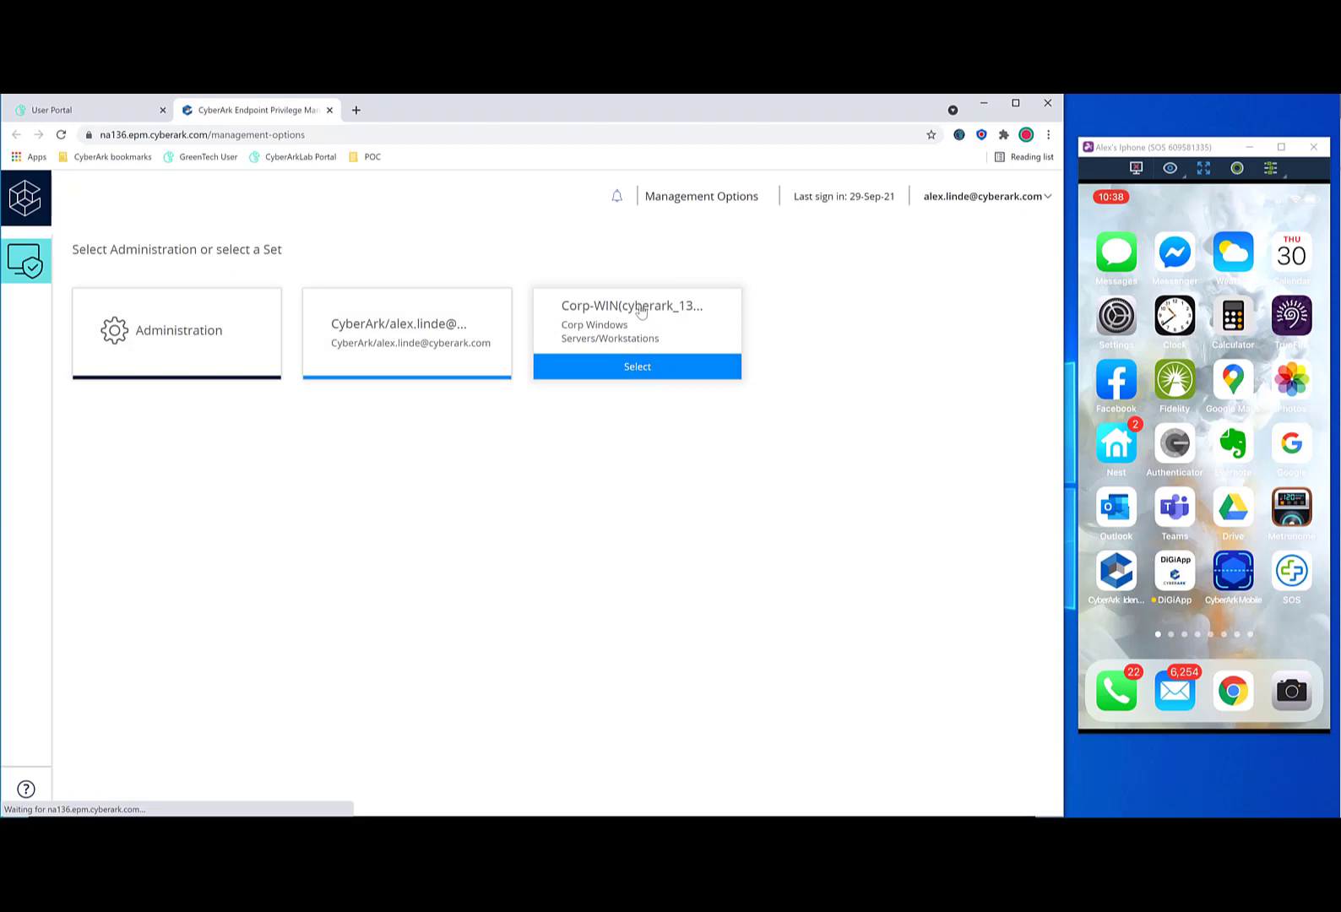
left_click(641, 311)
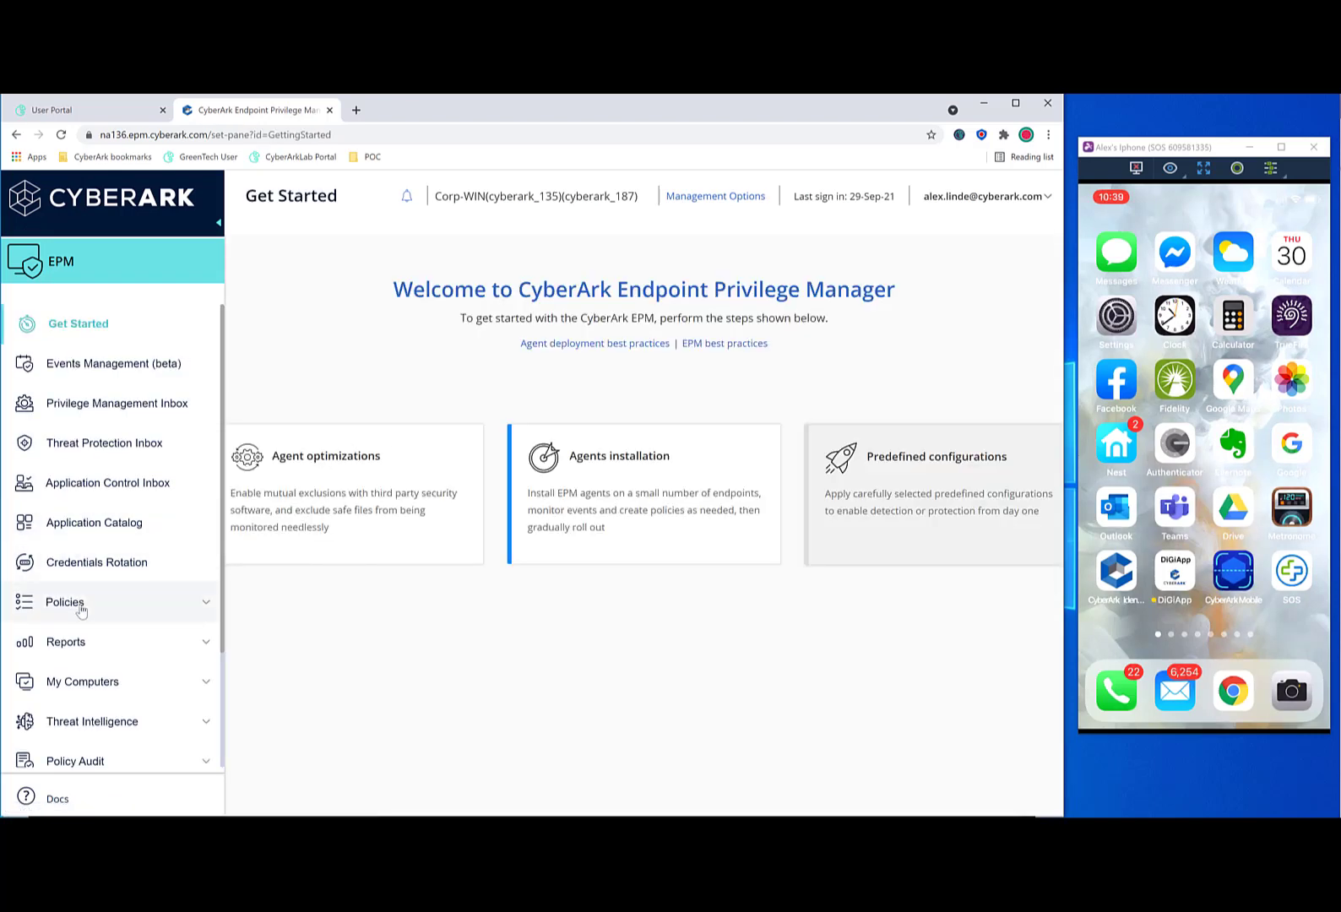
left_click(81, 611)
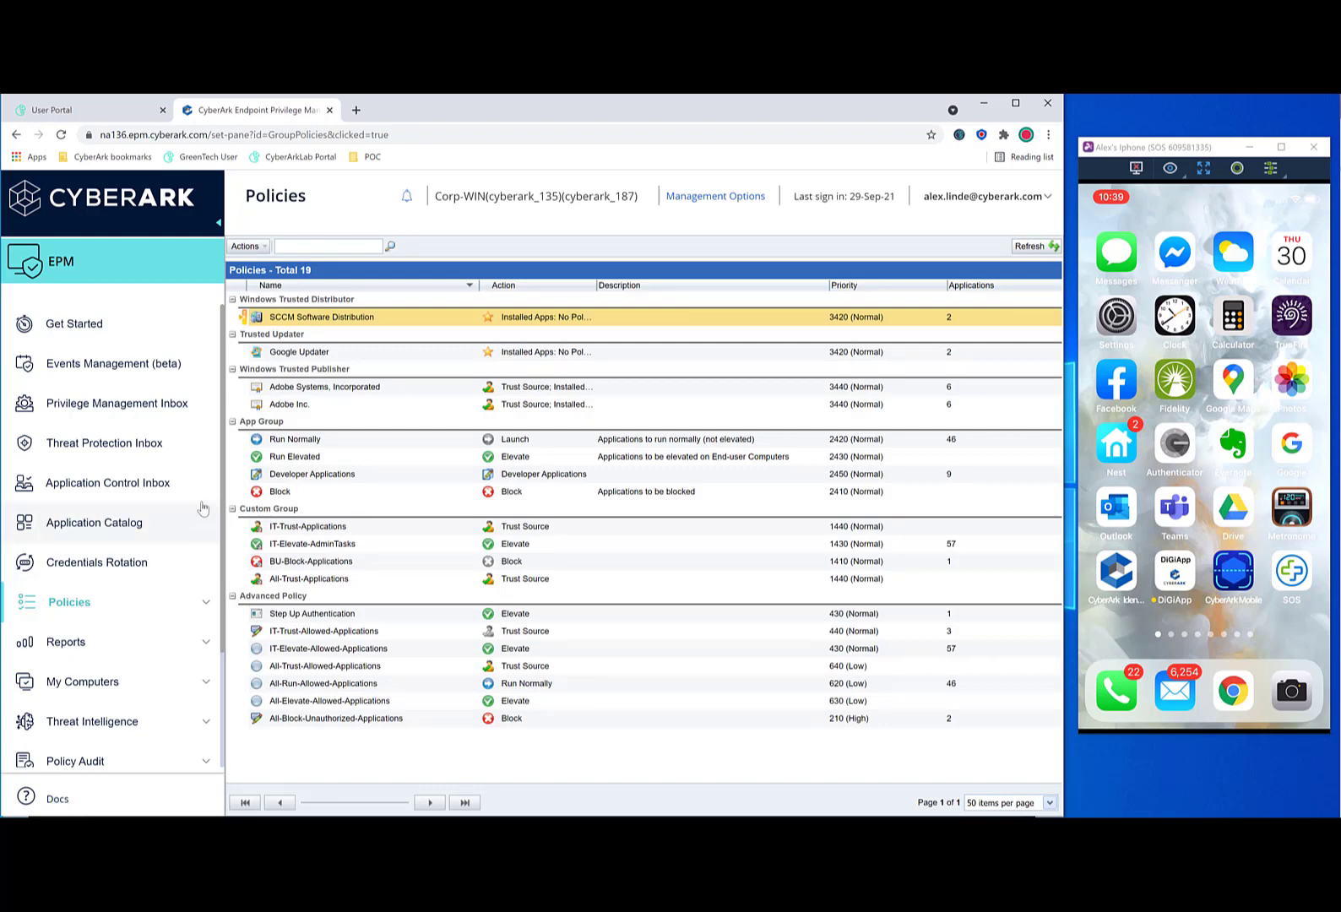
- Activate the Run Normally policy in the App Group section
left_click(294, 439)
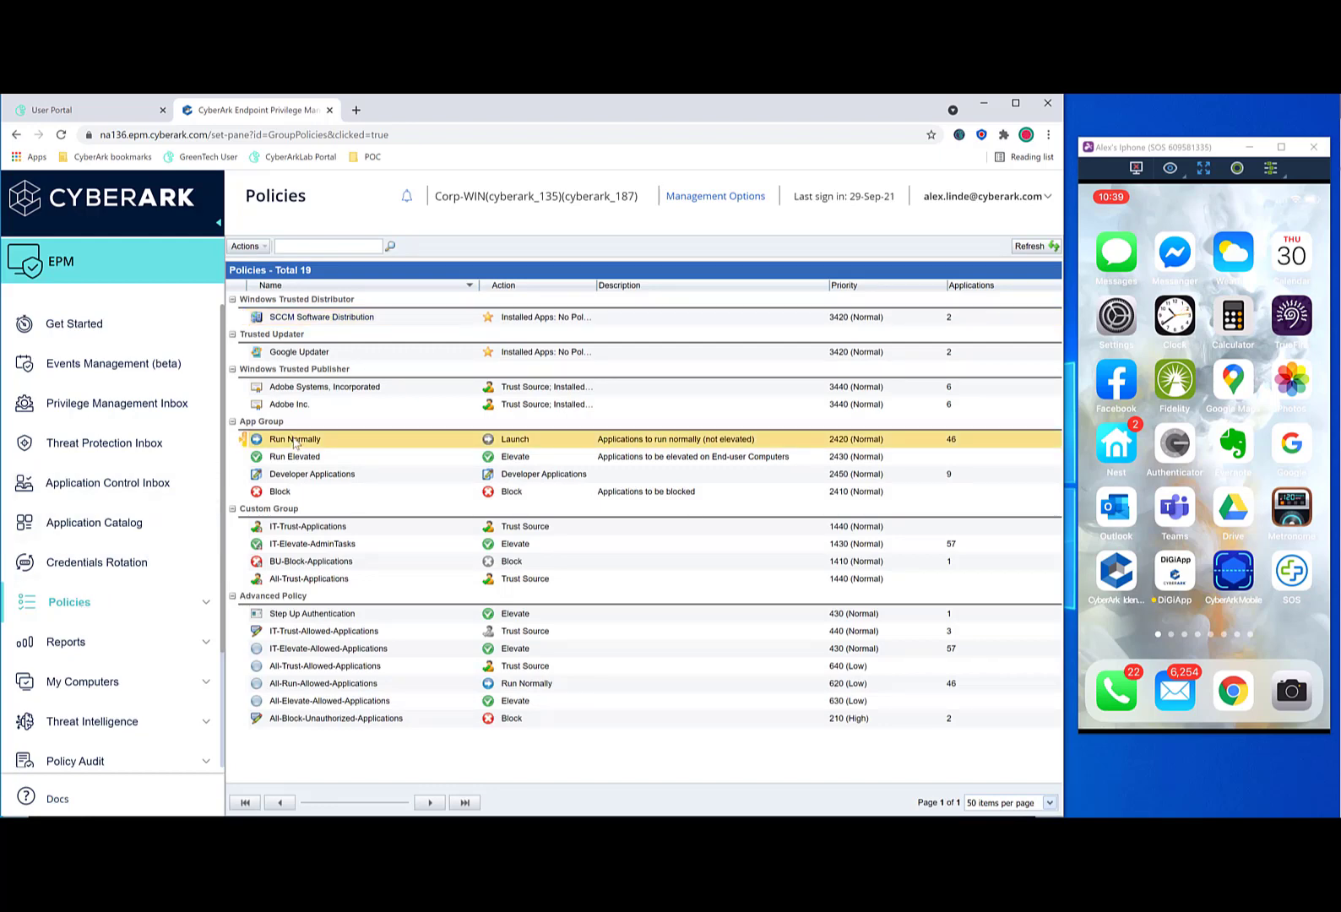
right_click(294, 442)
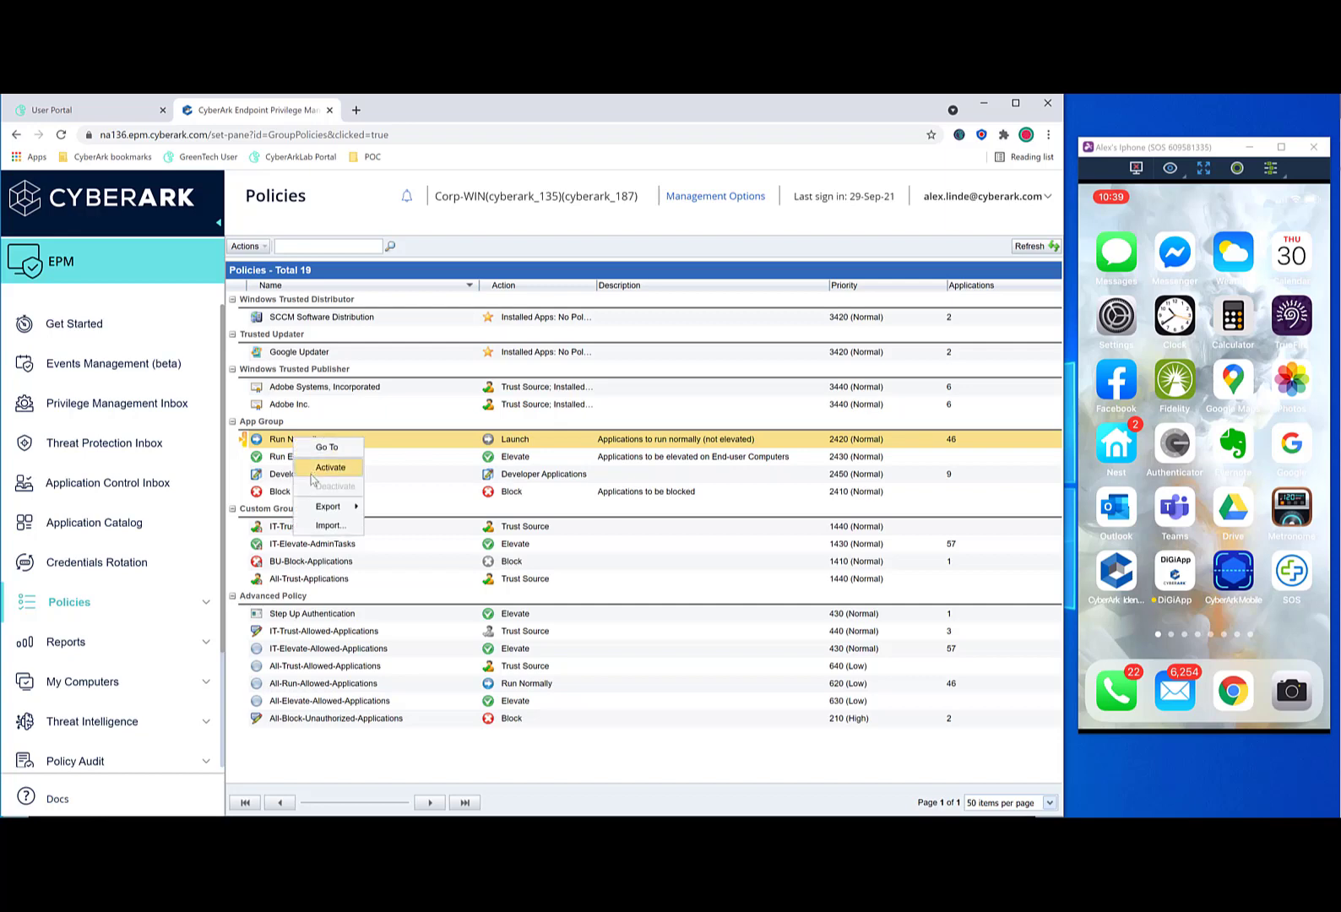
left_click(310, 473)
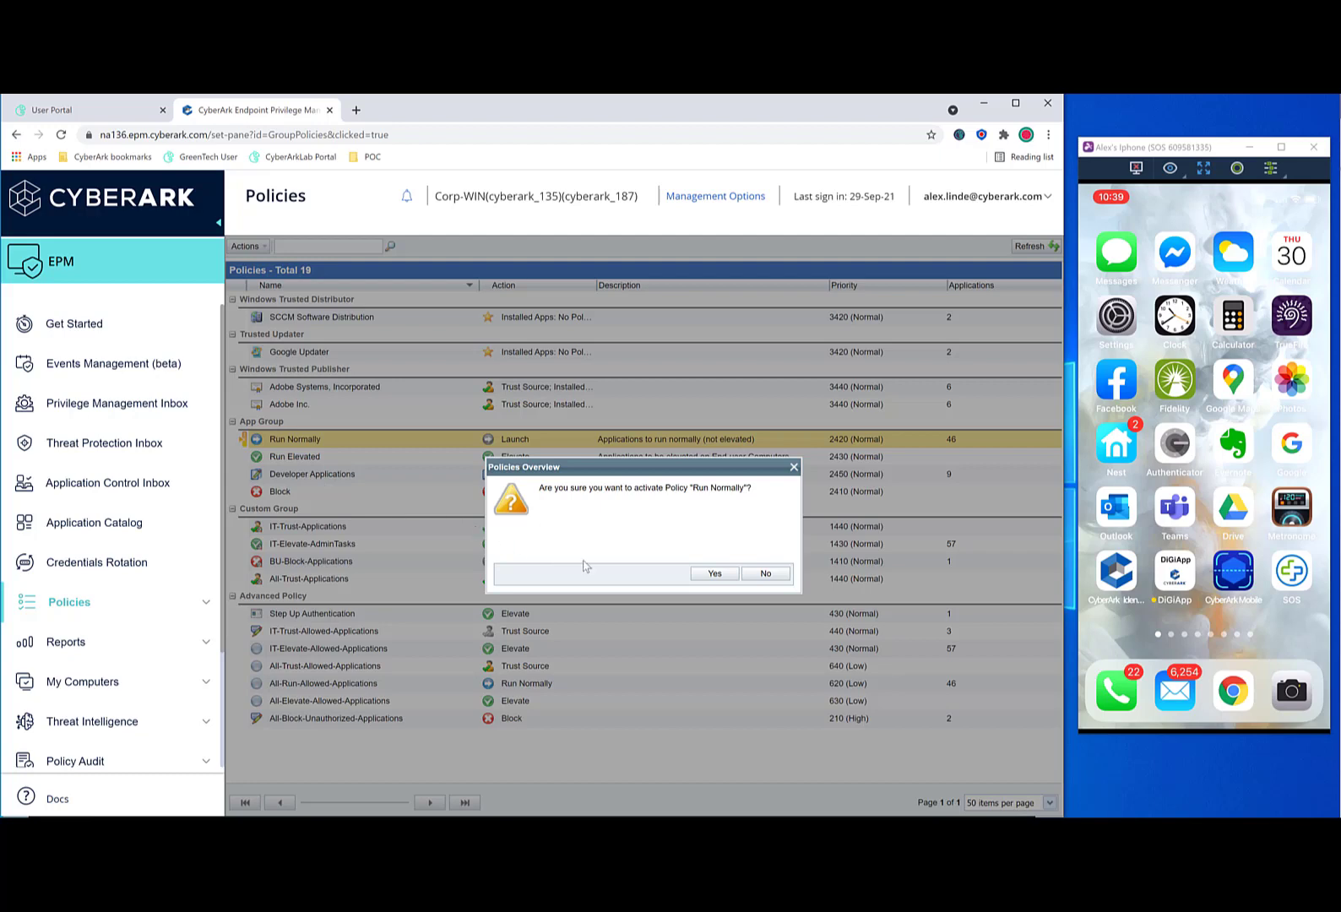
left_click(715, 574)
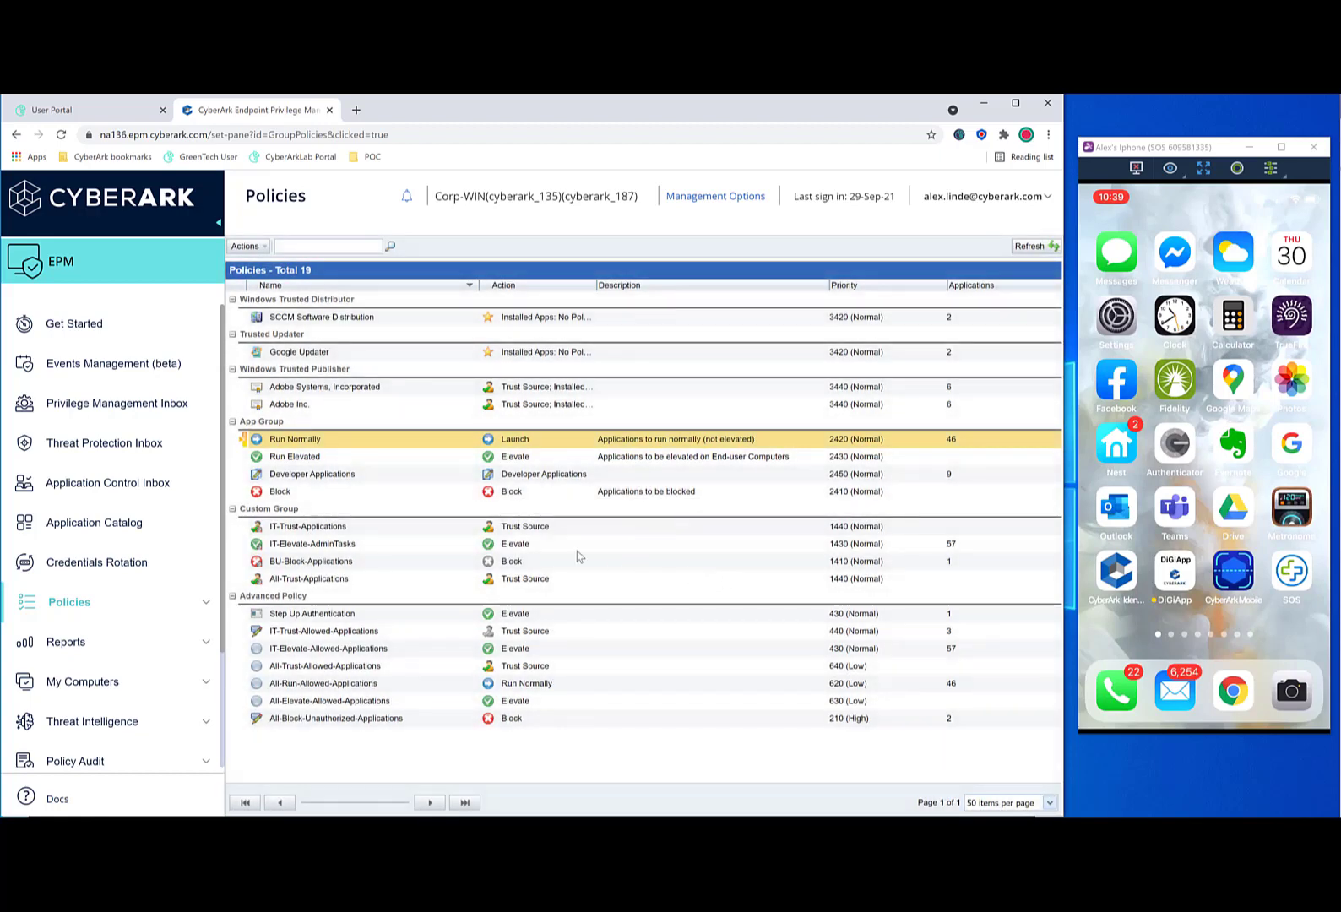
- Deactivate the Run Normally policy in the App Group section
right_click(347, 443)
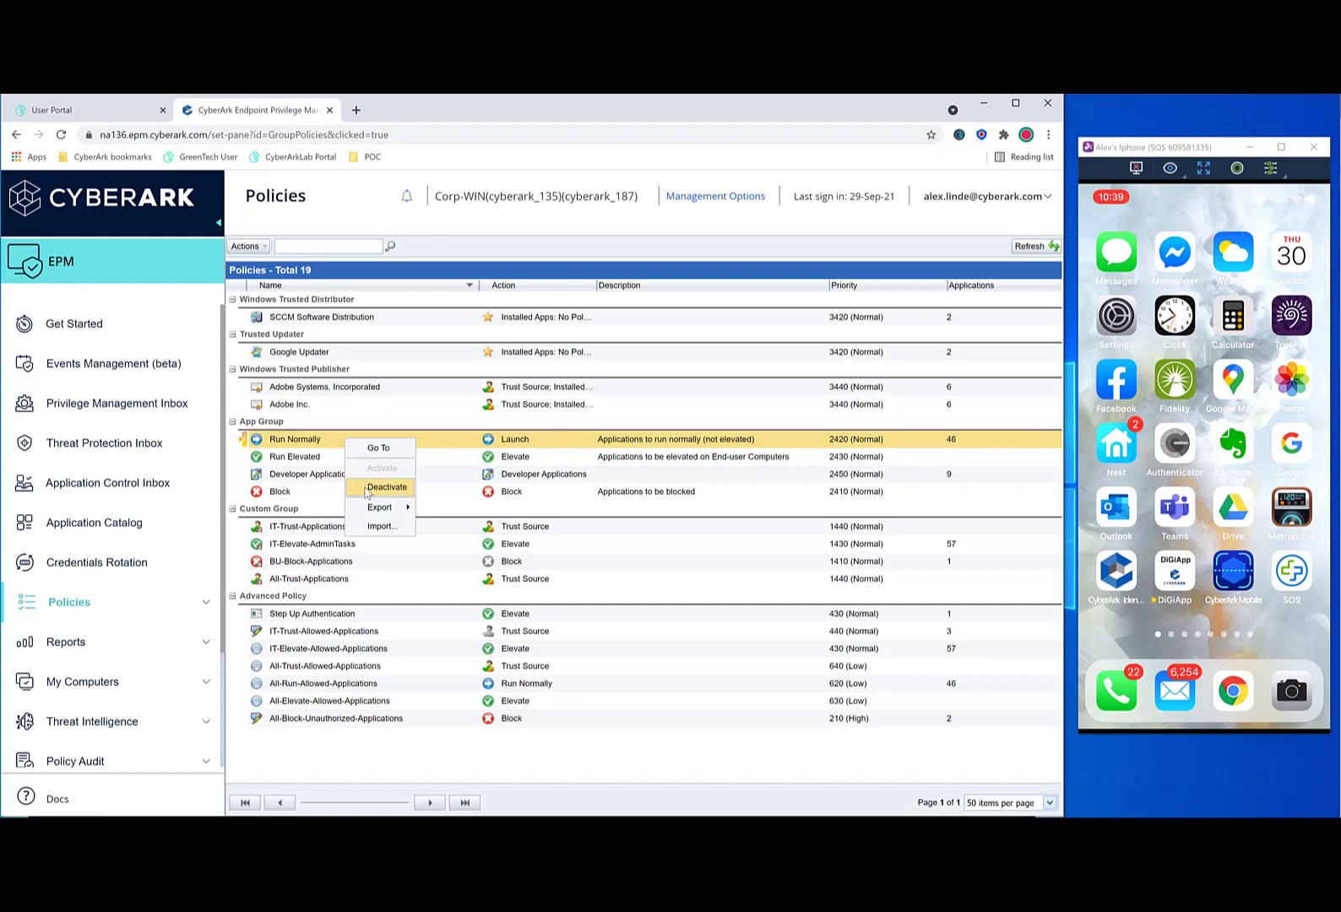
left_click(364, 490)
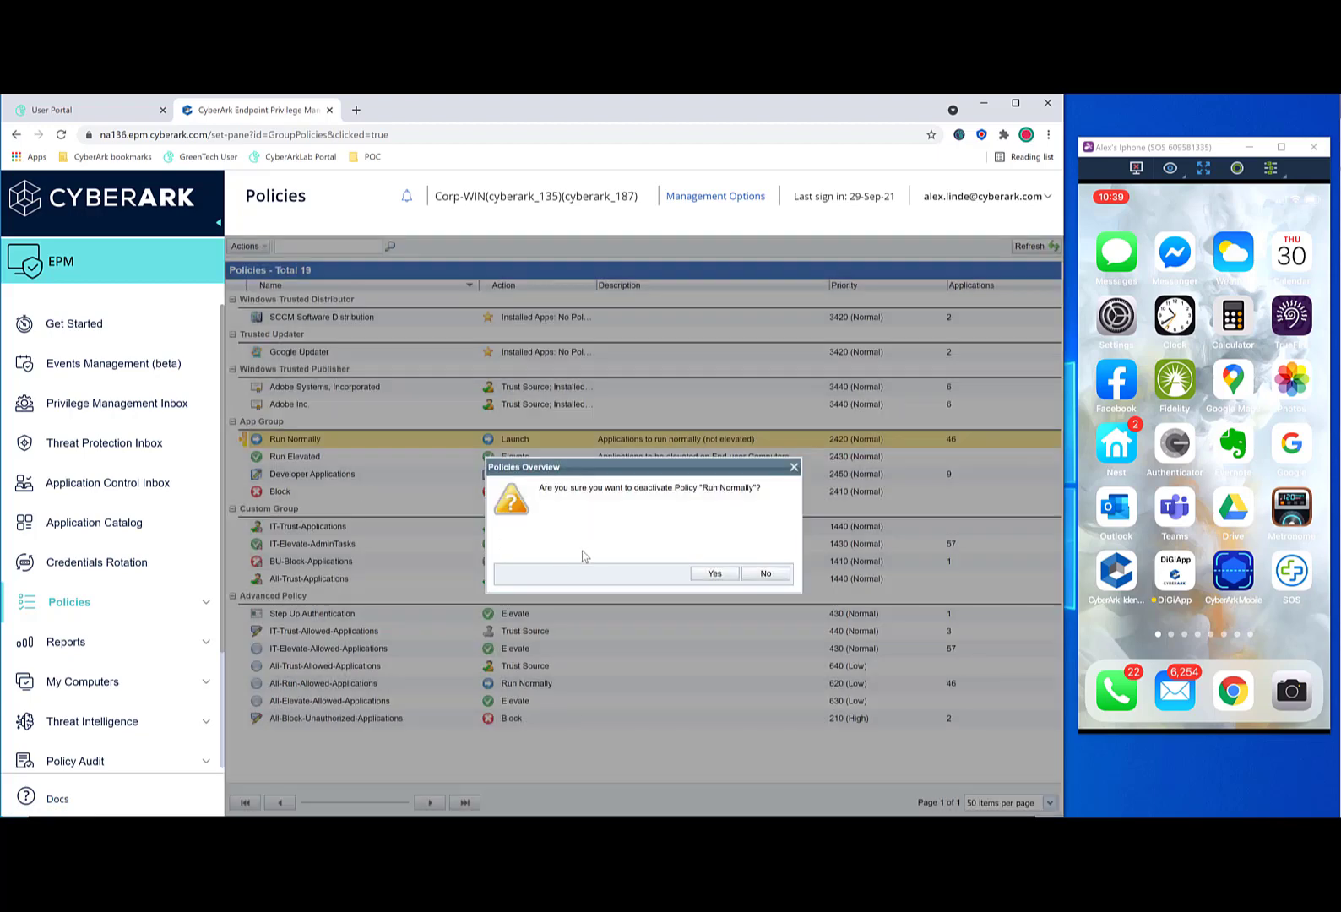
left_click(716, 575)
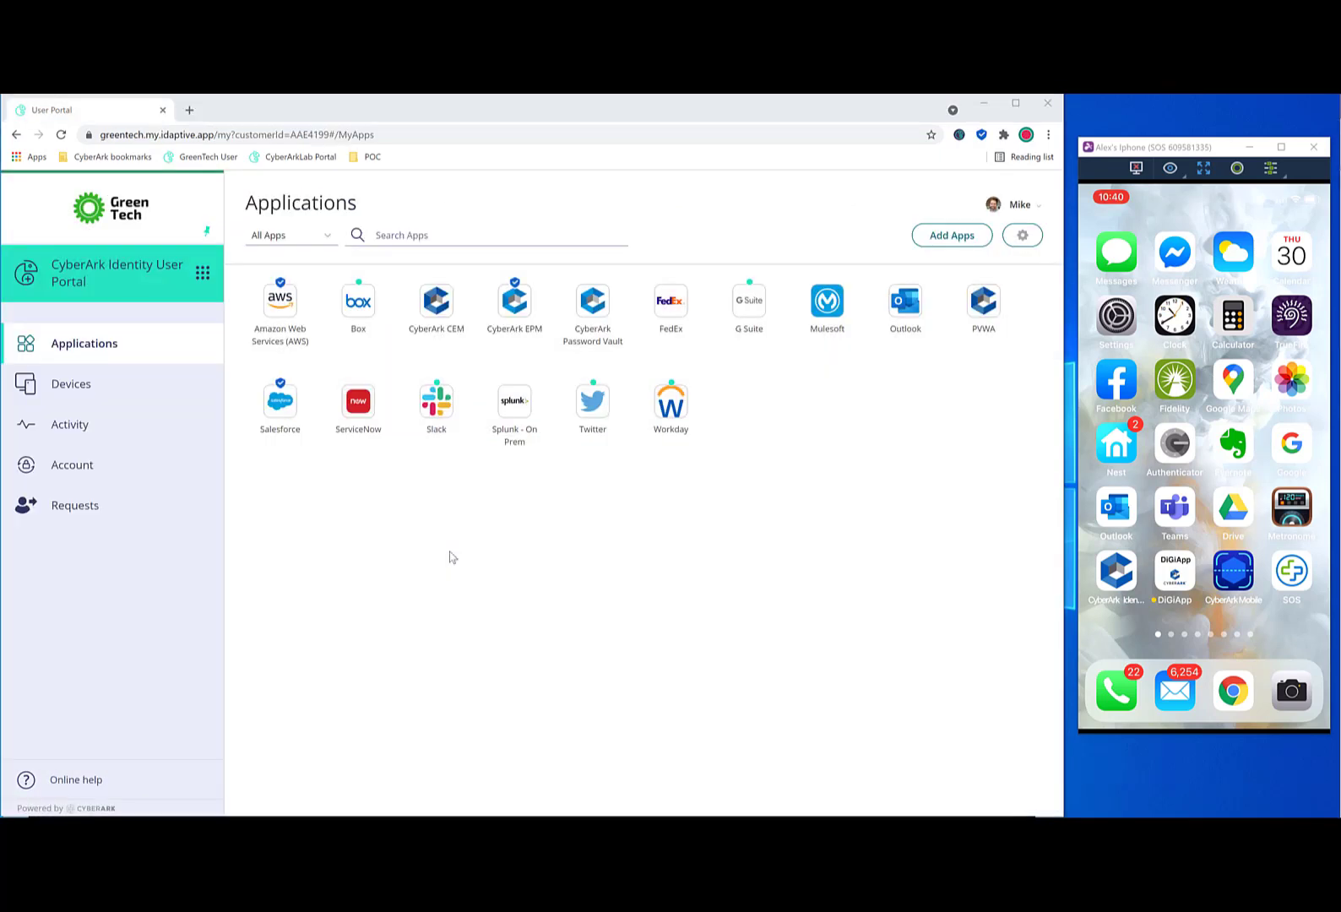
- Launch Salesforce from the portal and open its Opportunities page
left_click(271, 411)
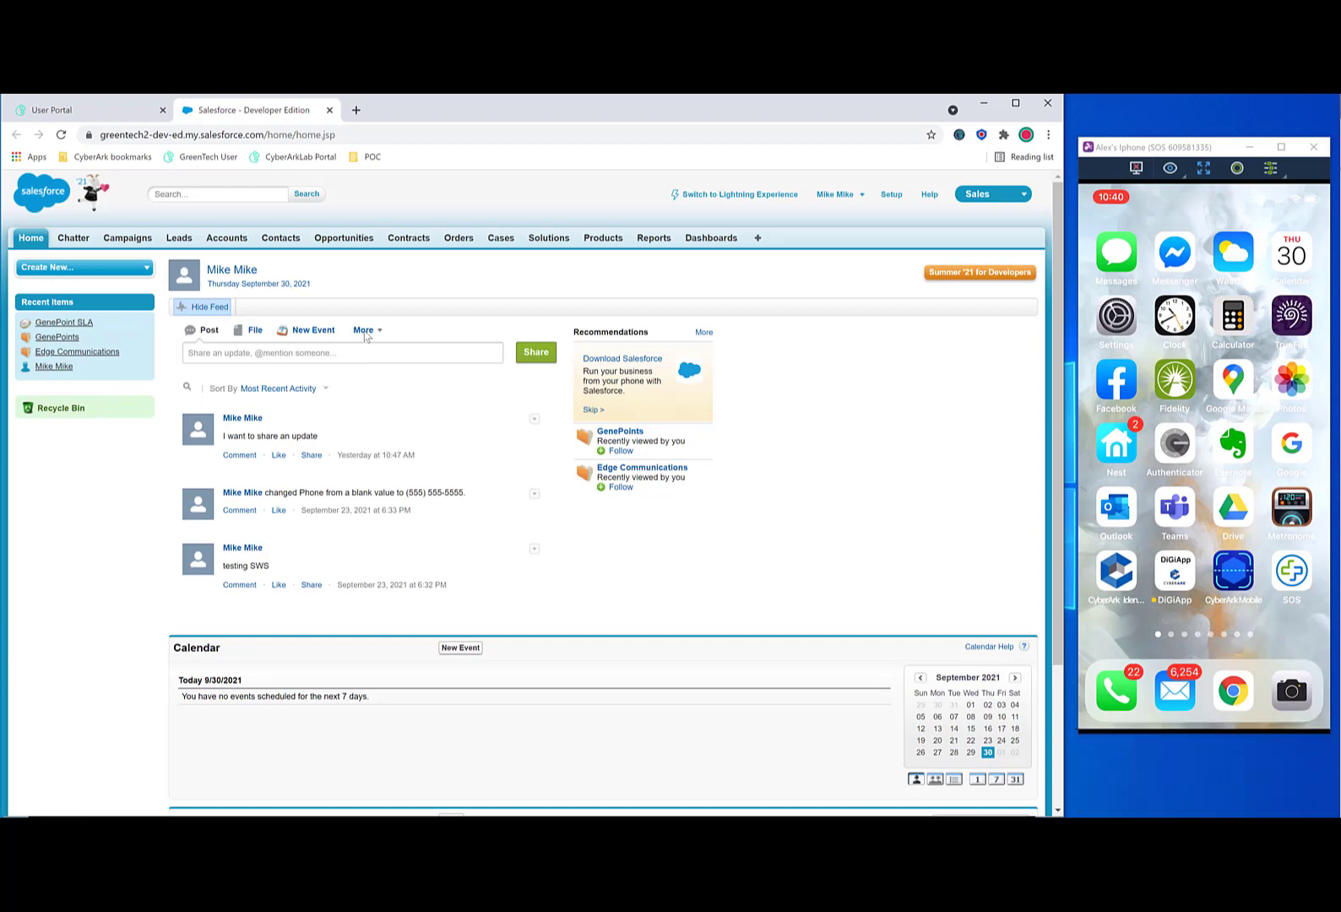
left_click(325, 240)
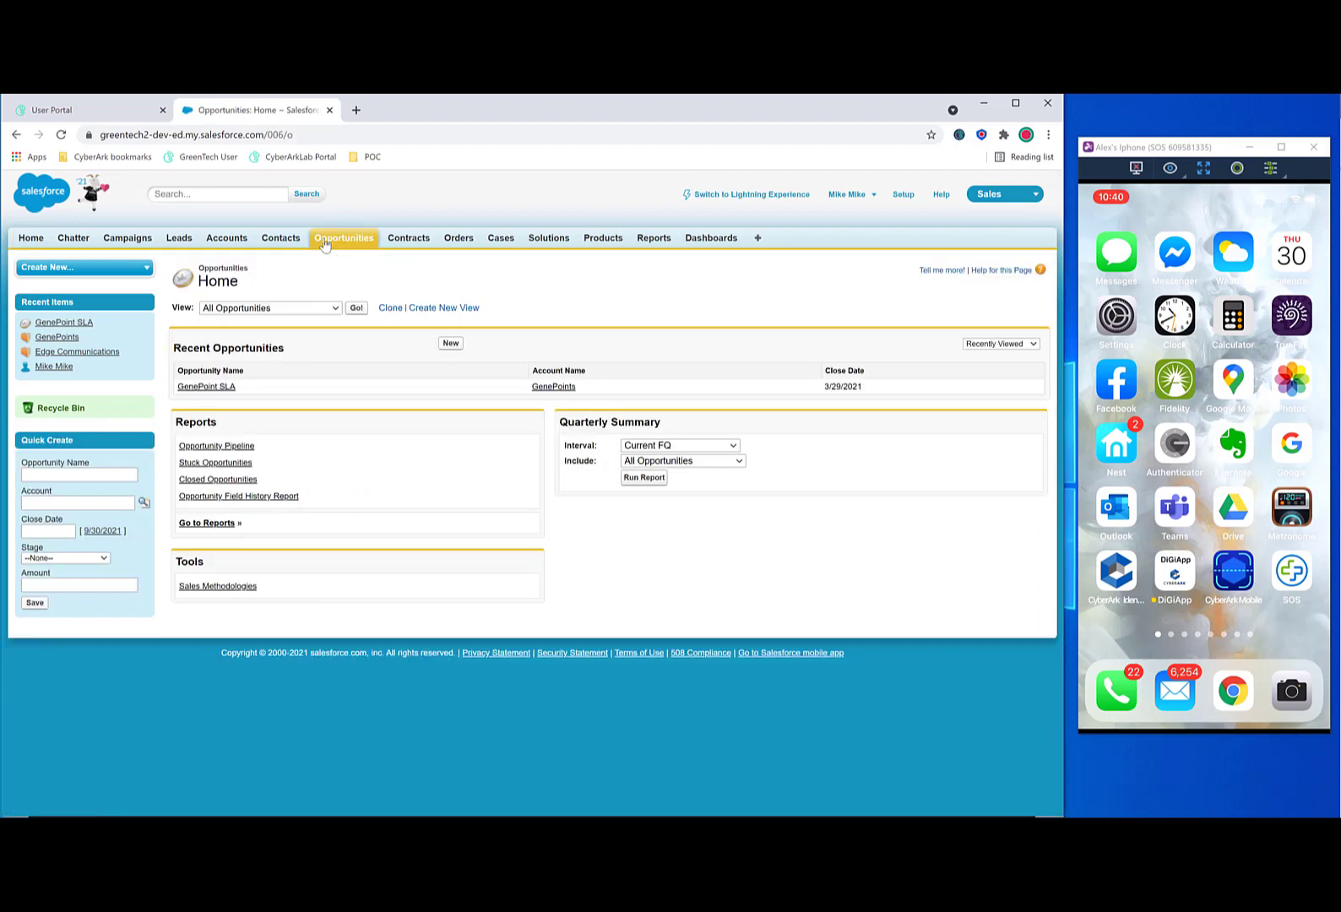
- Set the Amount of the GenePoint SLA opportunity to 1,900,000.00 and save the record
left_click(193, 391)
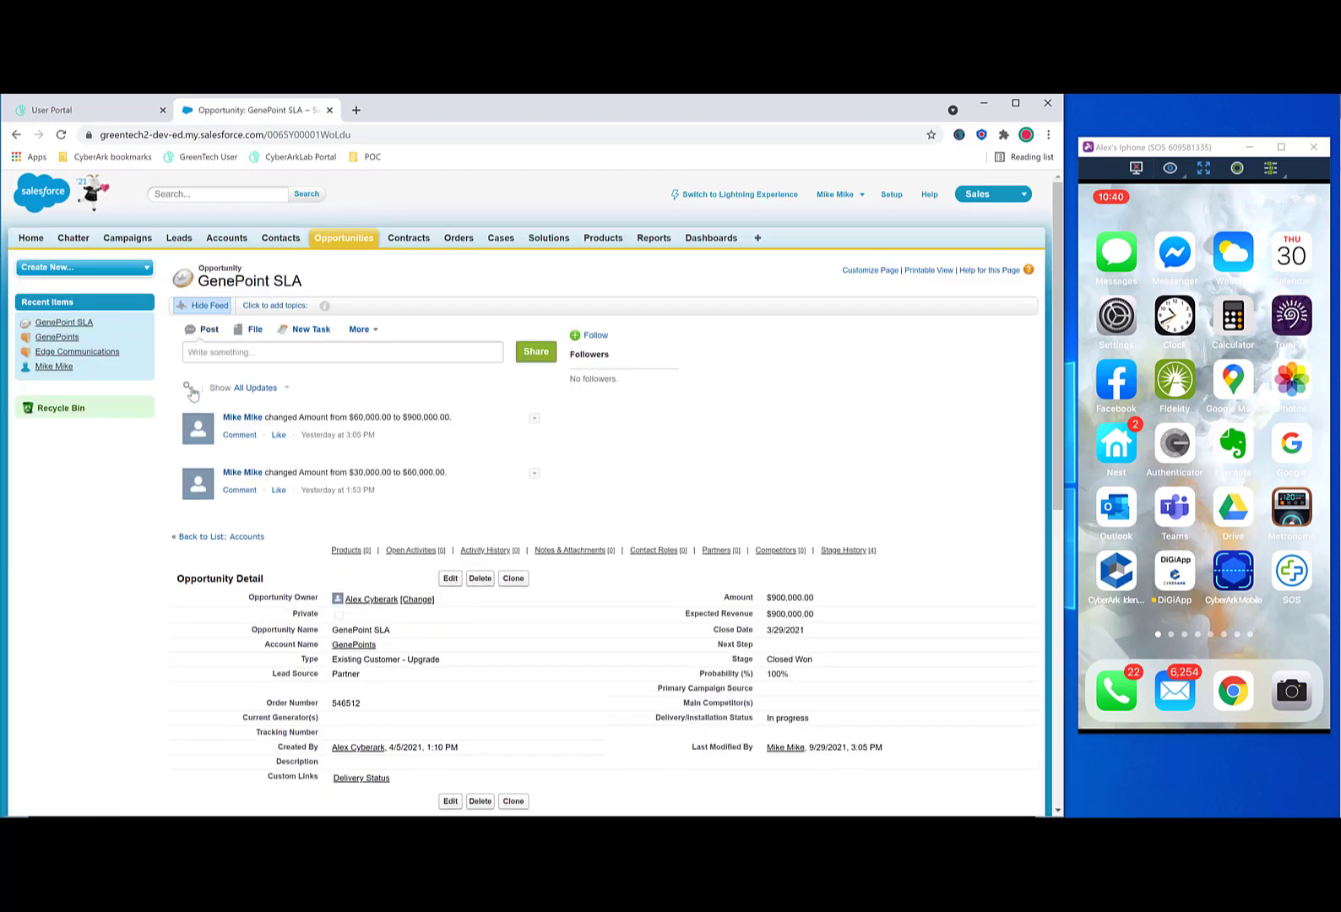
scroll(494, 642, "down", 1)
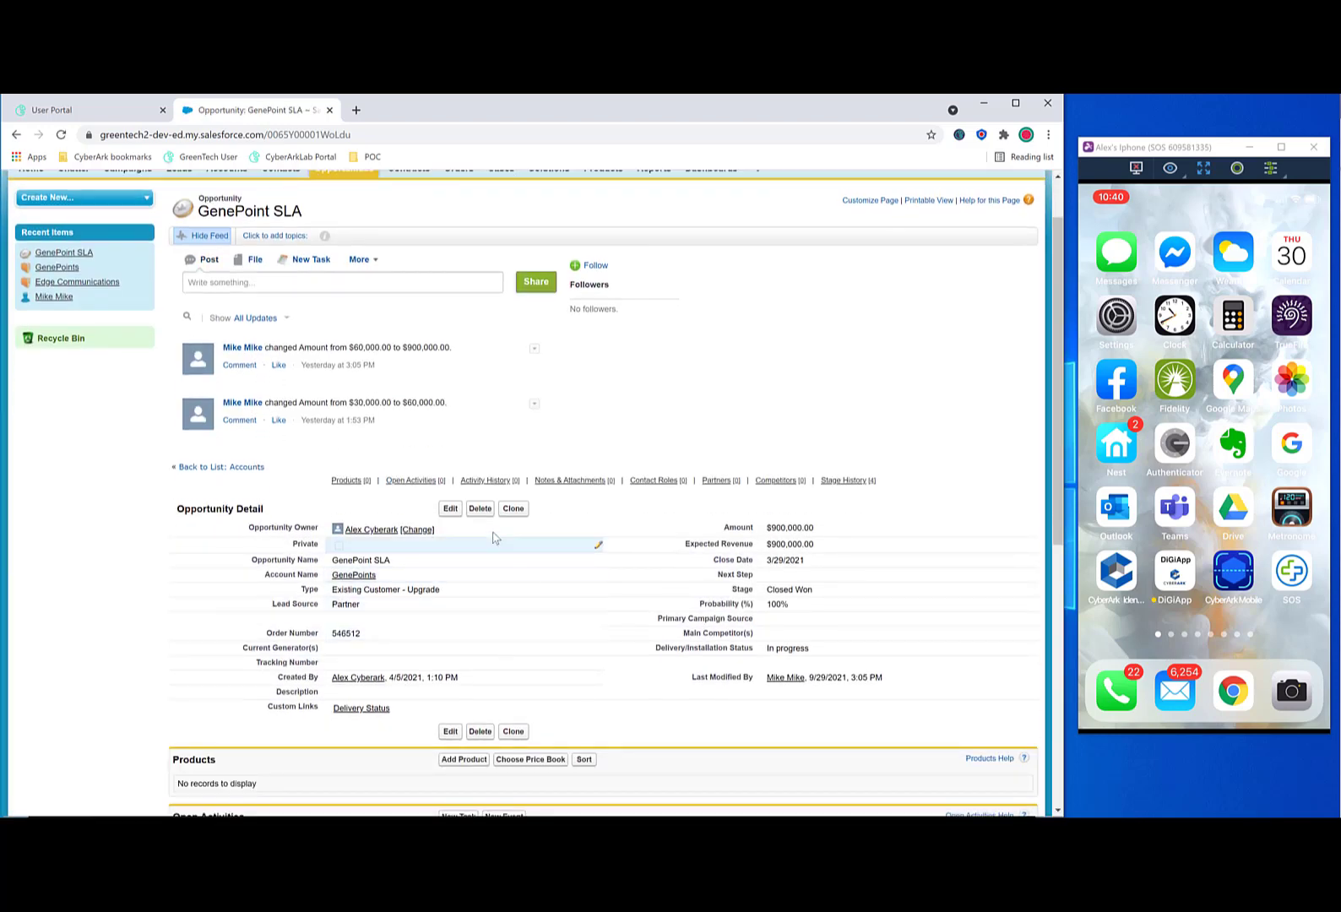
left_click(454, 515)
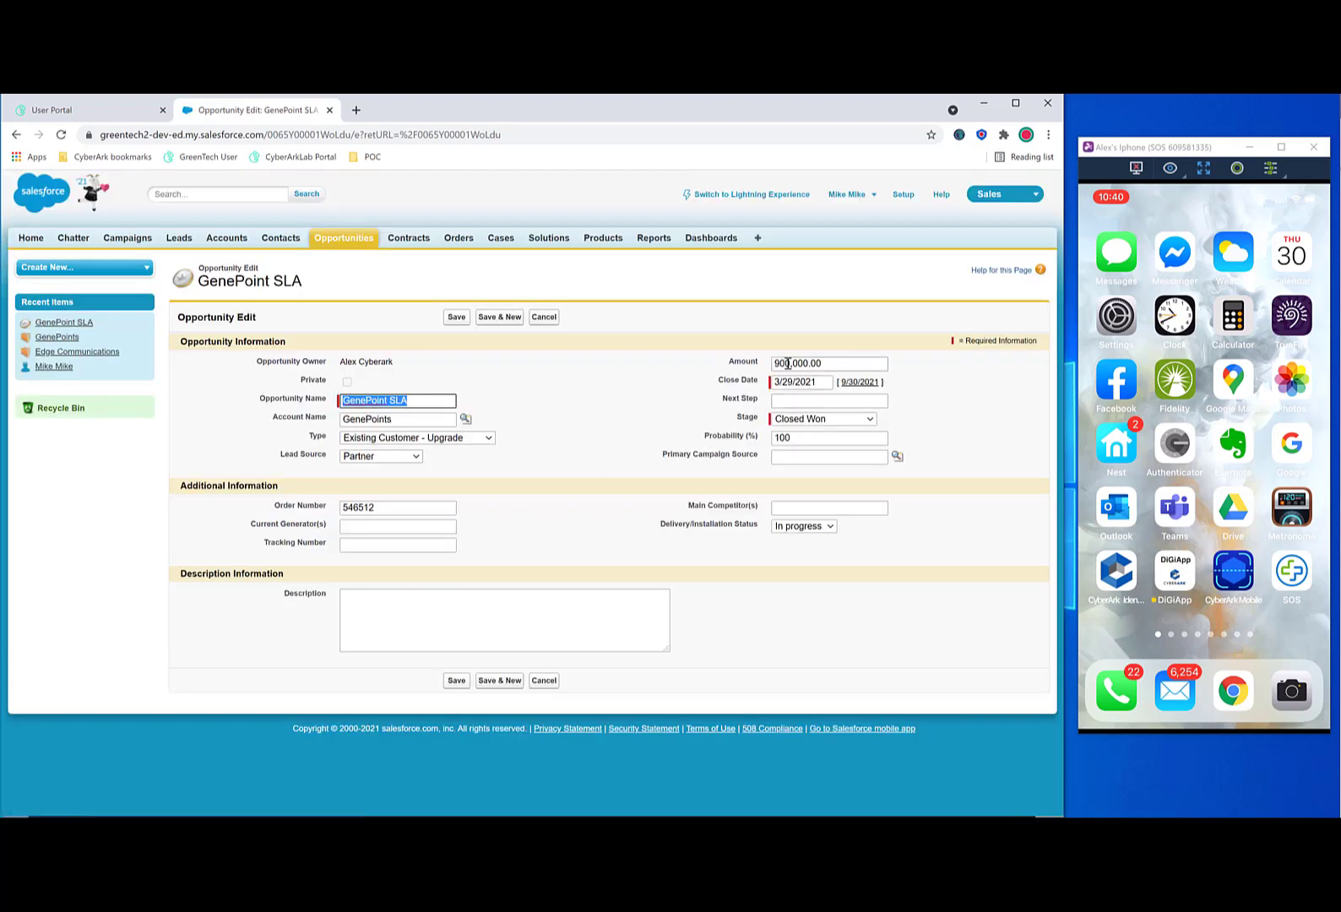
left_click_drag(788, 363, 763, 363)
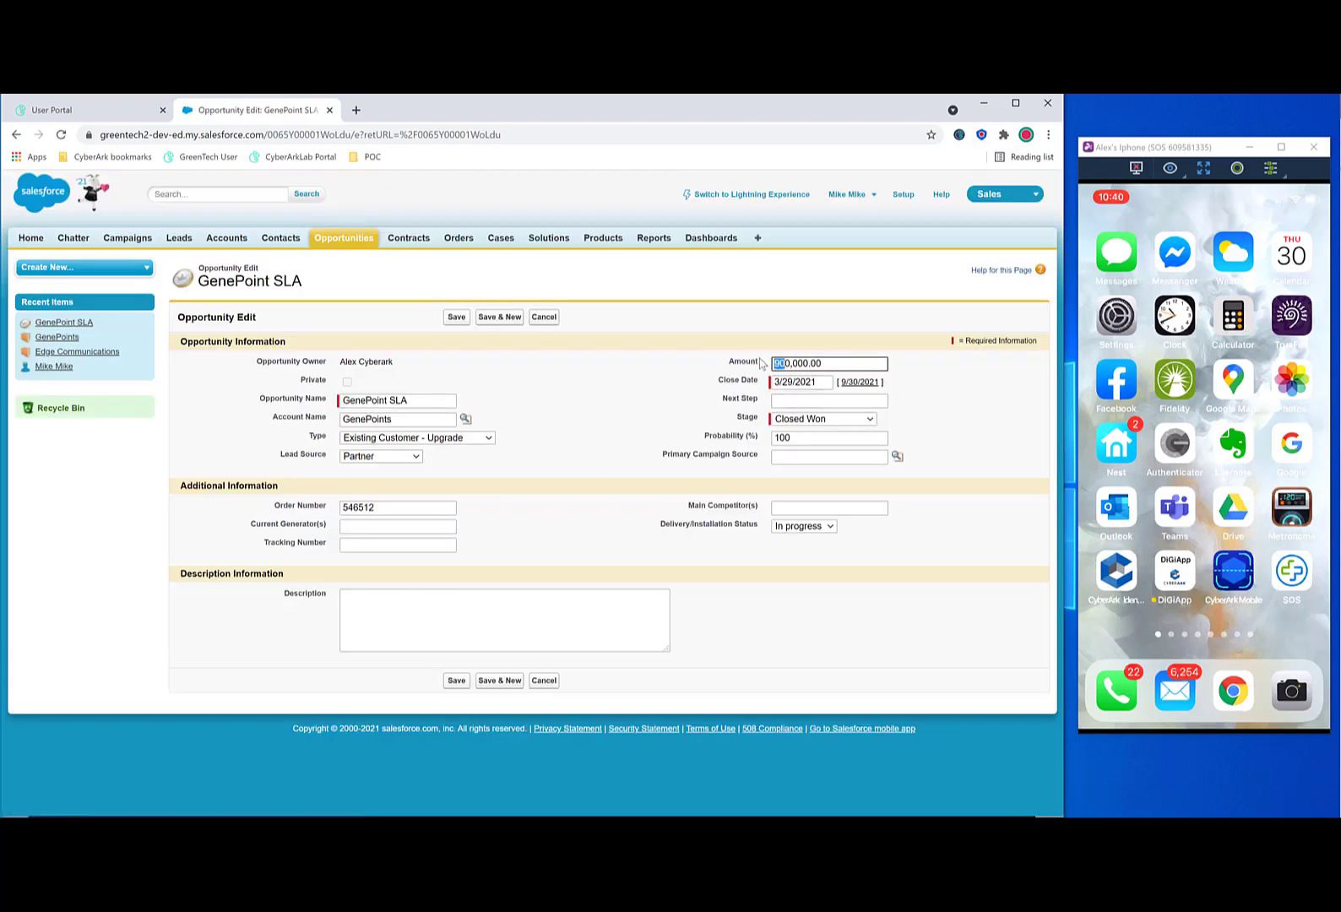
key("Left")
type("1,")
left_click(456, 680)
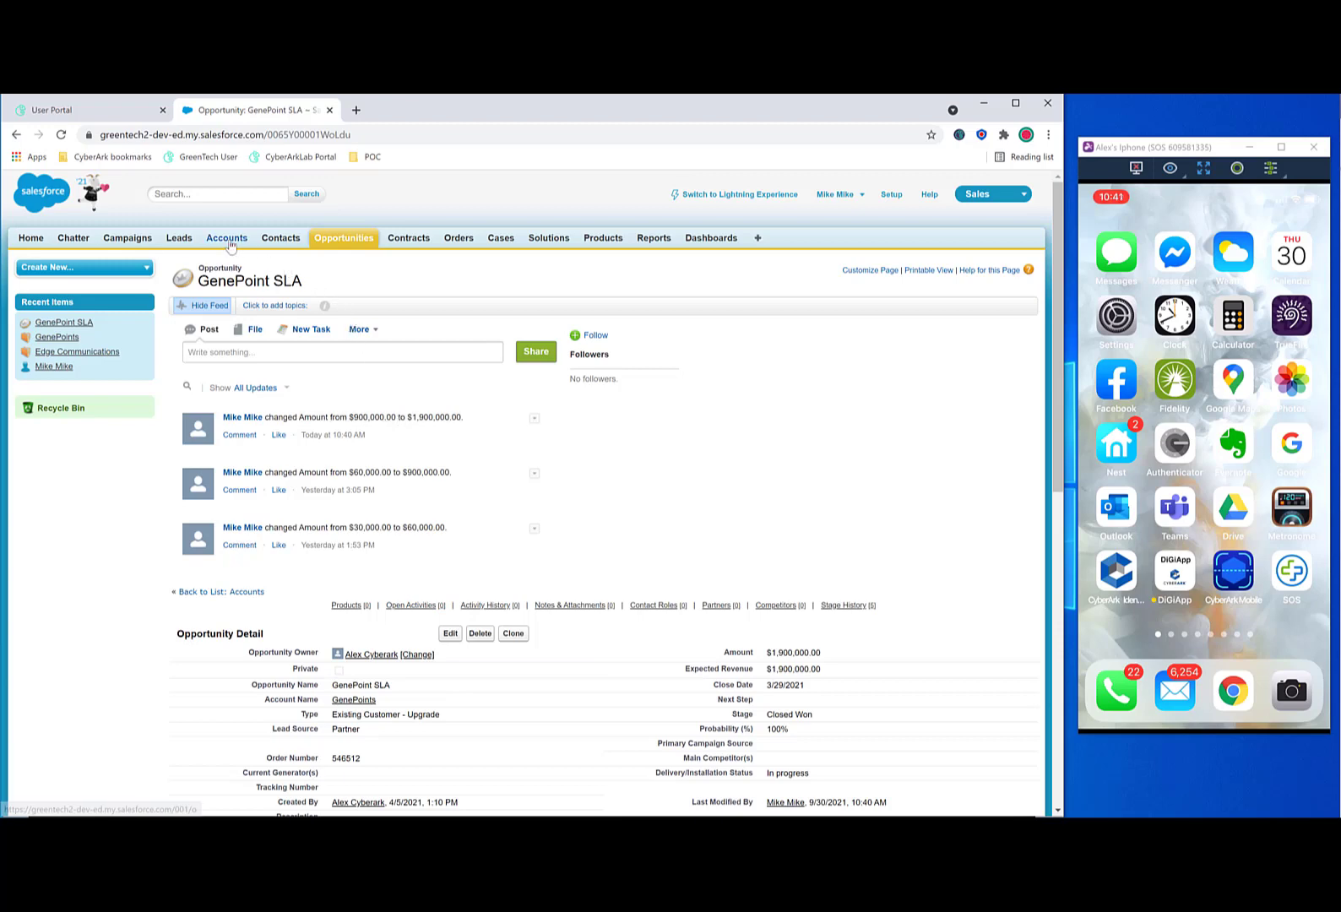
- Edit the Edge Communications account, appending a 4 to the house numbers of the billing and shipping streets, and save the account
left_click(228, 240)
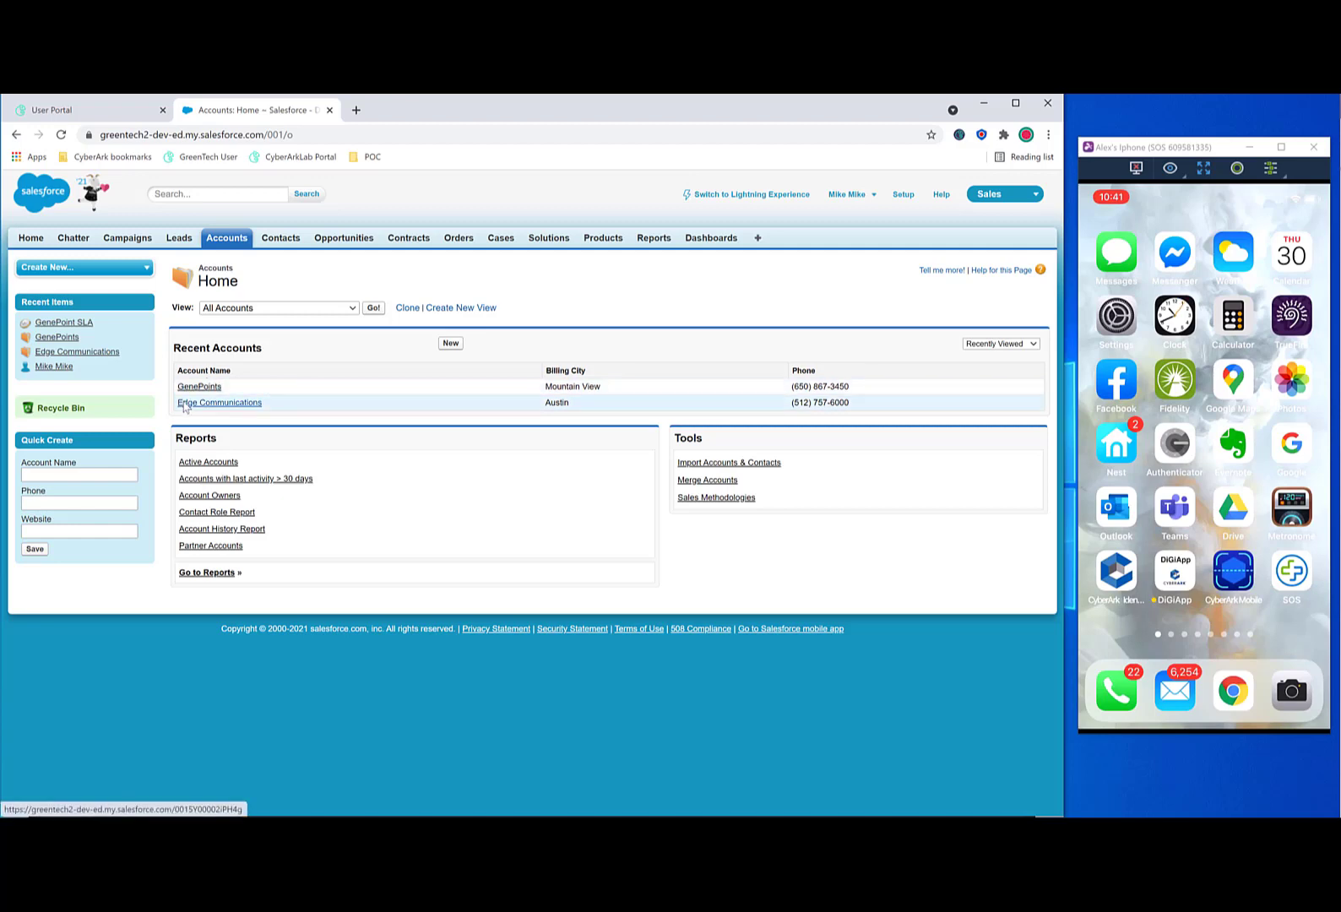
left_click(184, 406)
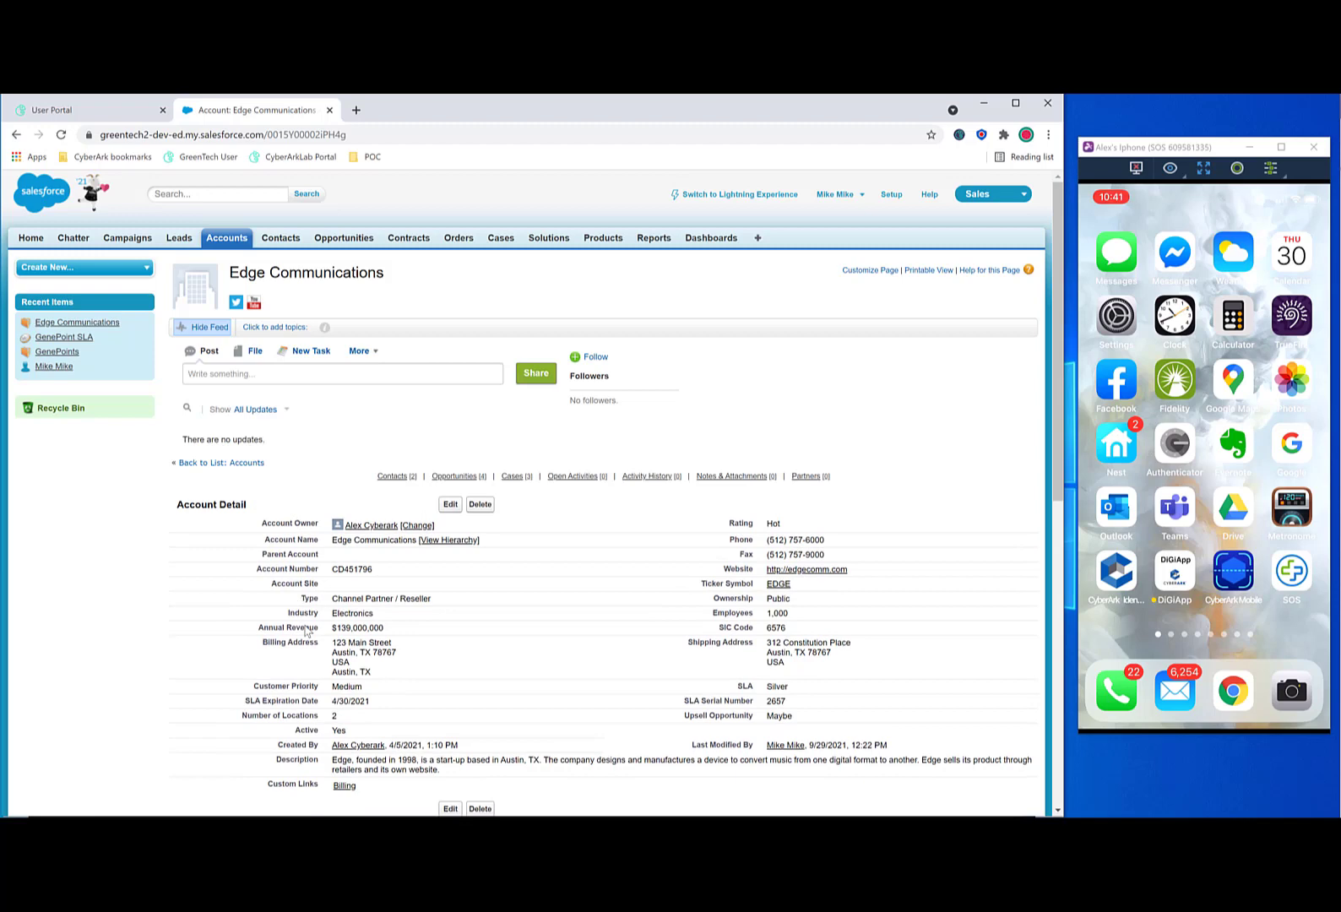
scroll(308, 629, "down", 3)
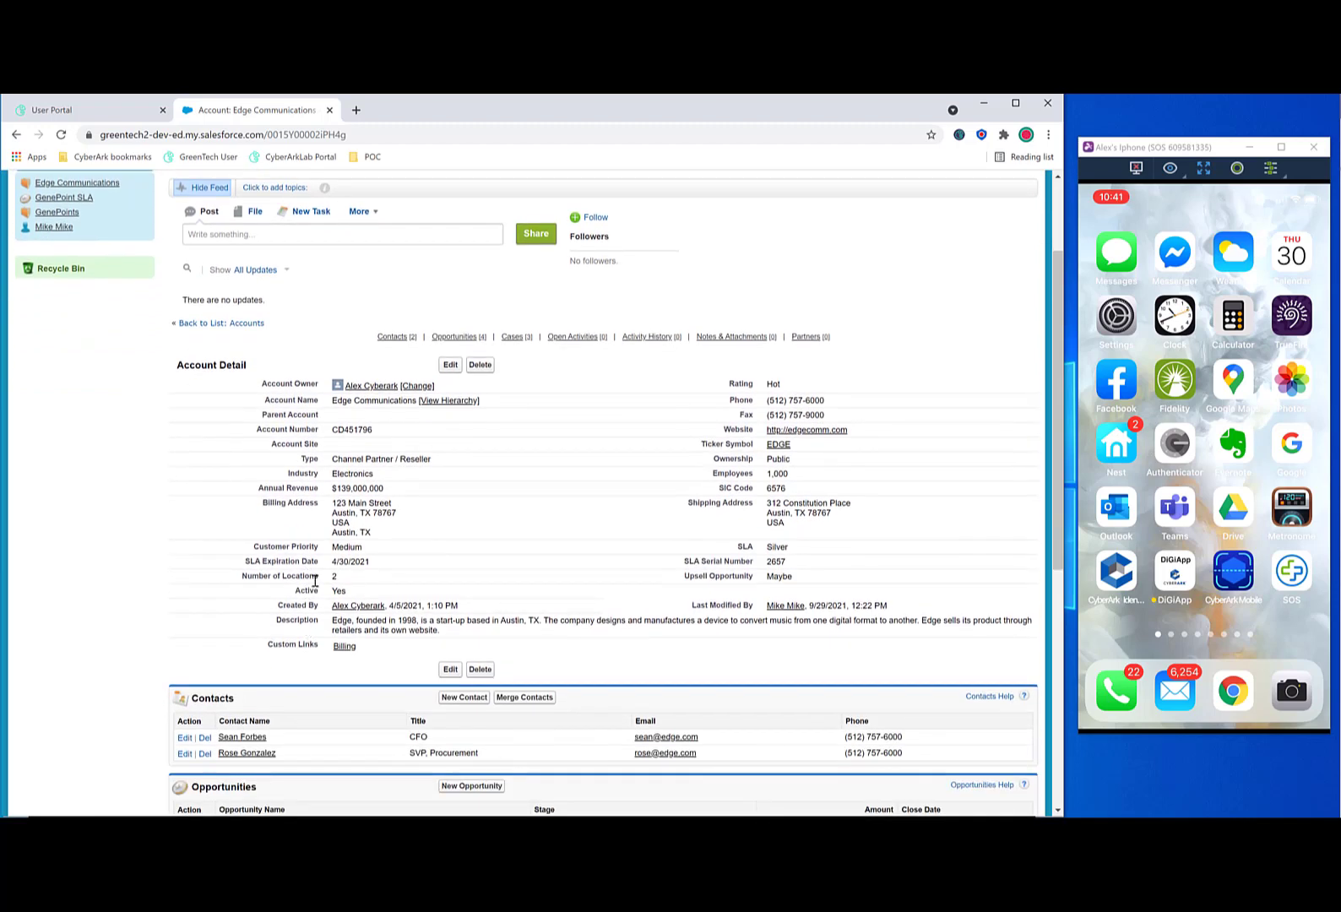
left_click(450, 365)
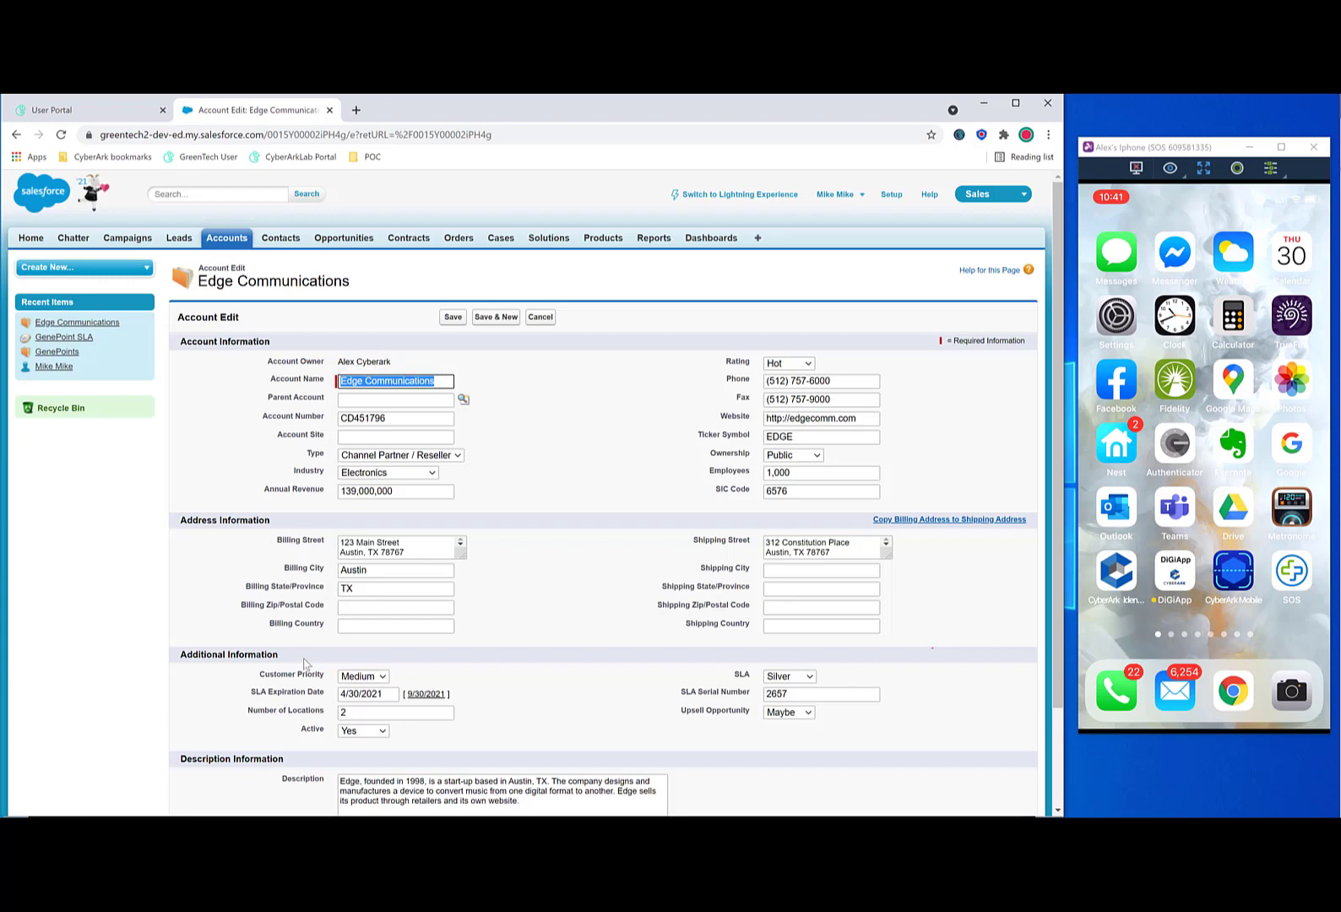
left_click(355, 545)
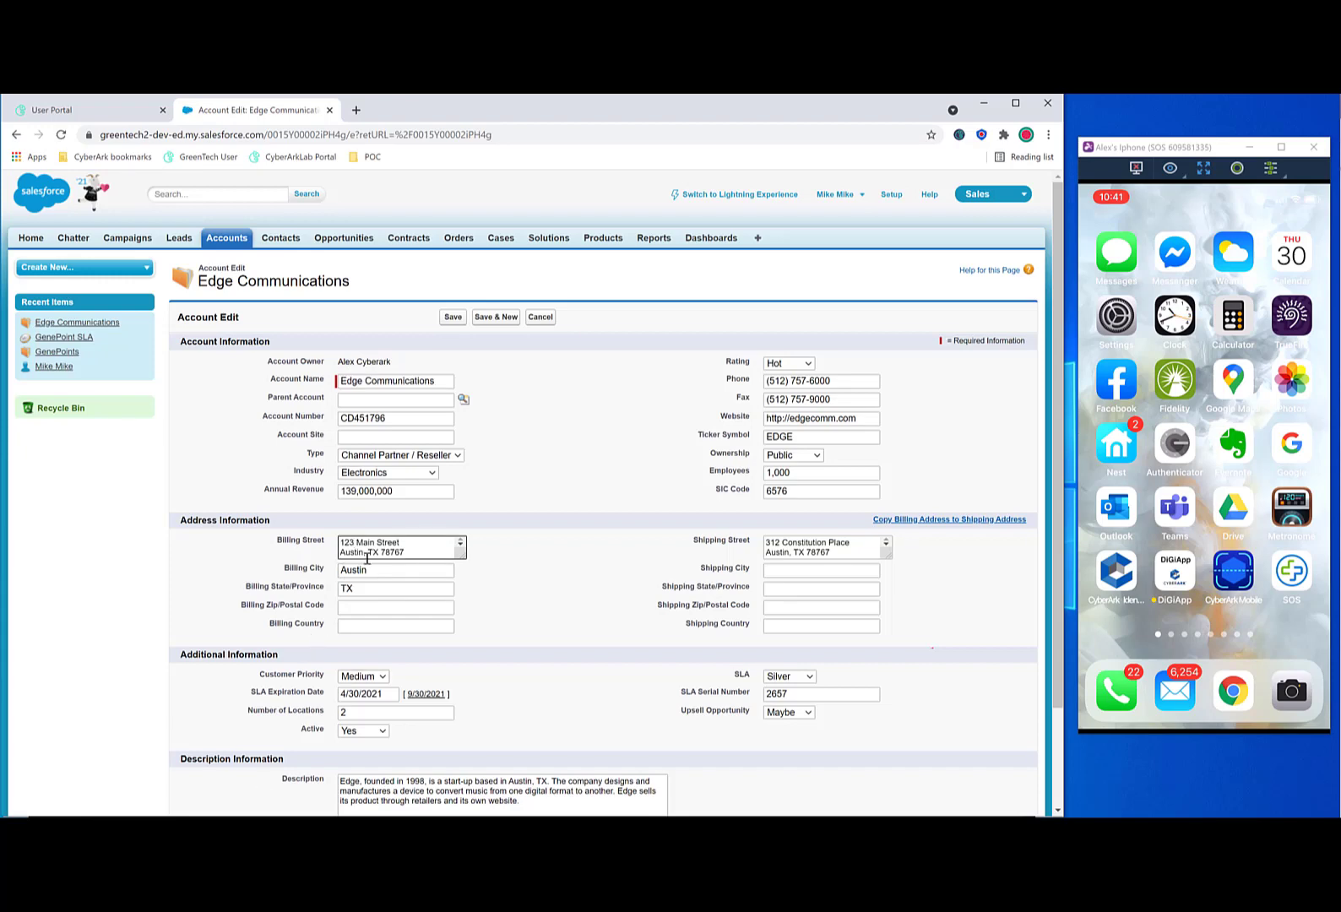
type("4")
left_click(778, 547)
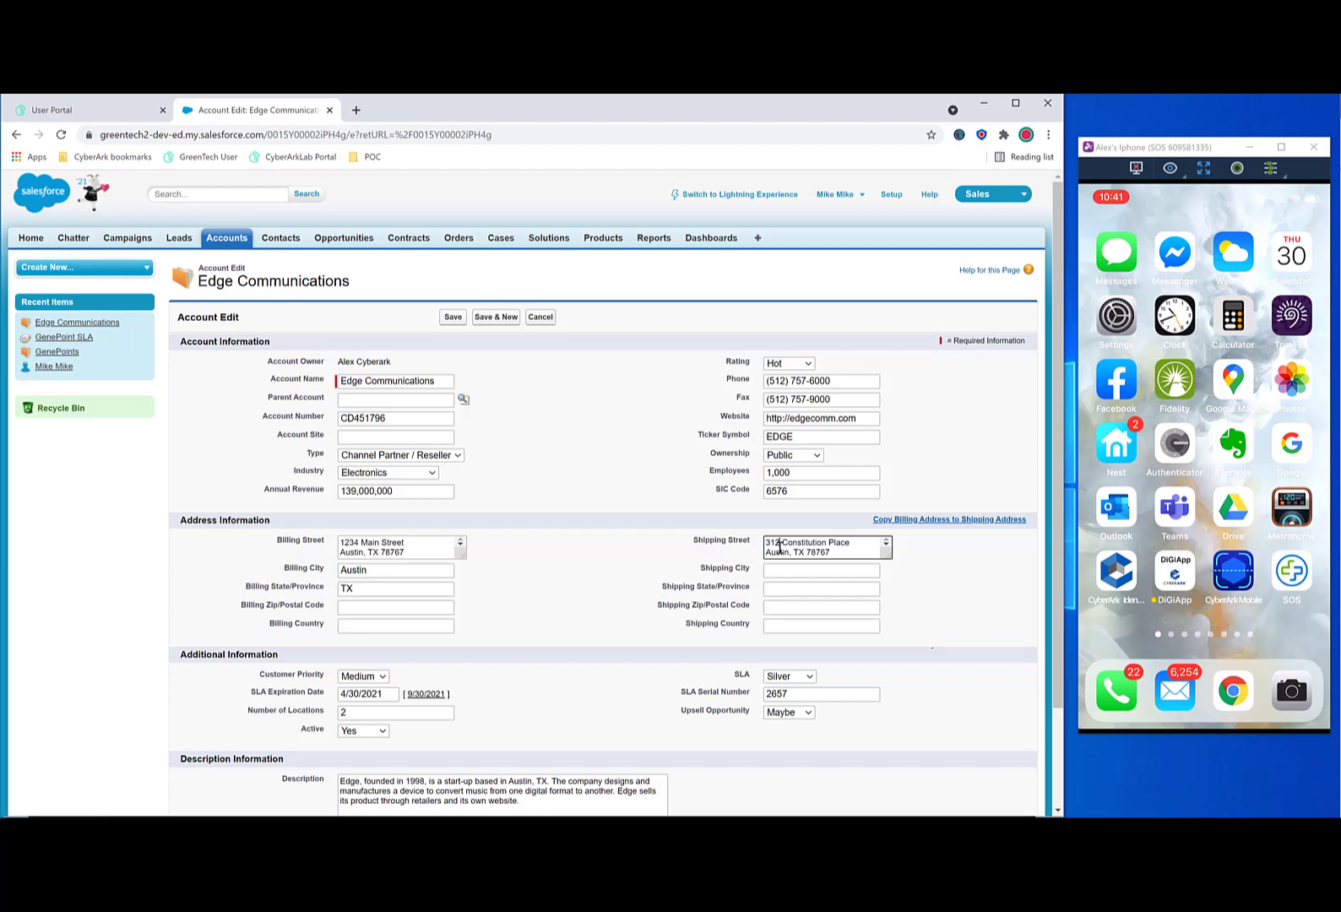
type("4")
left_click(450, 321)
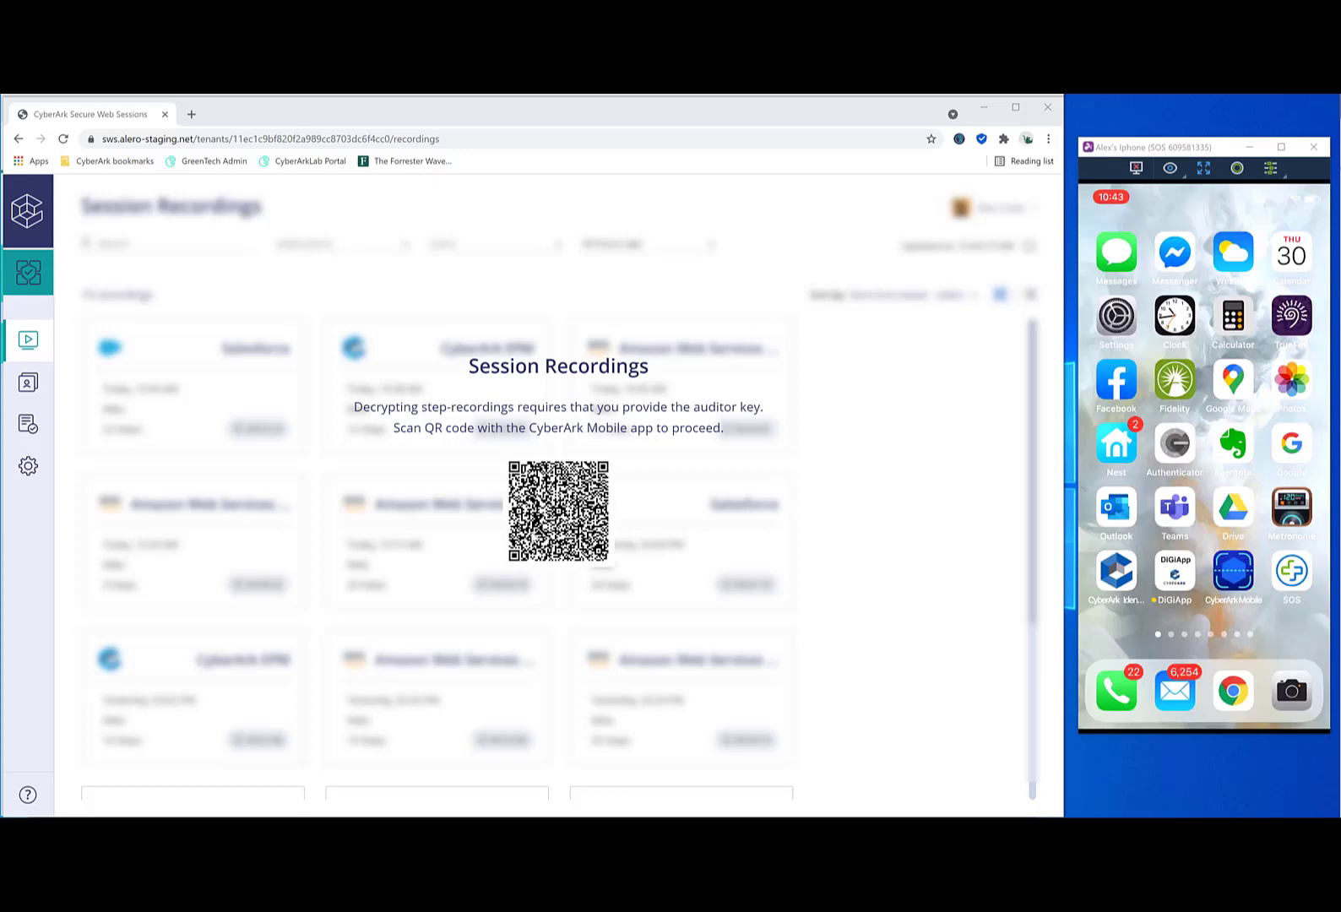
- Open the Amazon Web Services (AWS) Console application policy and widen the Name column to fit the member names
left_click(26, 428)
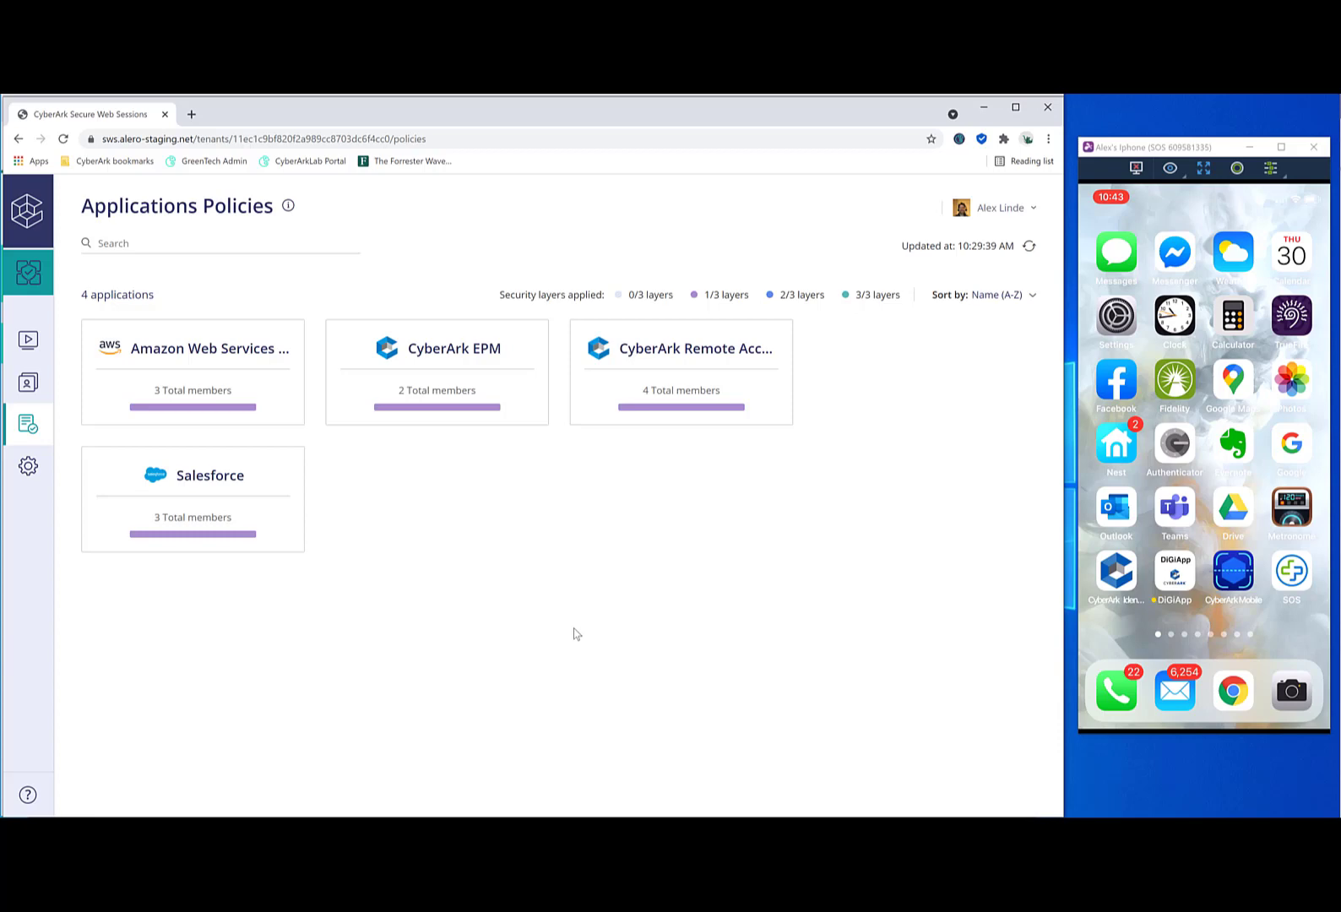
left_click(217, 373)
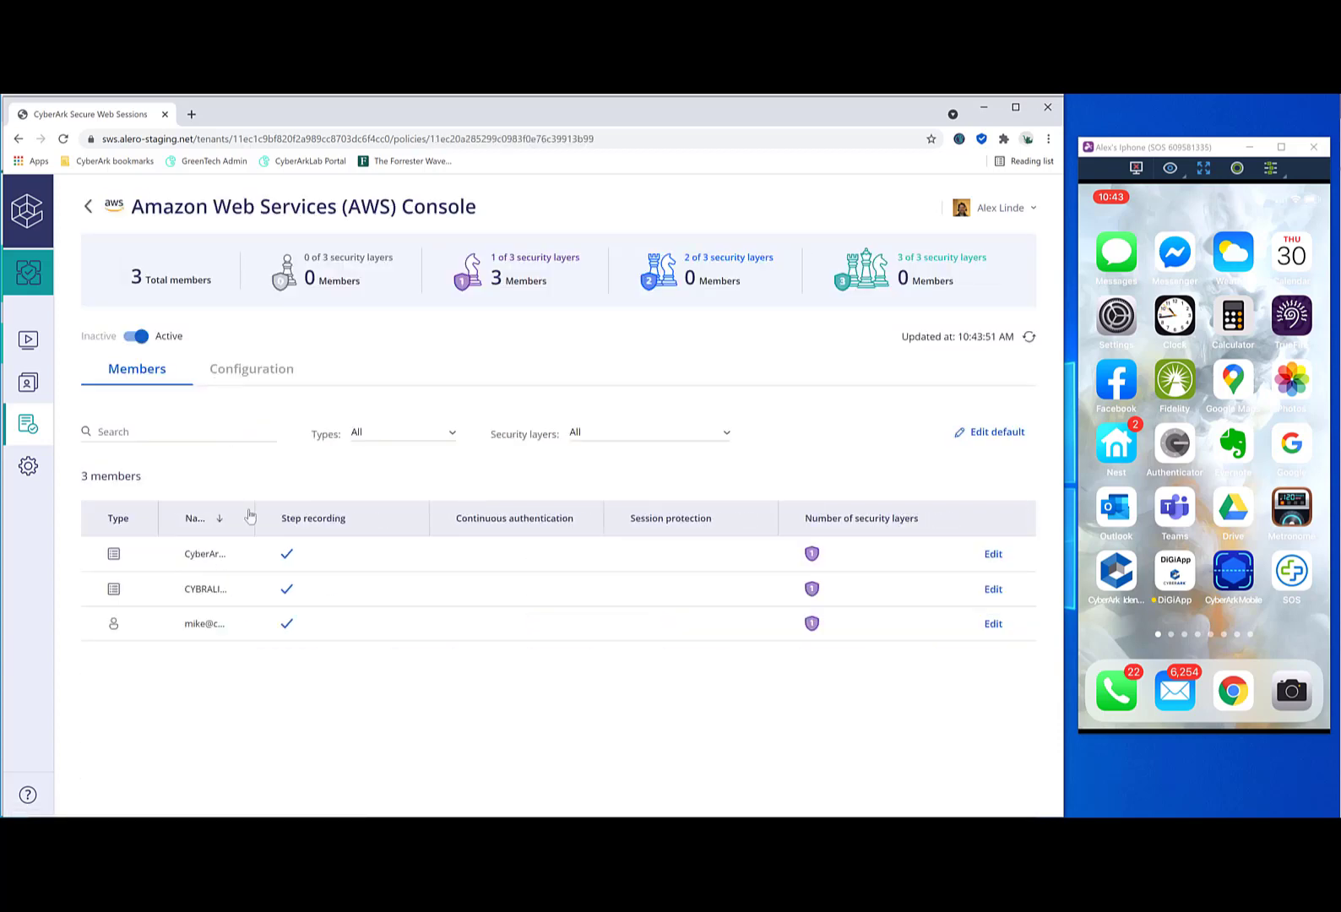
double_click(257, 515)
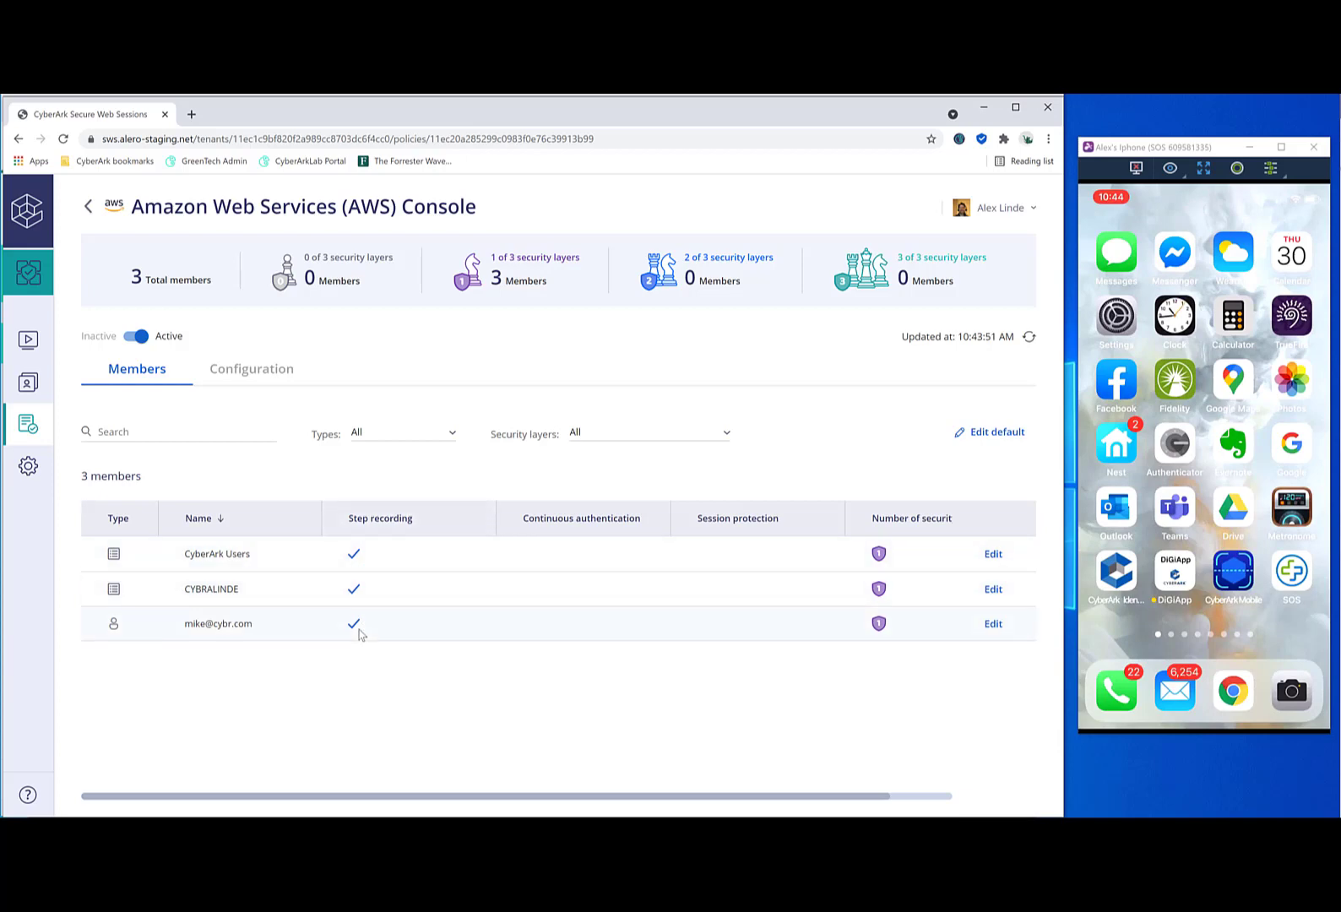
- Open the default policy of the Amazon Web Services (AWS) Console application and examine its settings
left_click(1013, 436)
left_click(523, 456)
left_click(538, 463)
left_click(538, 463)
left_click(601, 632)
- View the Users page and open today's 10:35 AM Amazon Web Services recording from Session Recordings
left_click(39, 389)
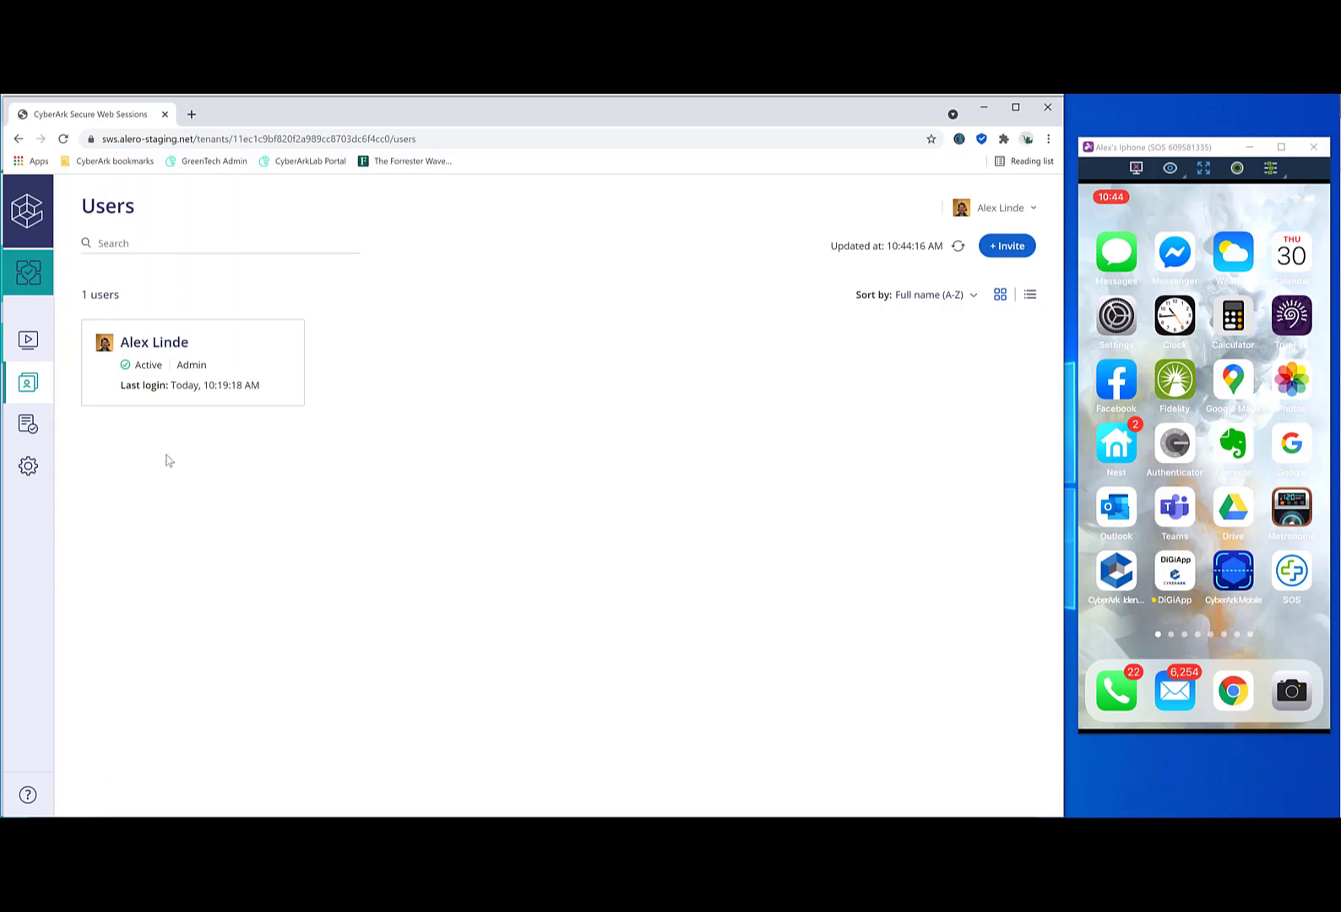
left_click(42, 348)
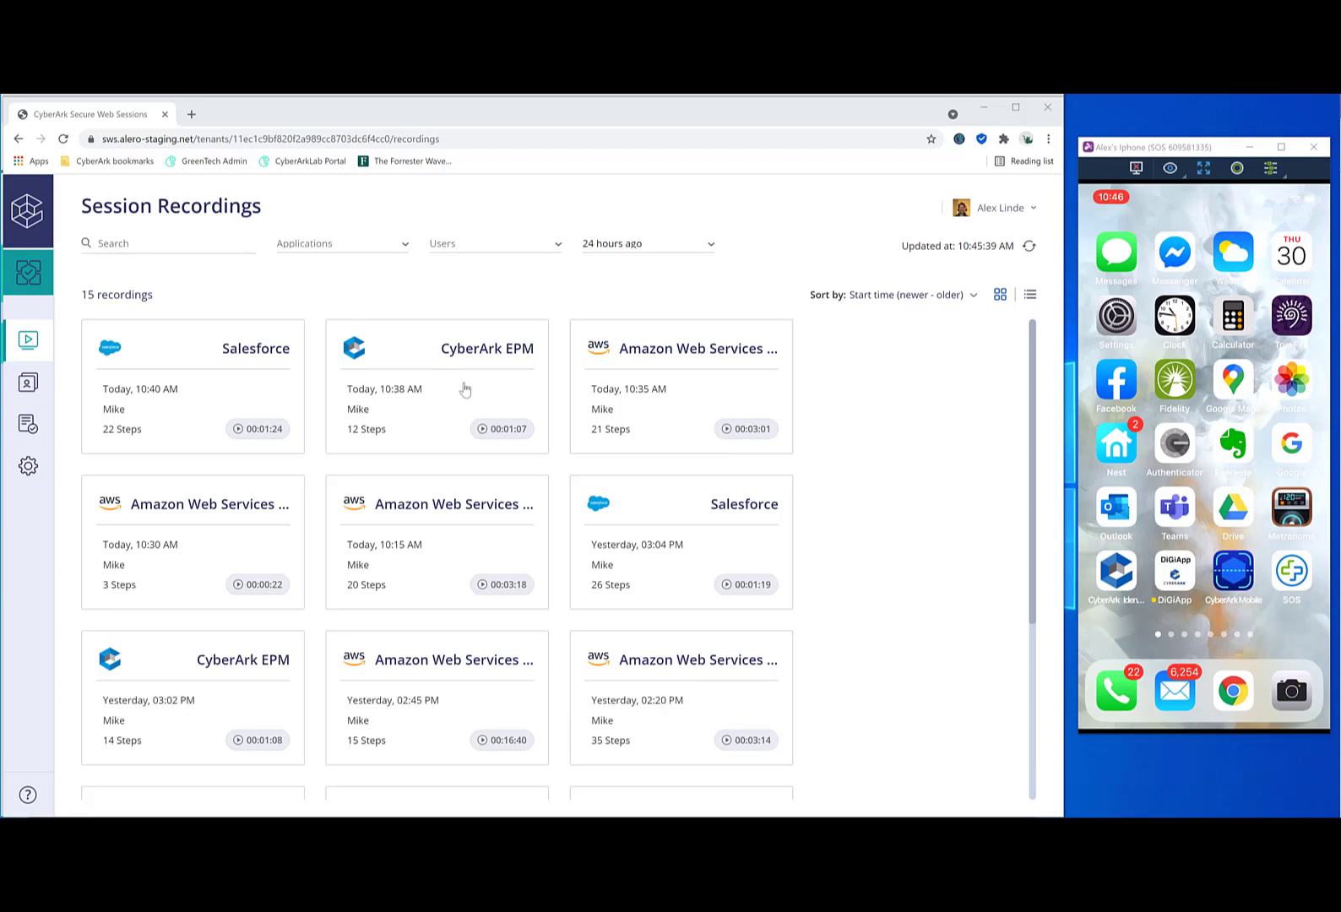
left_click(595, 421)
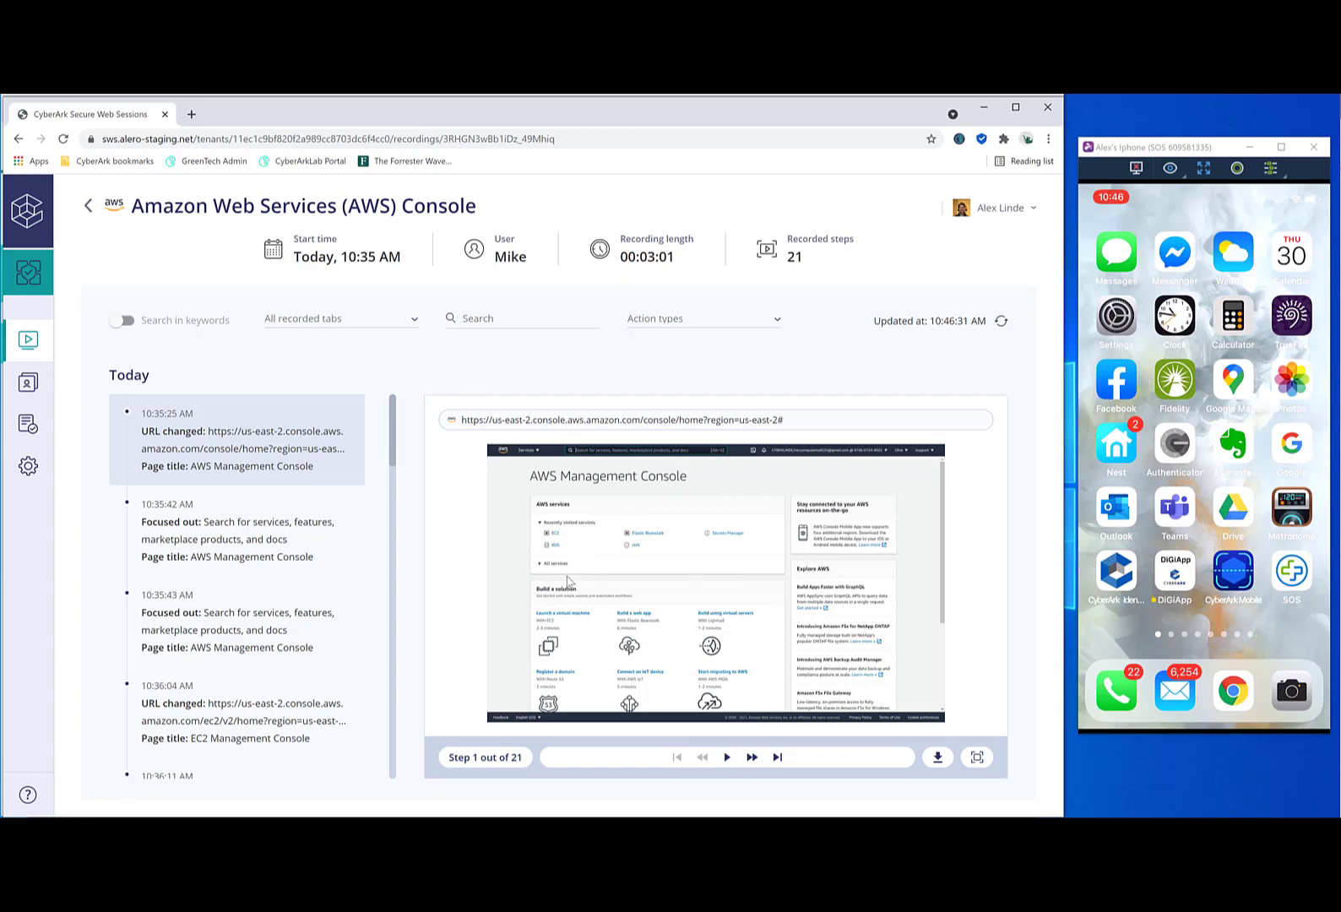
- Examine the screenshots of the early AWS recording steps, from 10:35:42 AM through the Instances mouse click at 10:37:22 AM
left_click(267, 555)
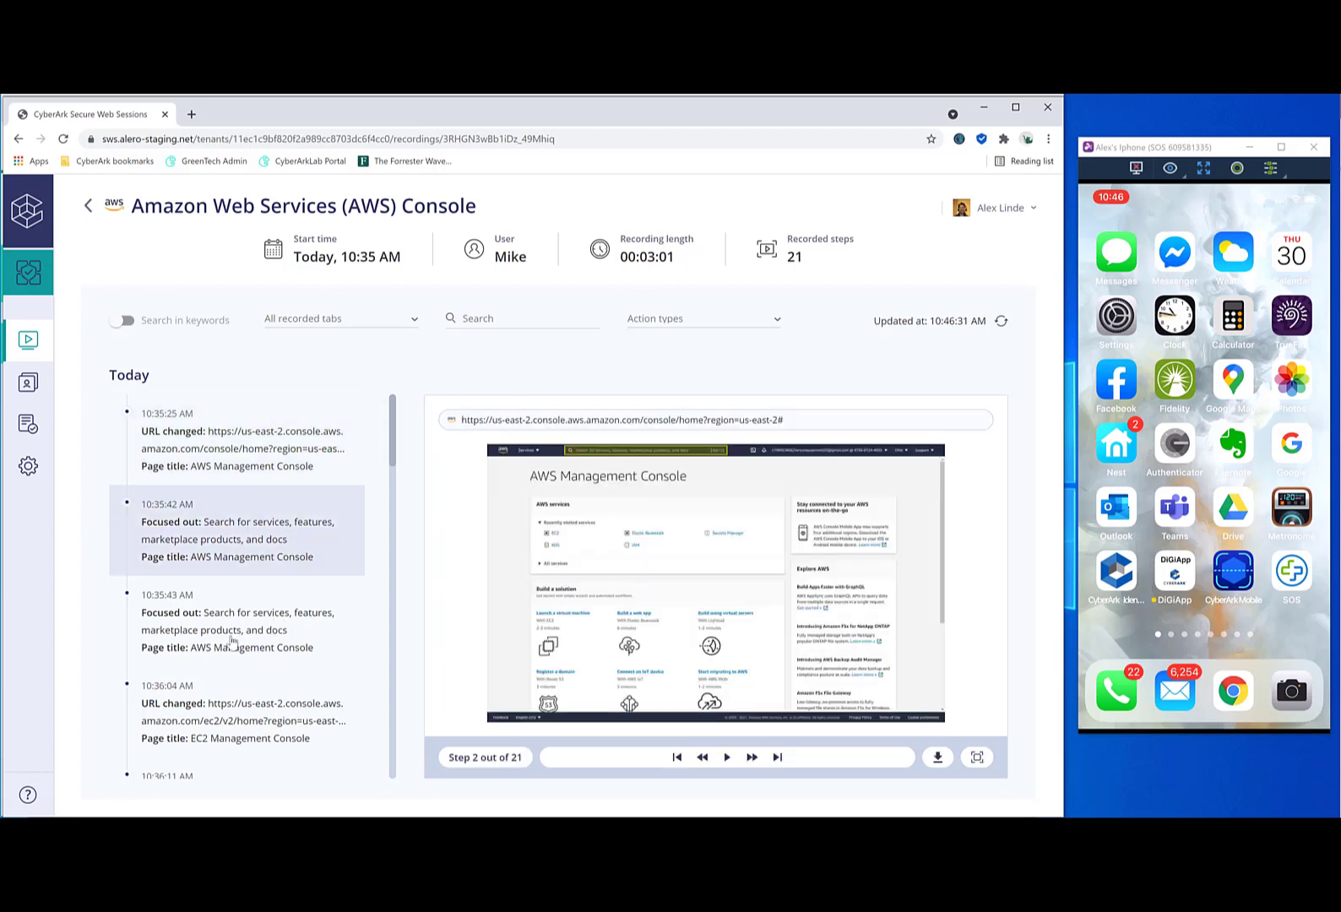
scroll(233, 640, "down", 2)
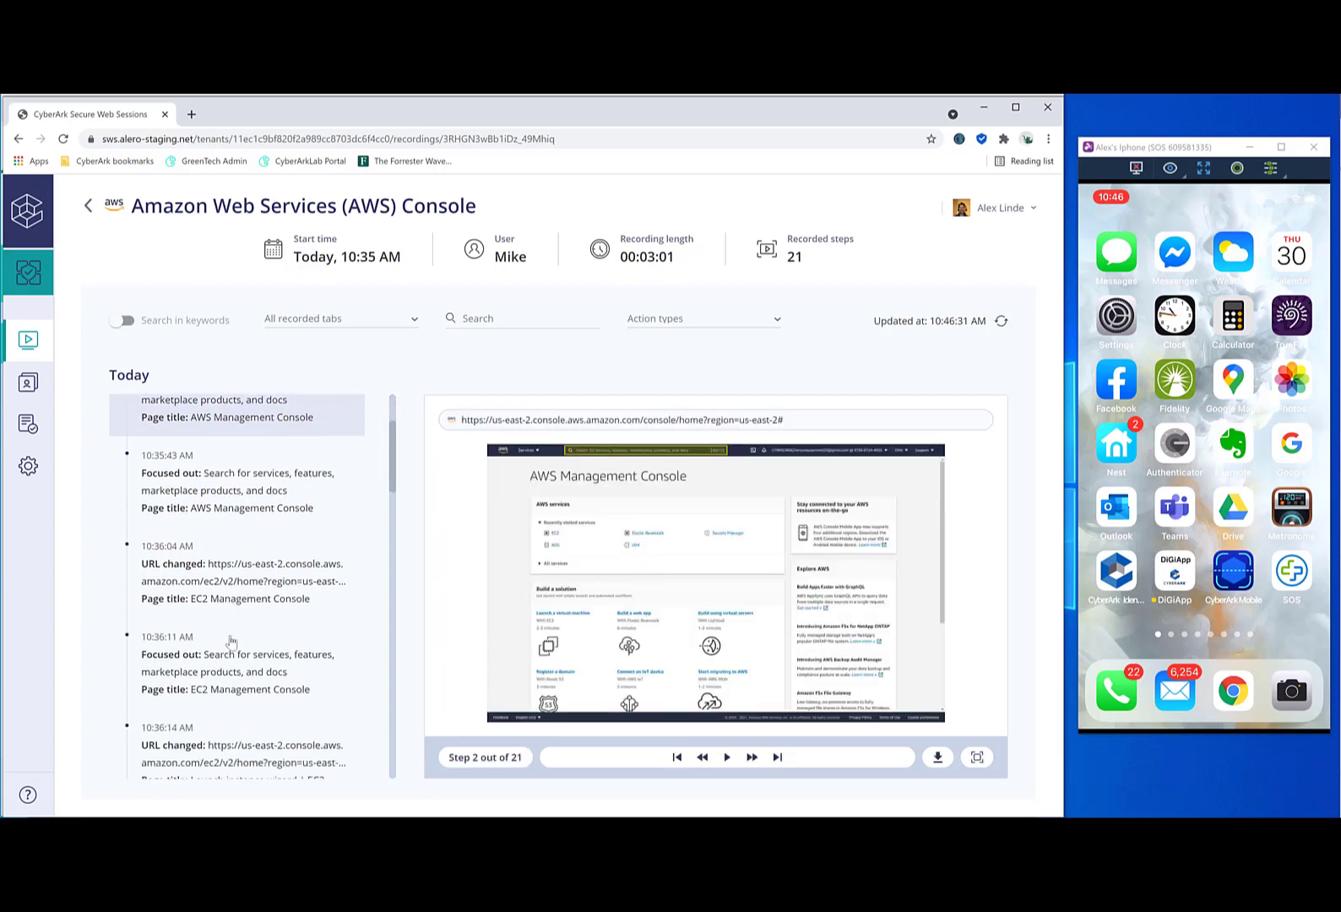
left_click(233, 598)
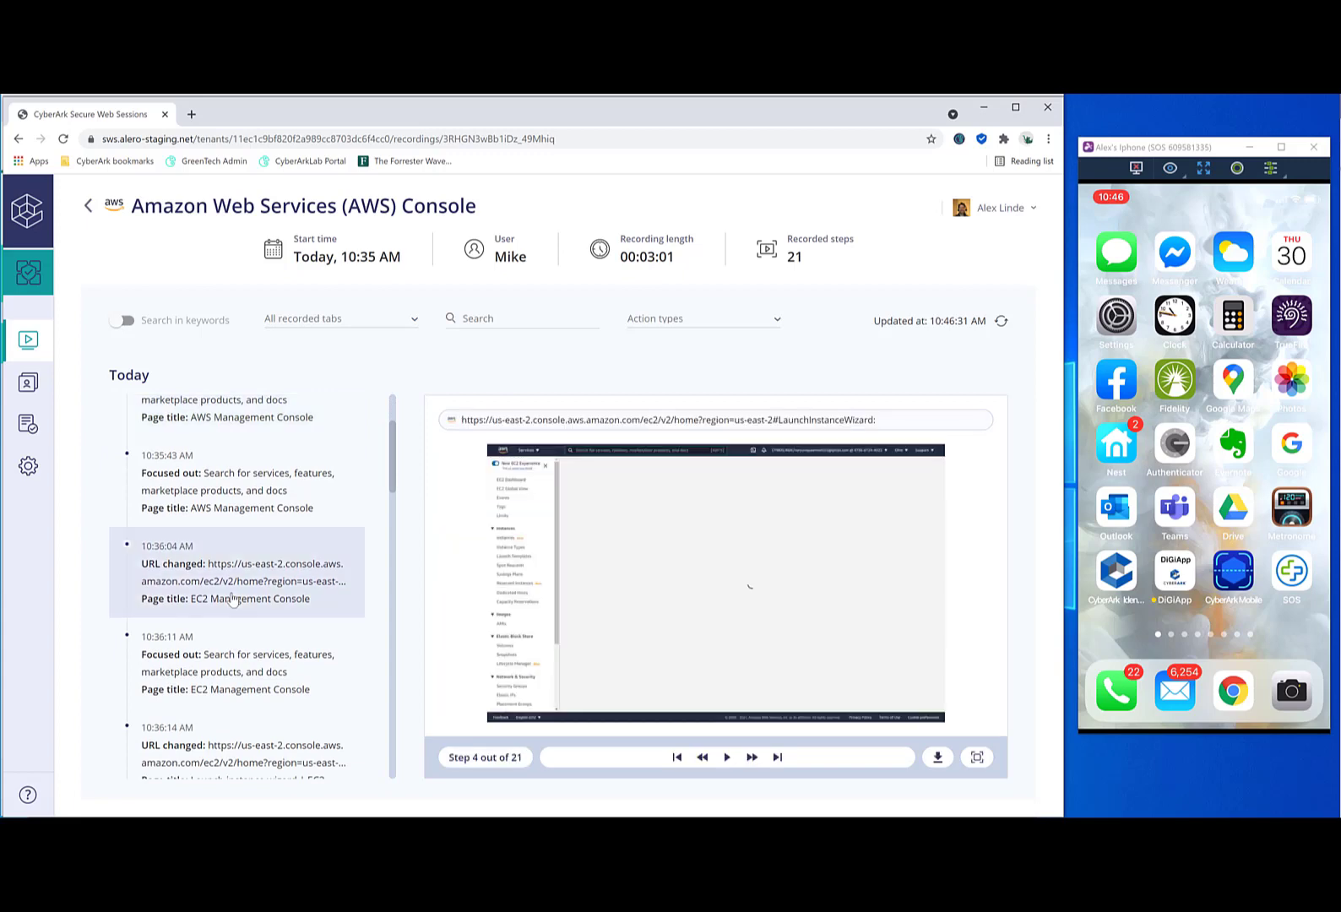
scroll(233, 598, "down", 2)
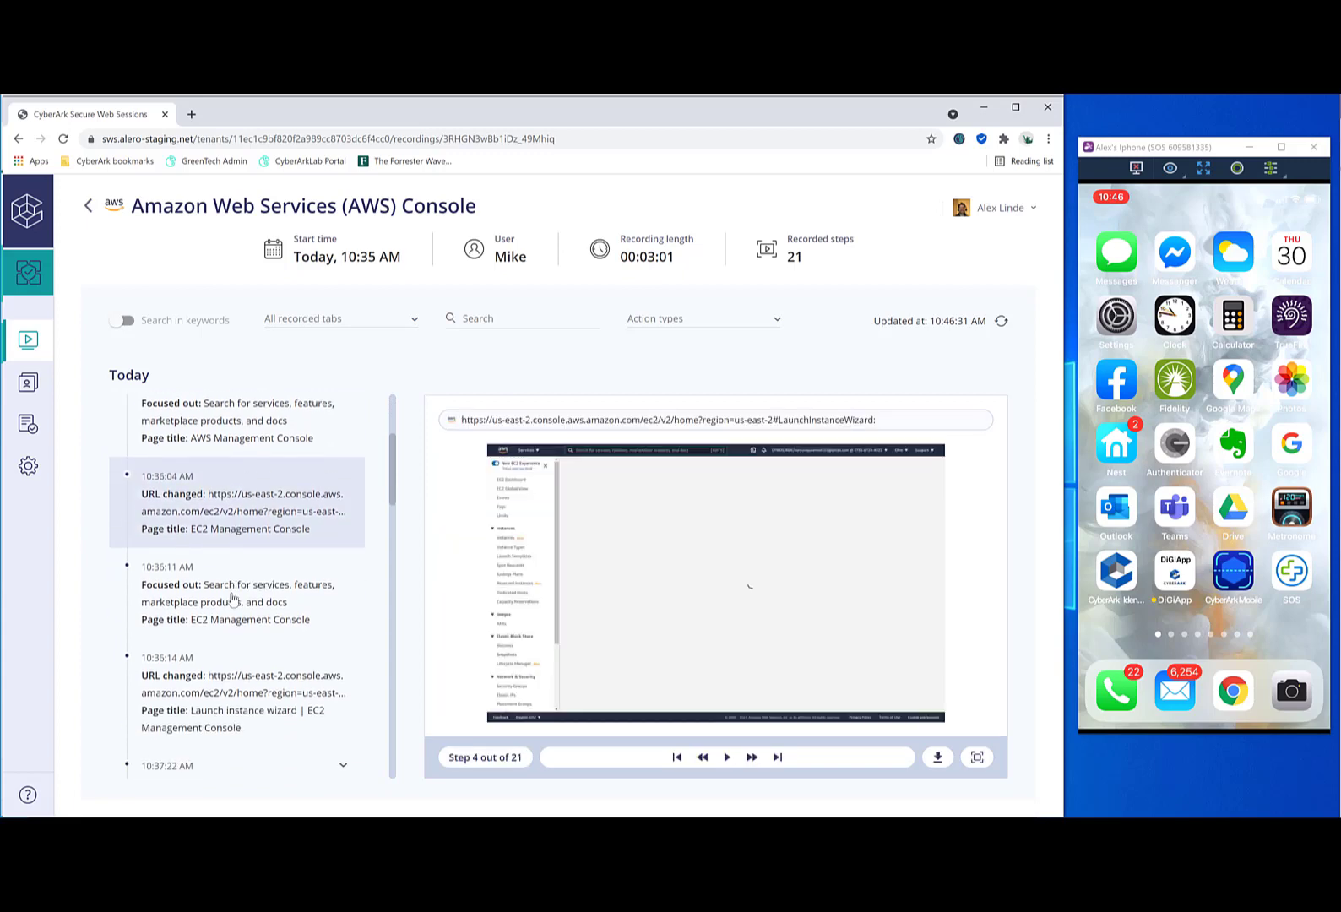
left_click(247, 530)
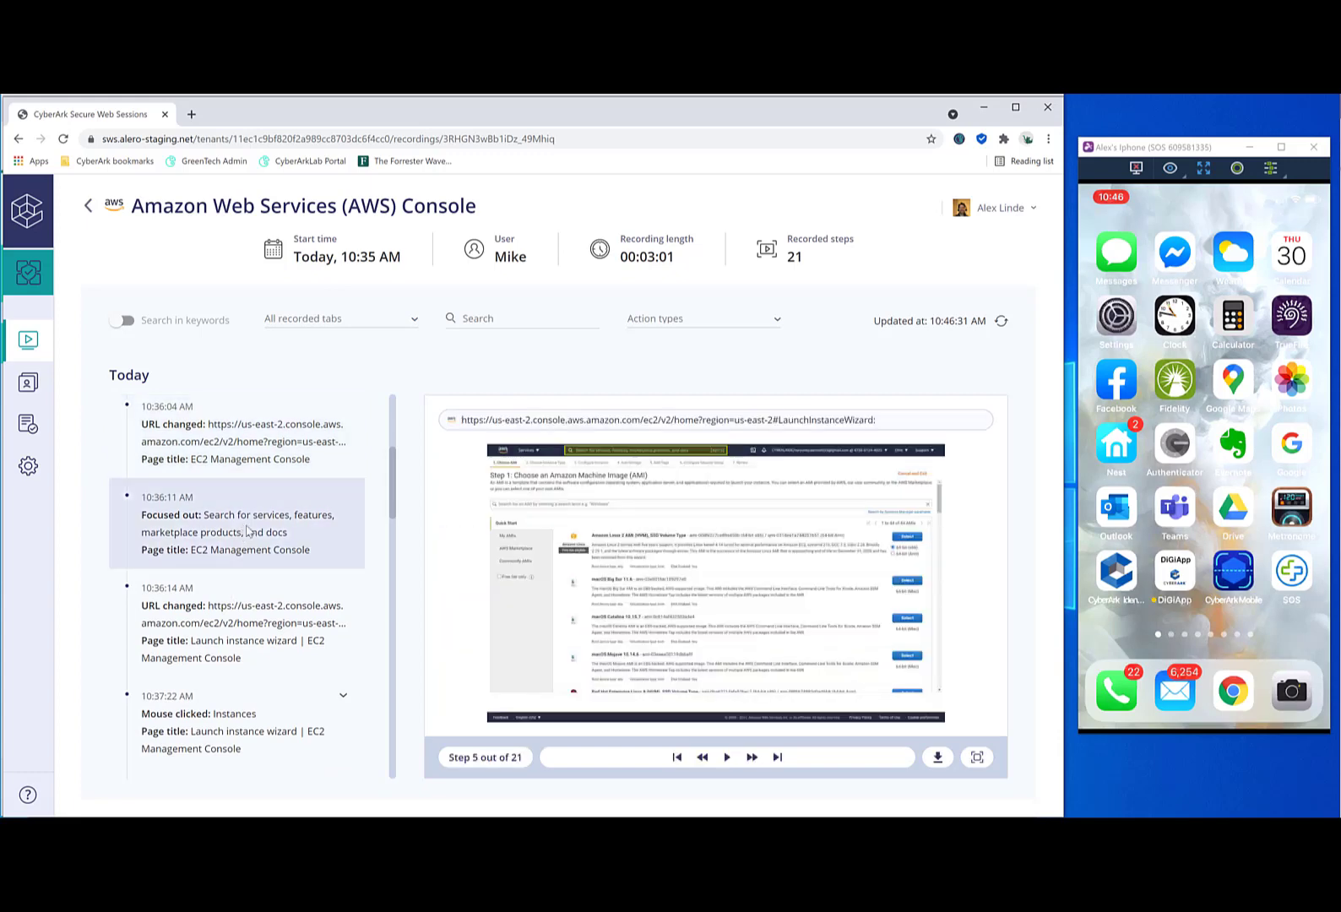
scroll(247, 531, "down", 1)
scroll(247, 535, "down", 1)
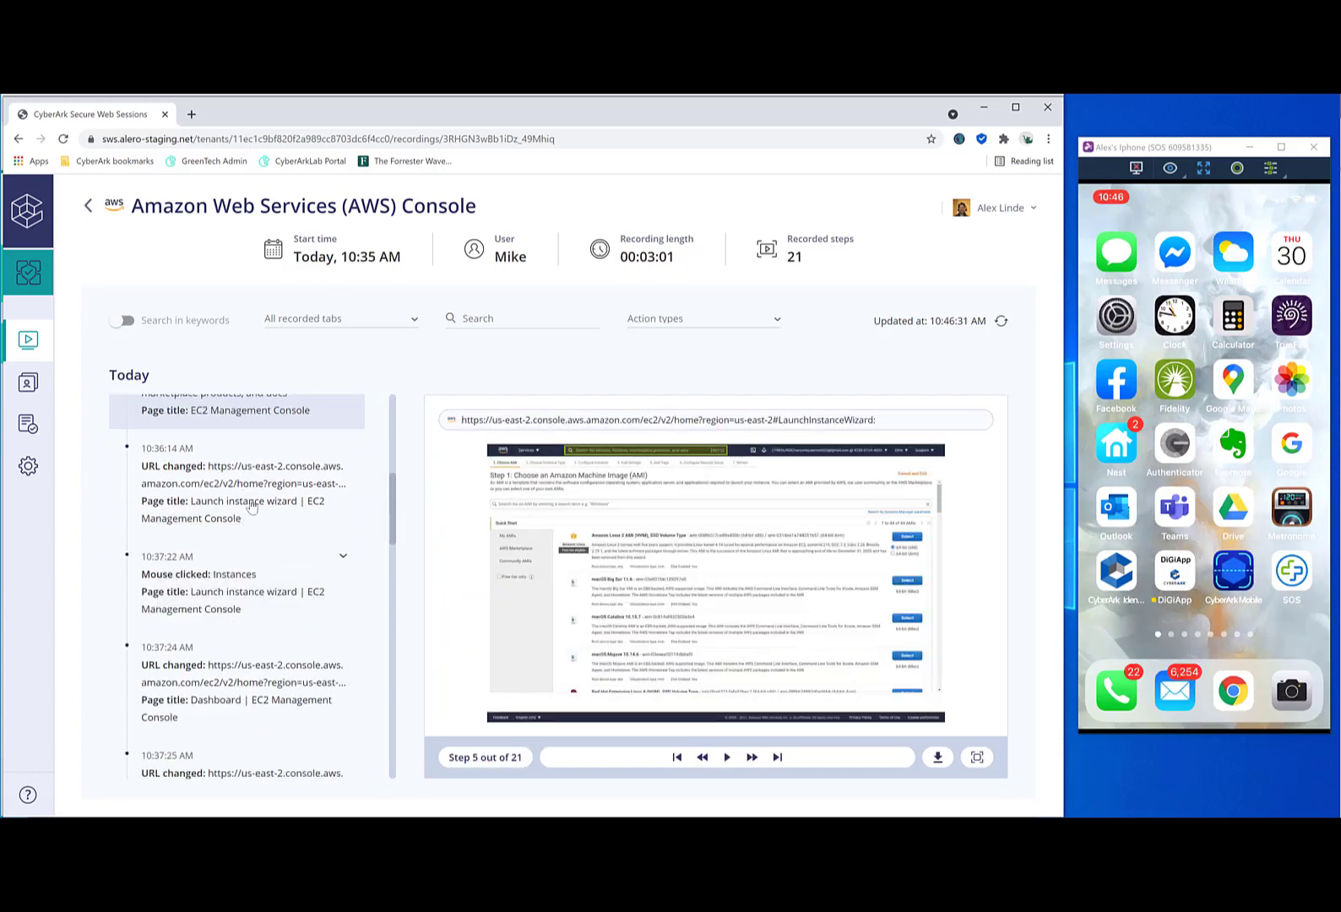
left_click(251, 505)
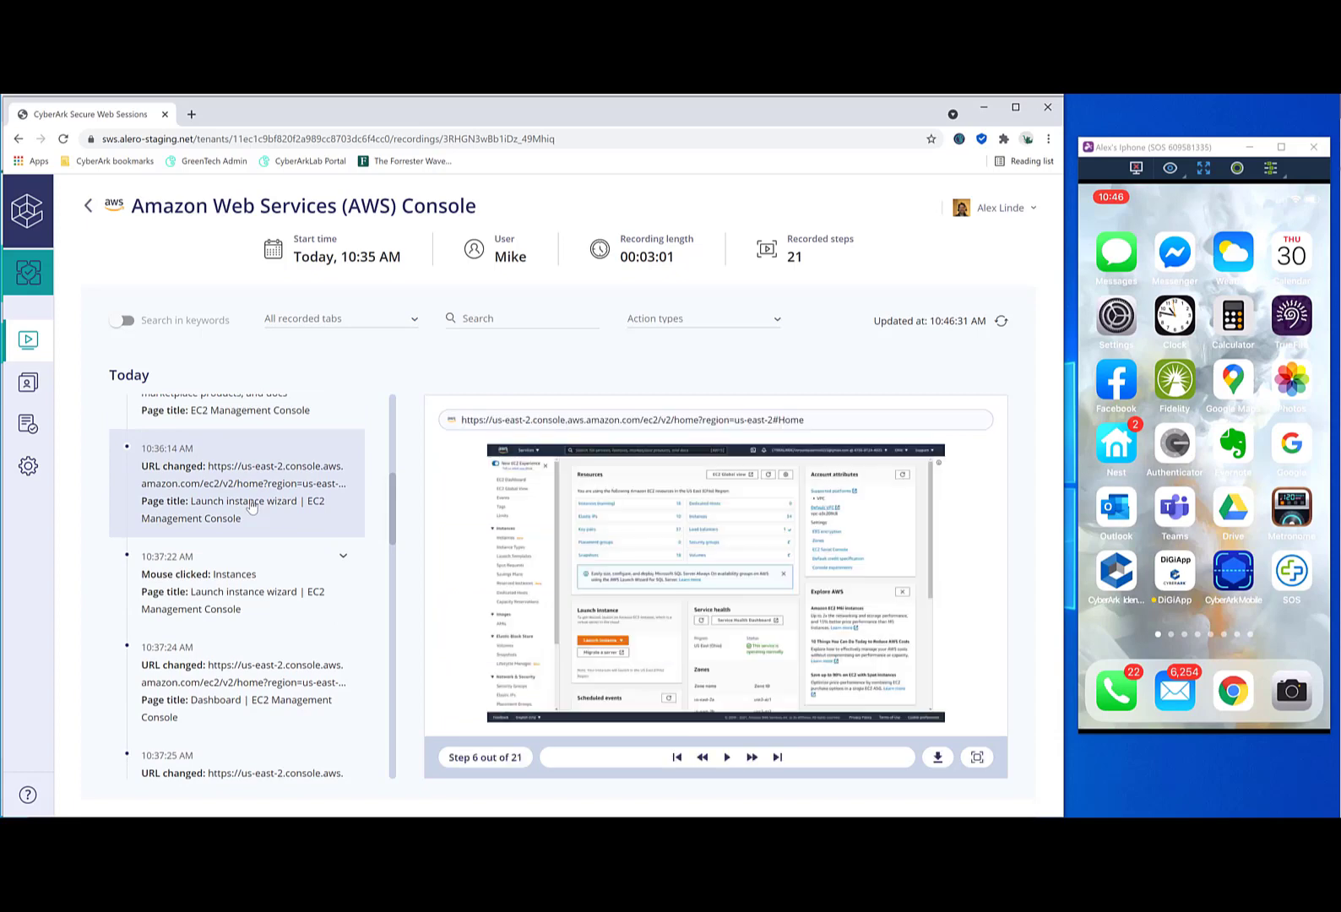
scroll(244, 581, "down", 2)
left_click(232, 453)
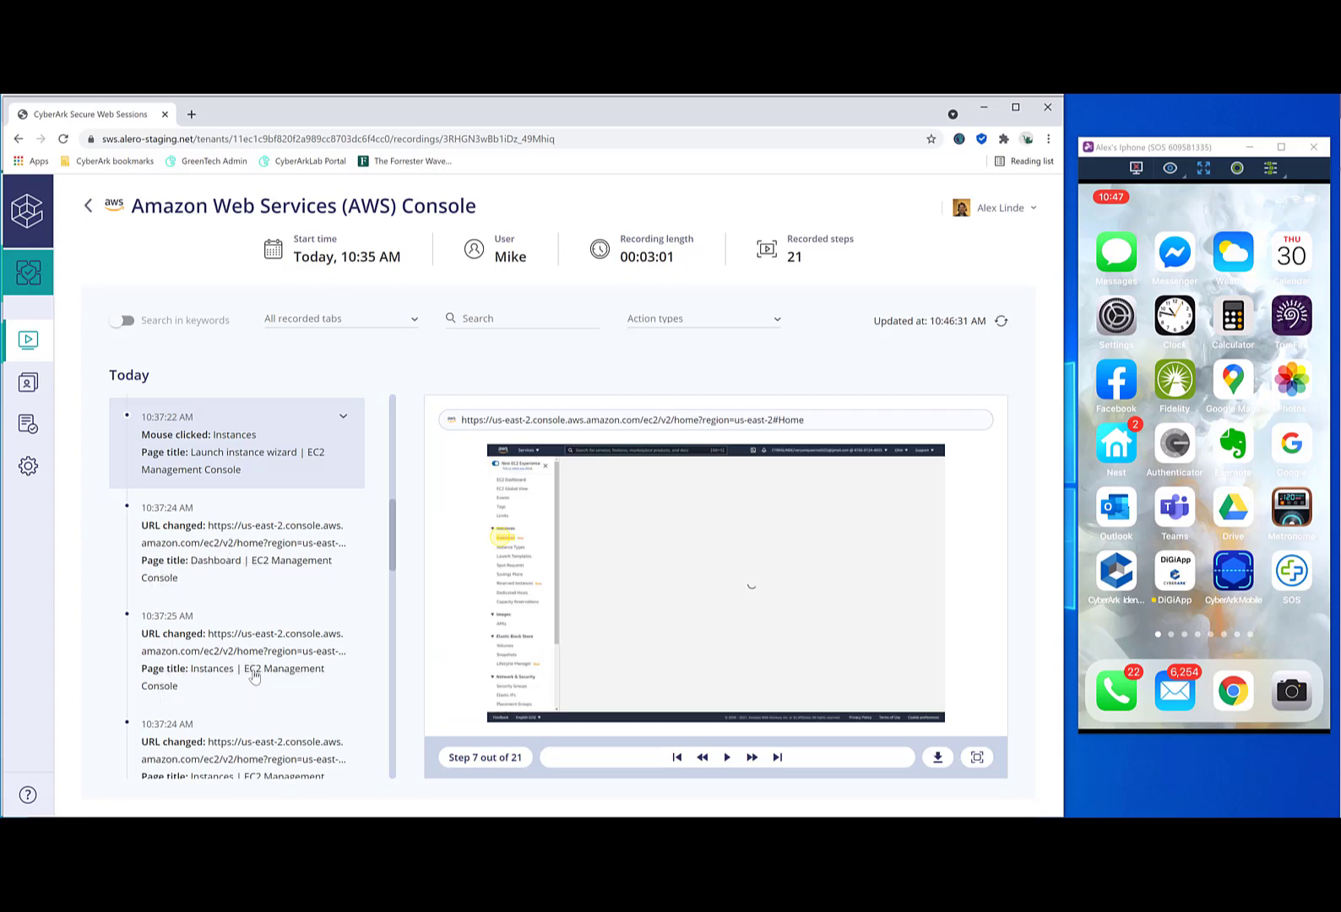
- Examine the recorded mouse clicks on Services, Launch a virtual machine and Snapshots, and review the timeline to its end
scroll(253, 676, "down", 4)
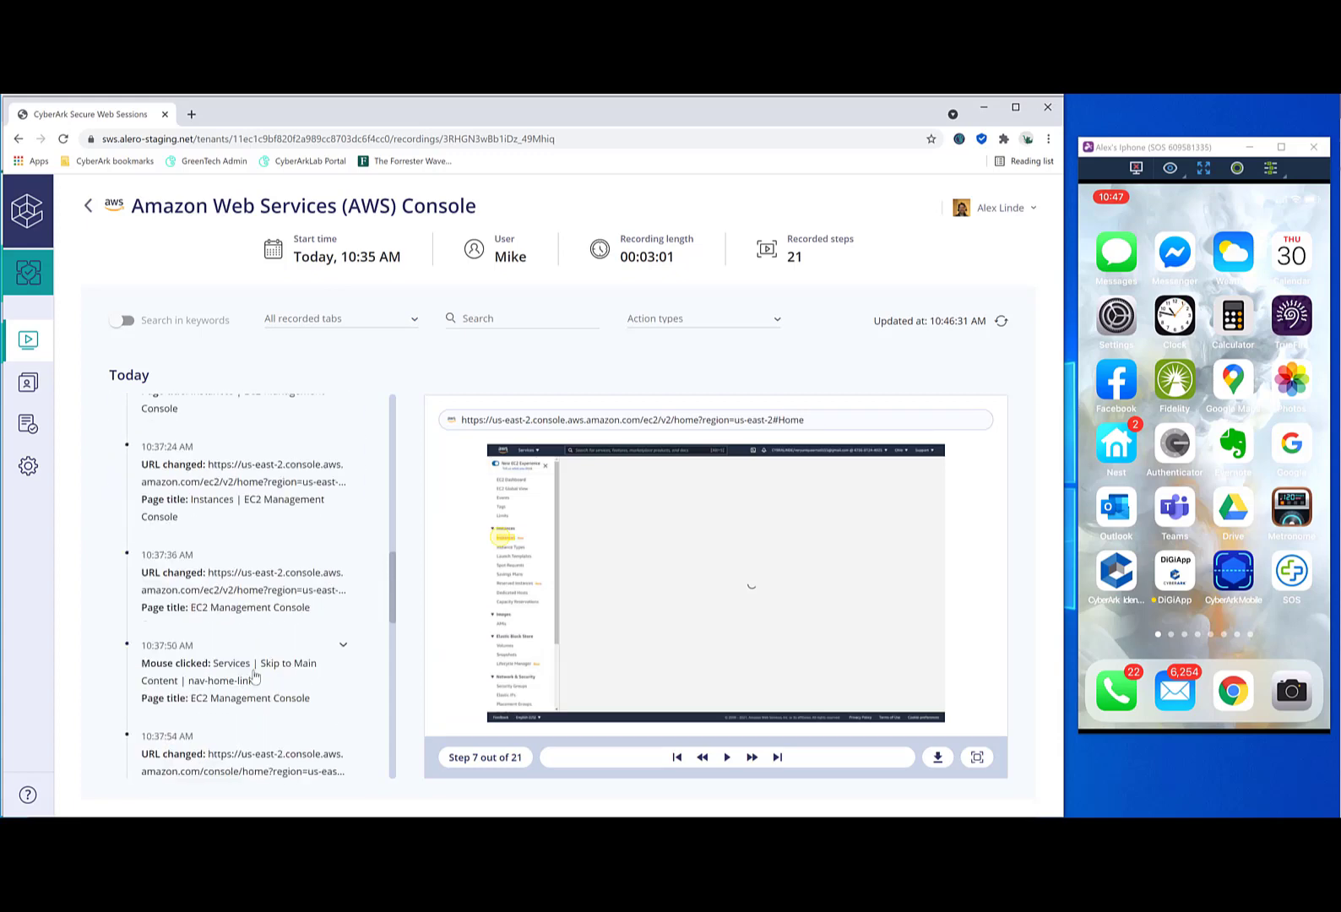
scroll(254, 676, "down", 2)
left_click(243, 625)
scroll(244, 623, "down", 1)
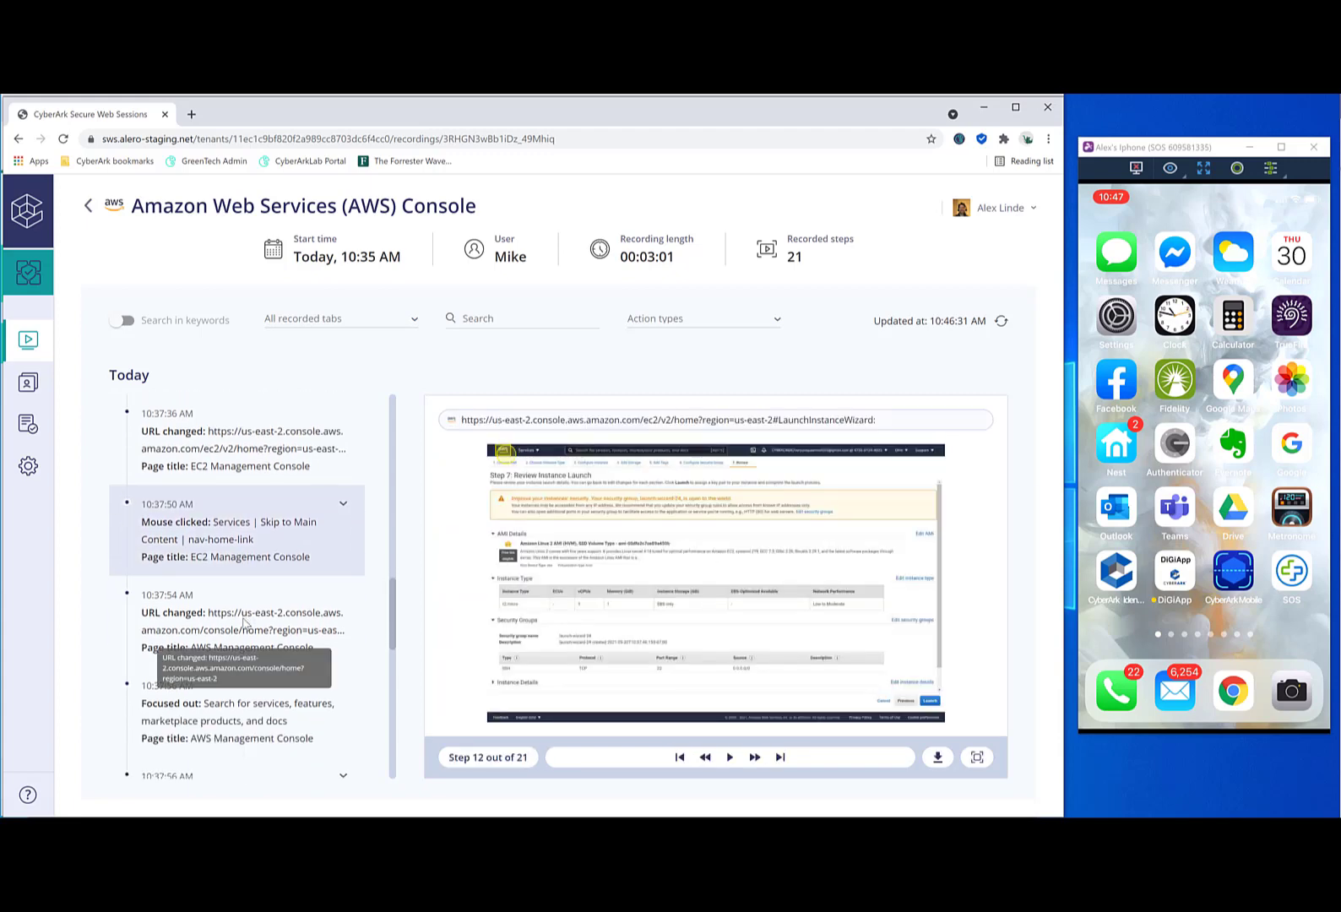
scroll(244, 624, "down", 2)
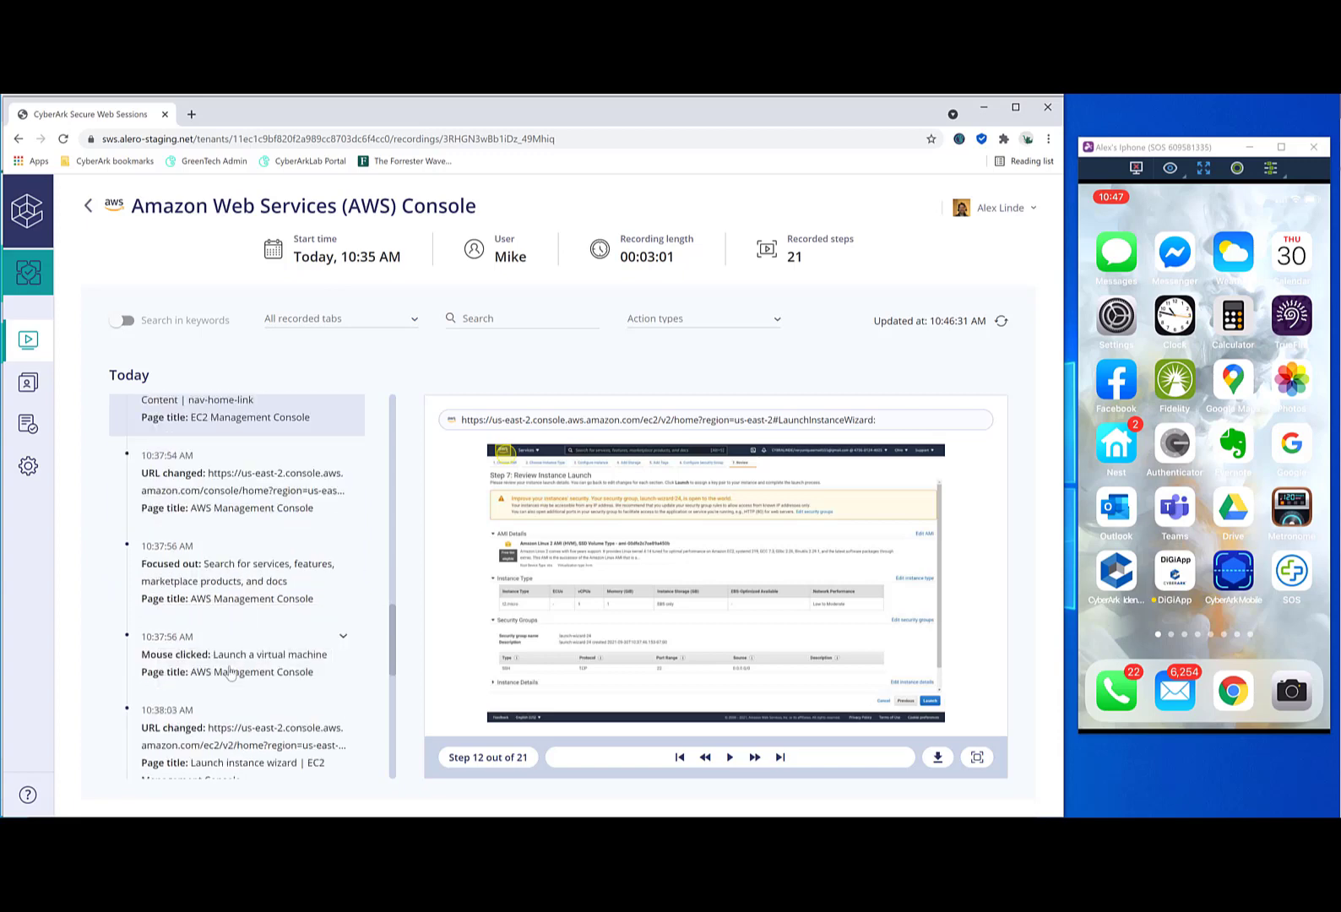
left_click(228, 669)
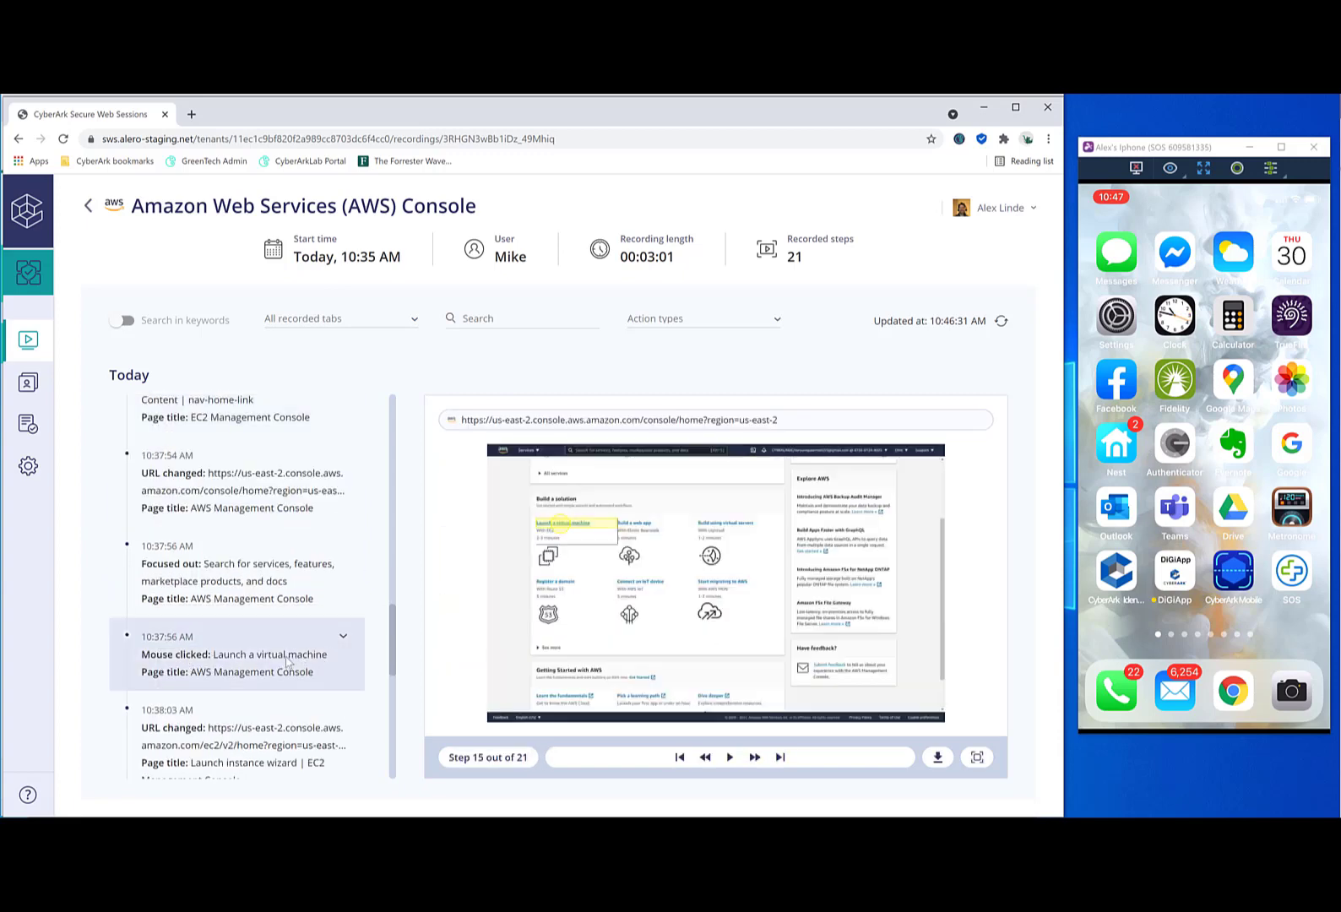
scroll(264, 665, "down", 4)
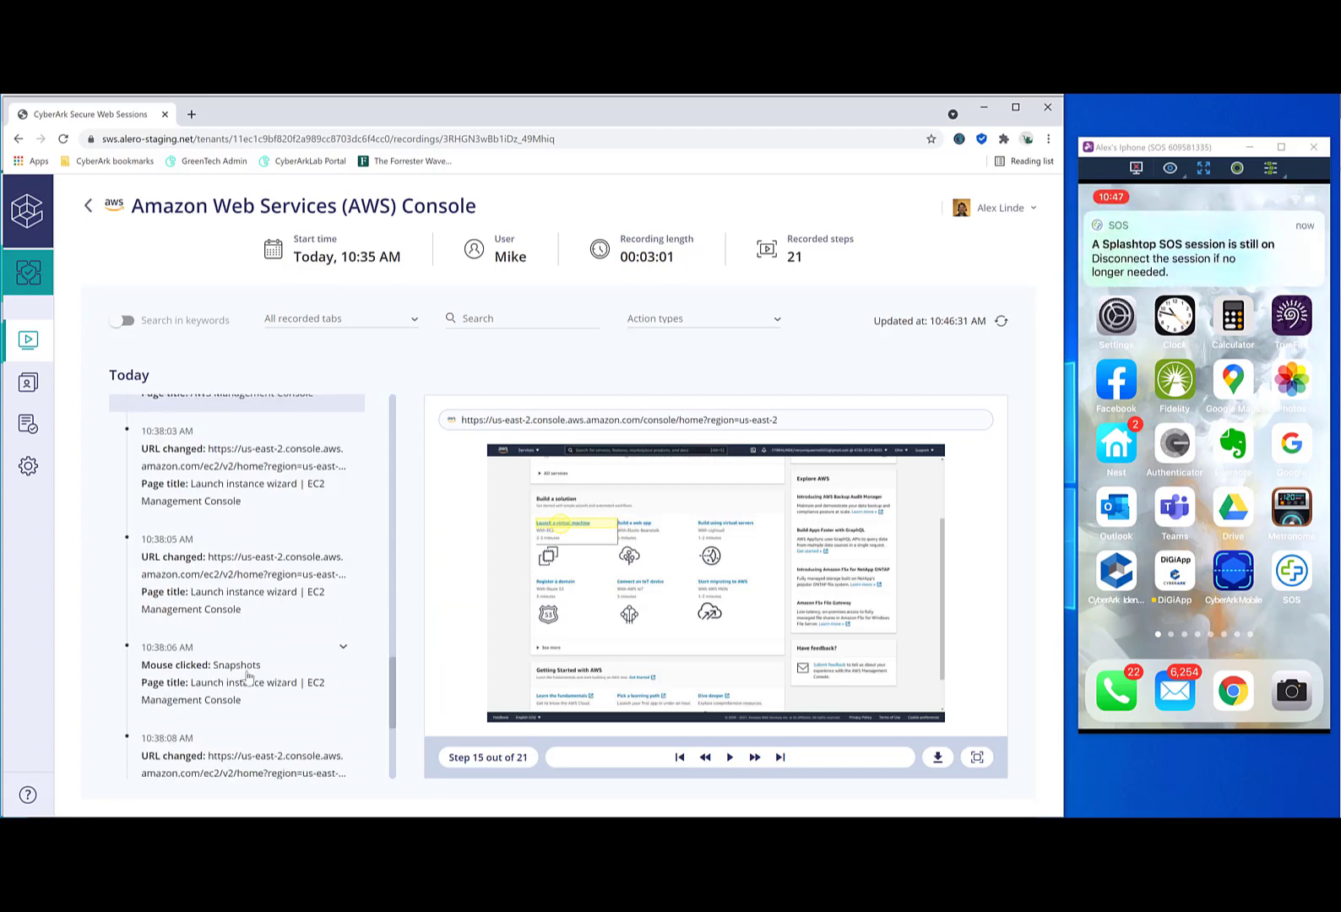
left_click(247, 674)
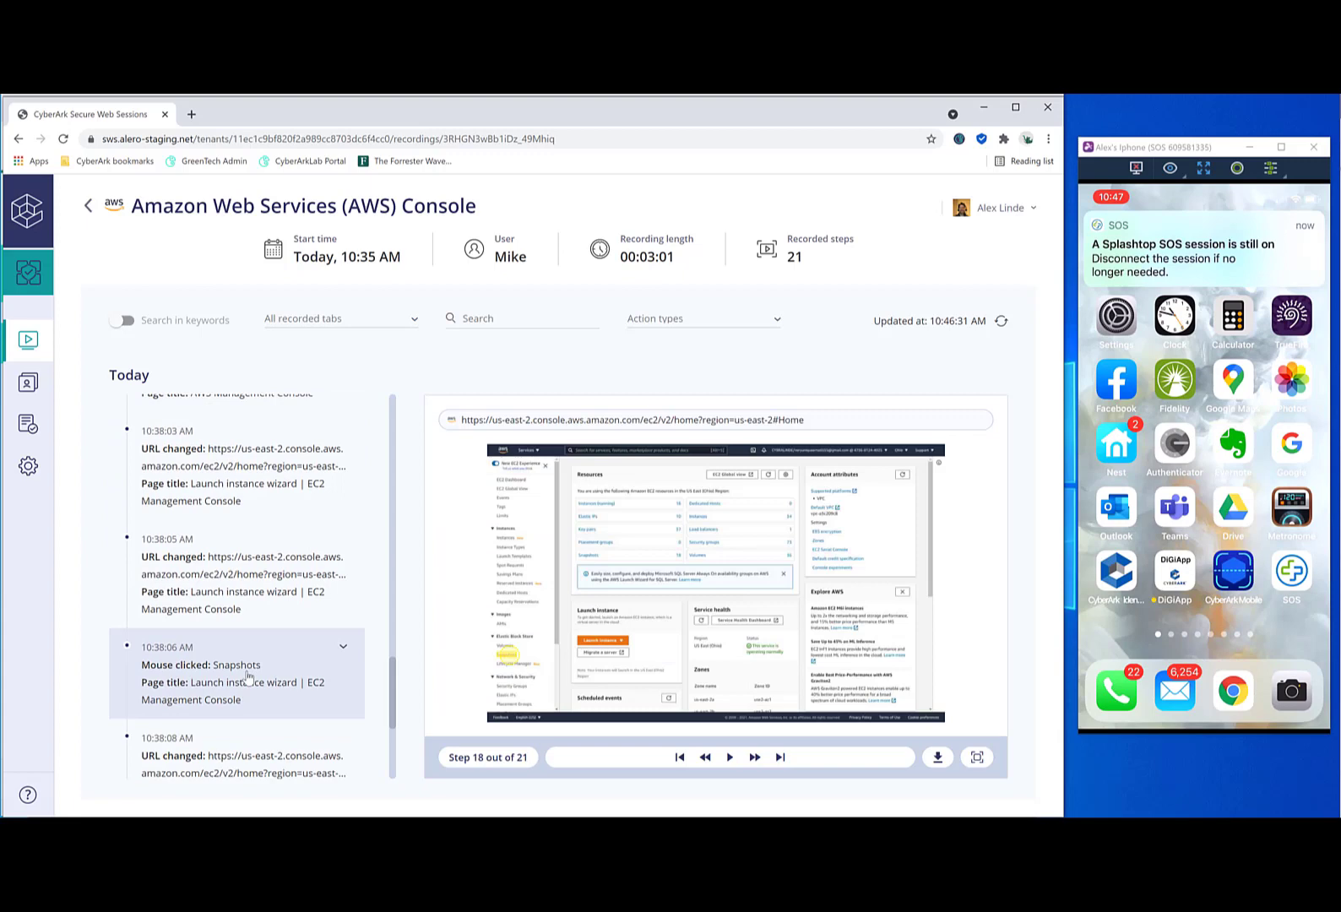
scroll(248, 674, "down", 3)
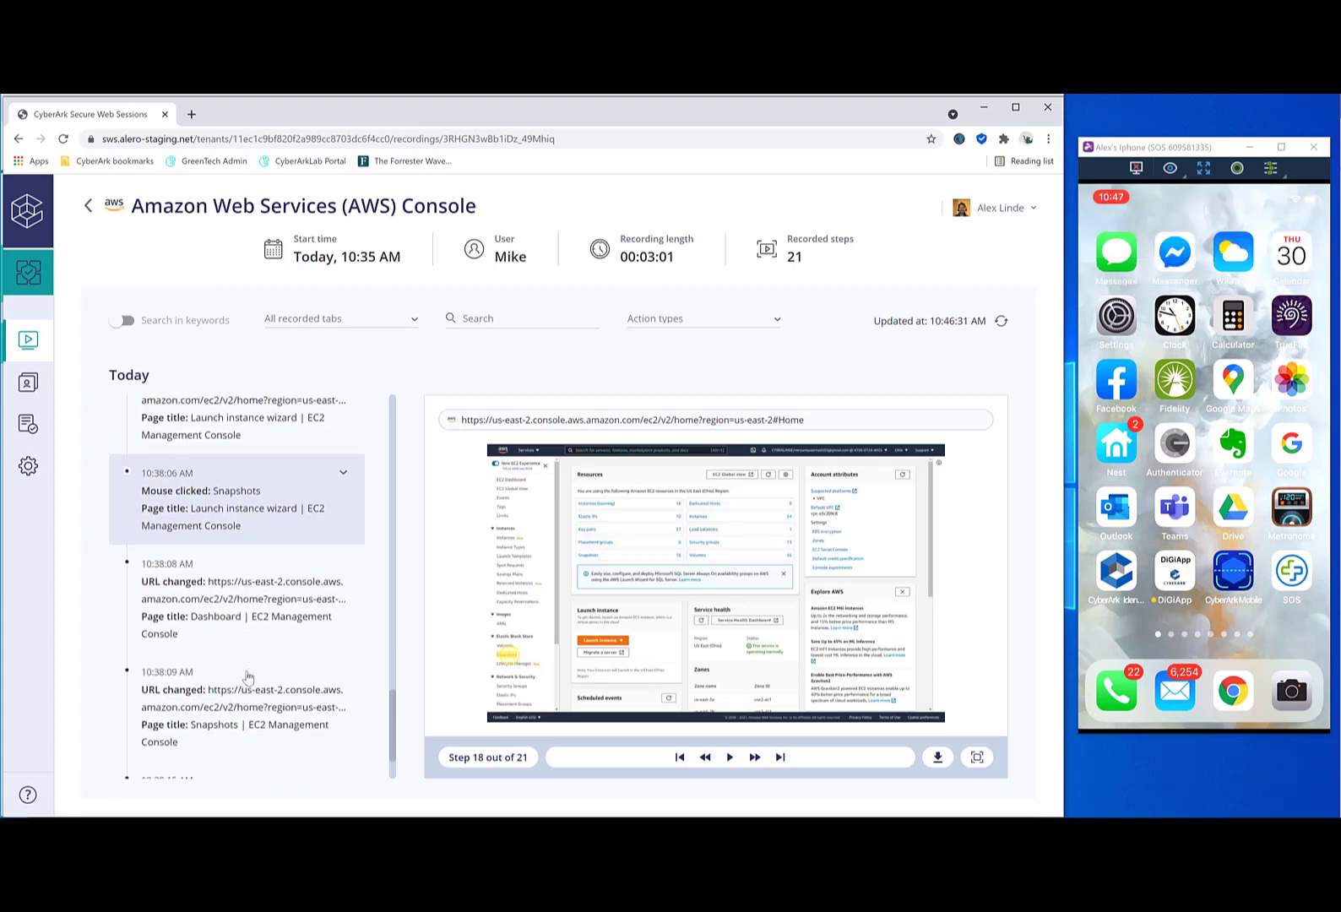
scroll(247, 676, "down", 1)
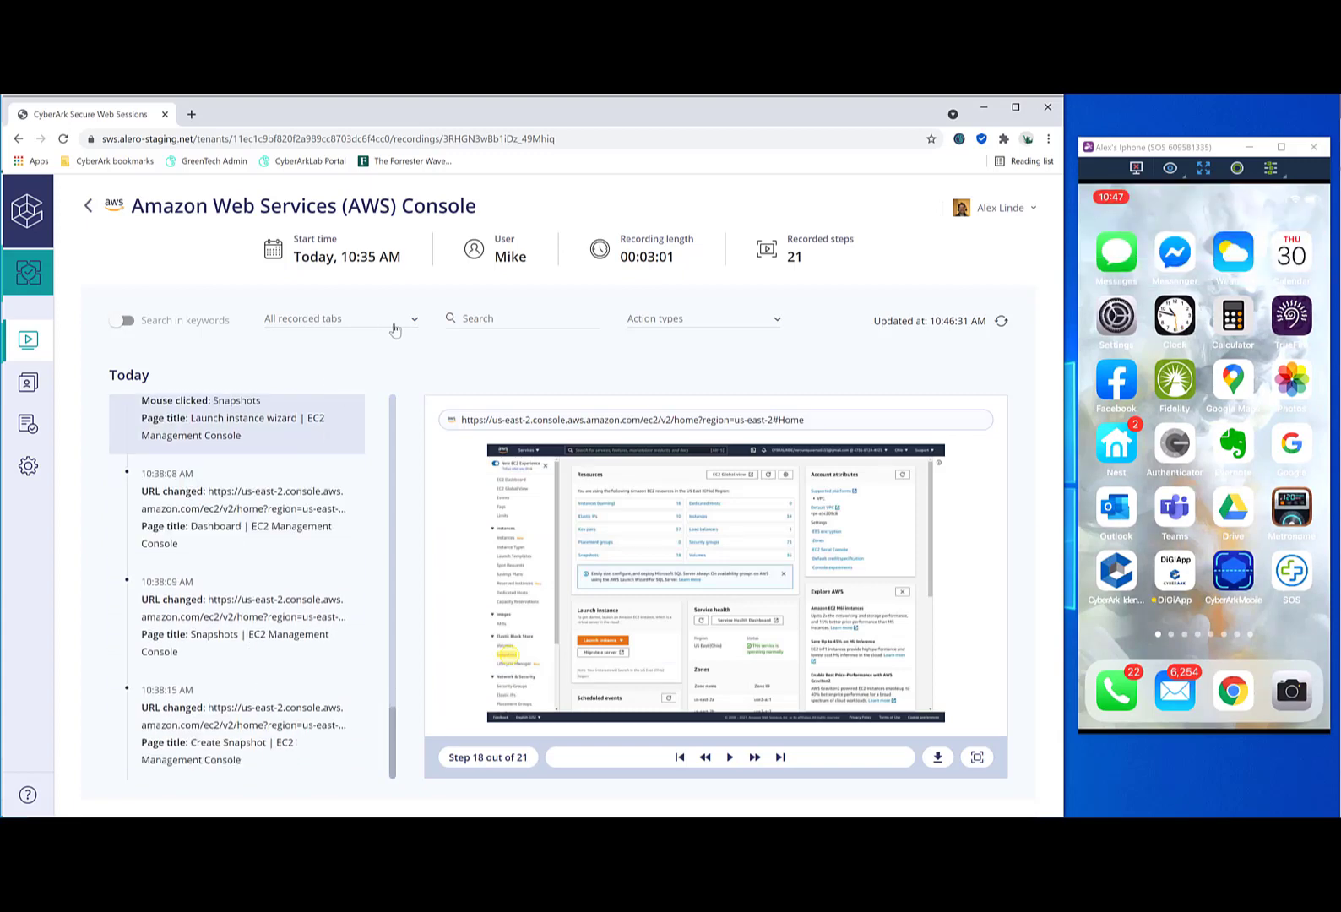
- Enable keyword search in the AWS recording and search its steps for "Snapshots"
left_click(123, 321)
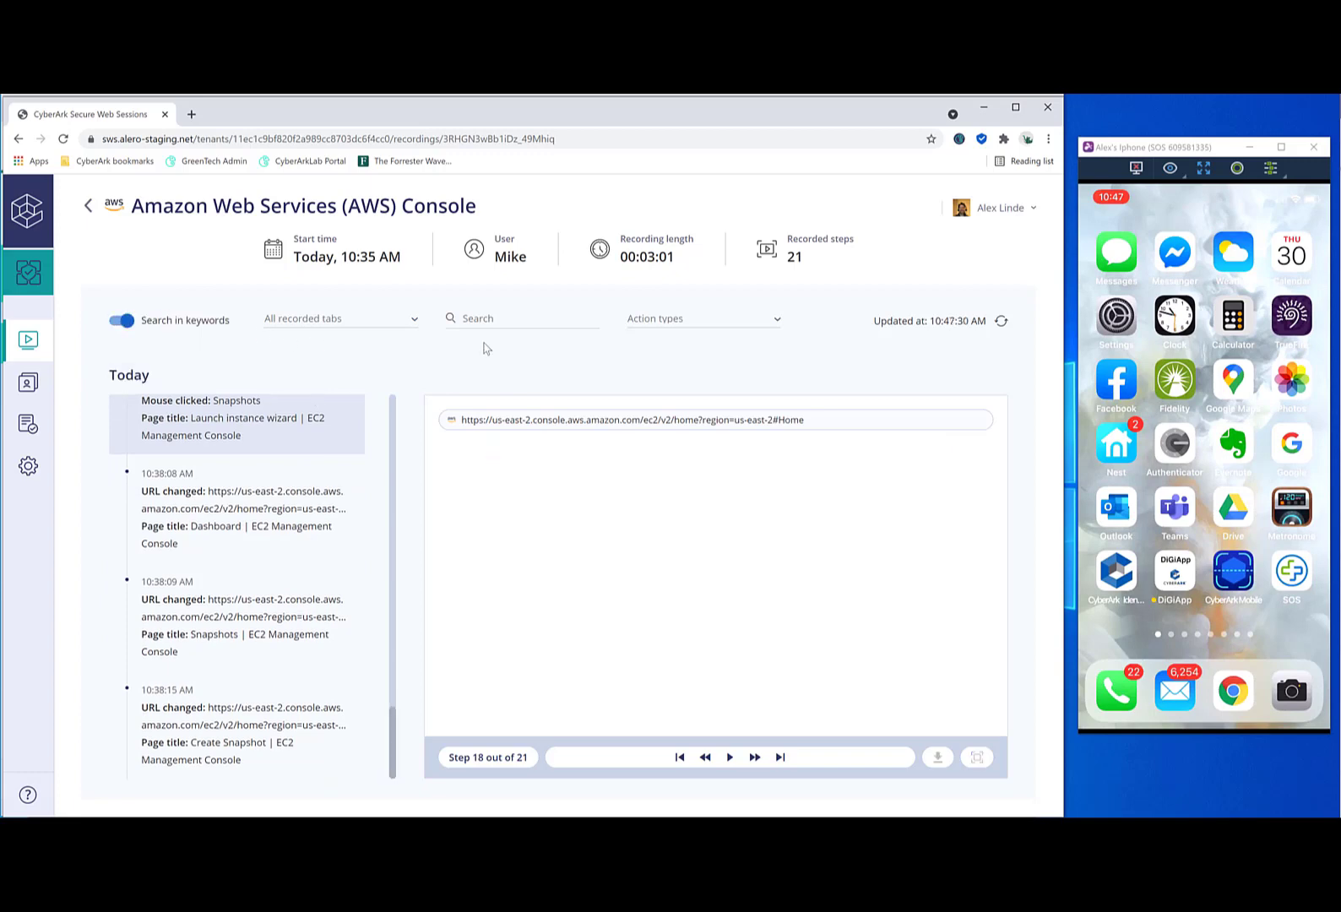
left_click(500, 317)
type("snapshots")
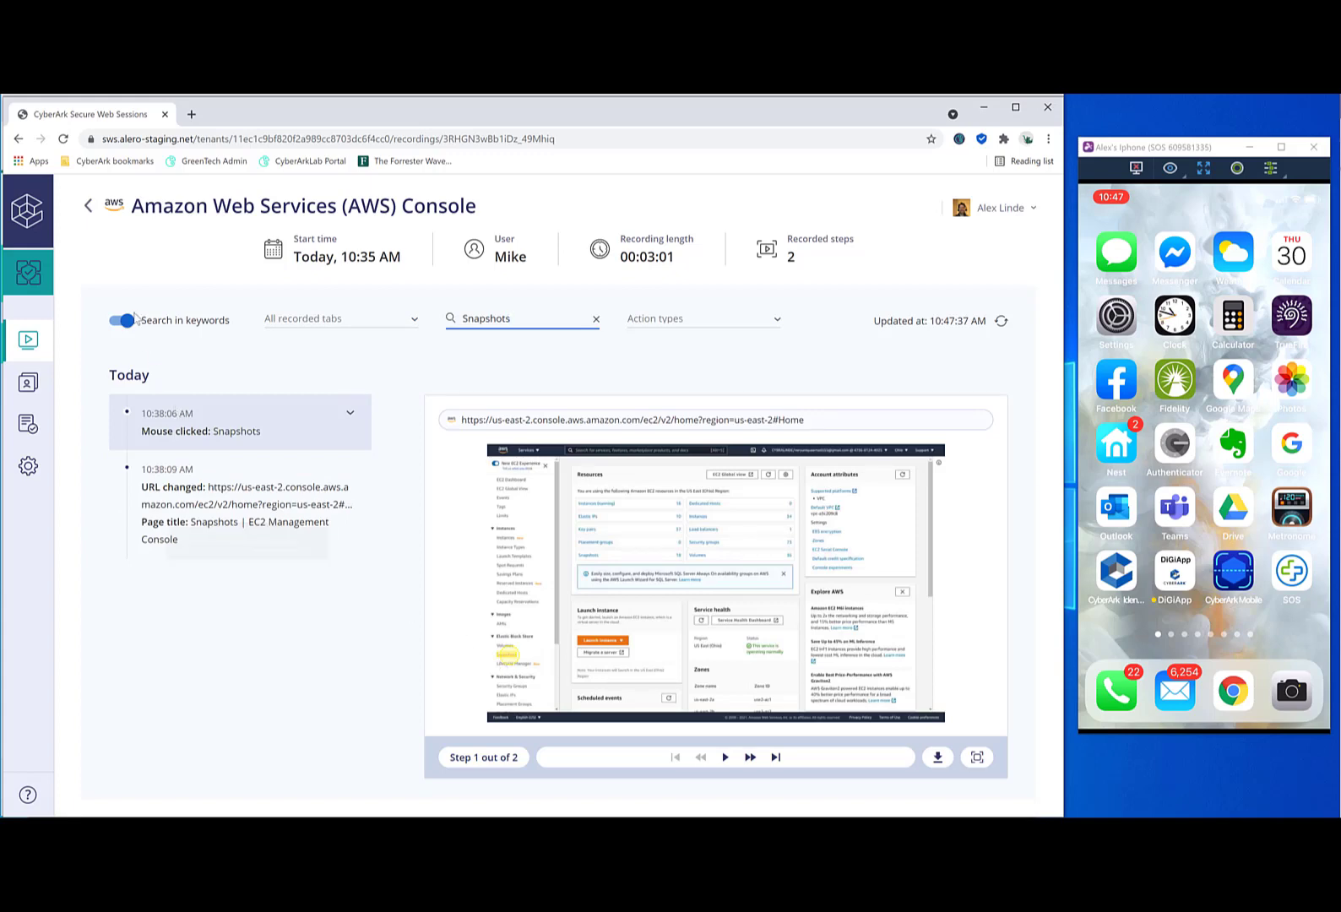
- Open today's 10:38 AM CyberArk EPM recording and examine the recorded mouse clicks on the Corp-WIN set and Policies
left_click(89, 207)
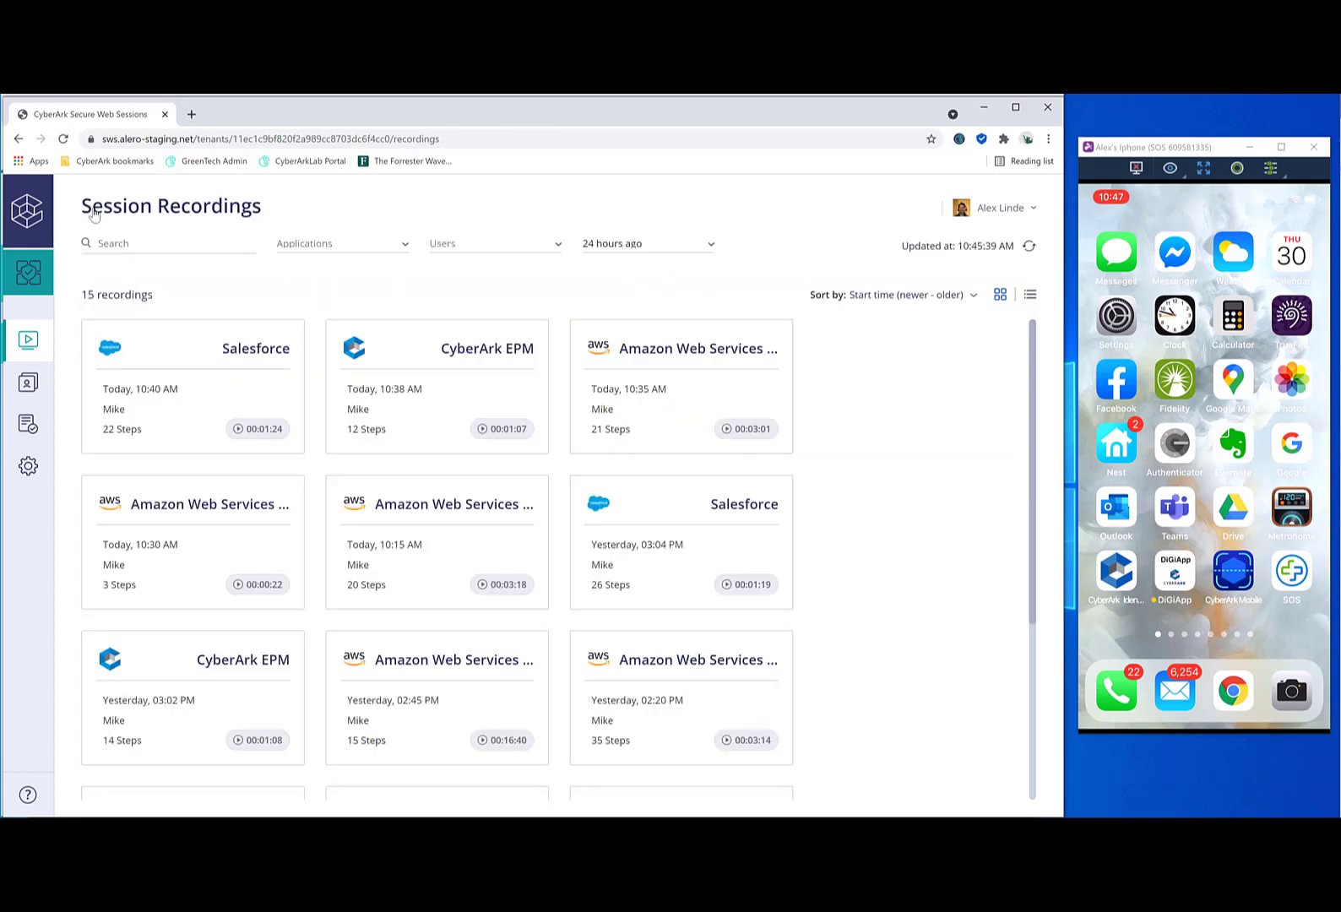
left_click(376, 404)
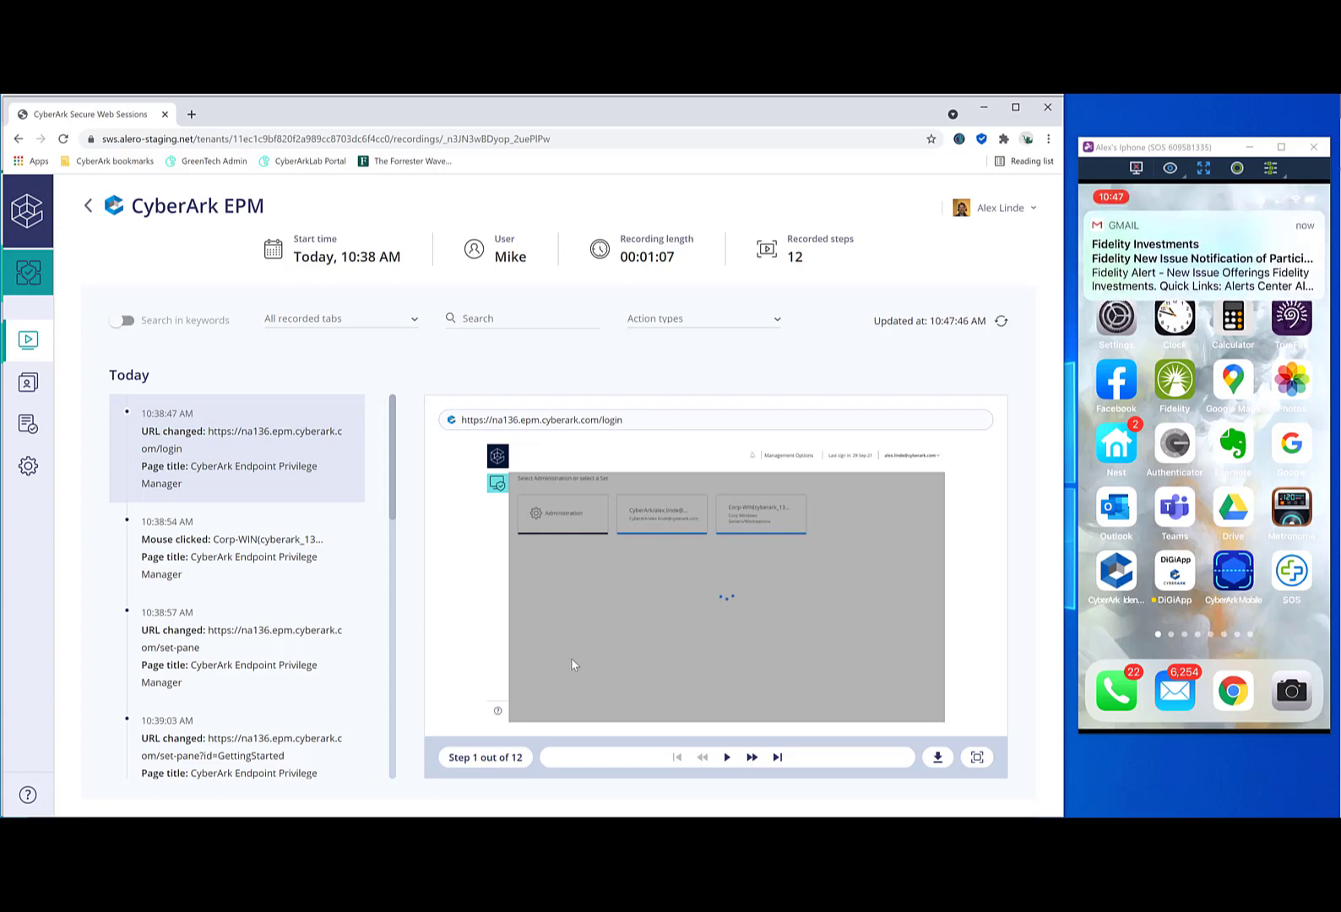
left_click(248, 589)
scroll(228, 642, "down", 2)
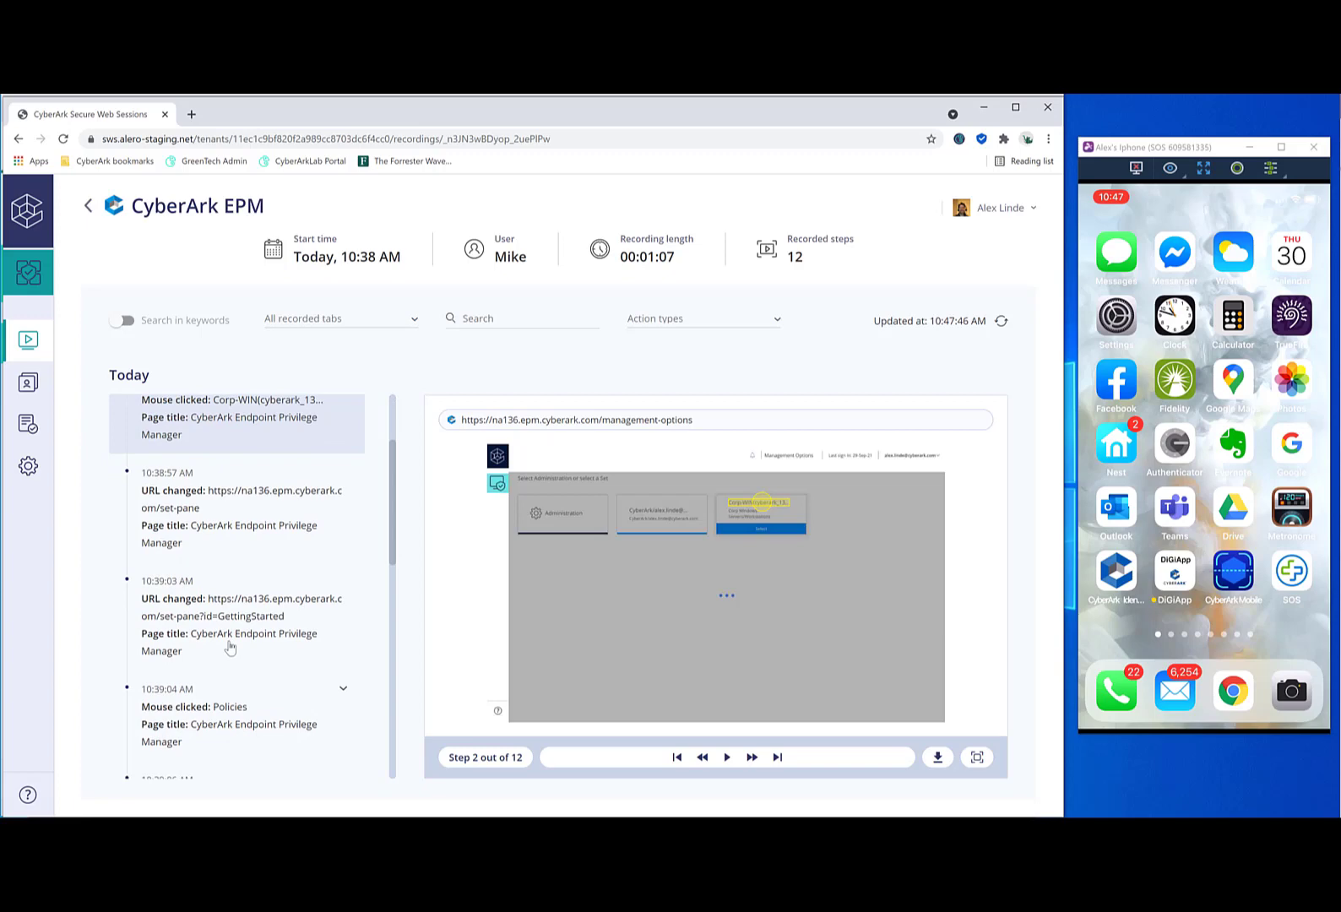
scroll(230, 647, "down", 1)
left_click(230, 647)
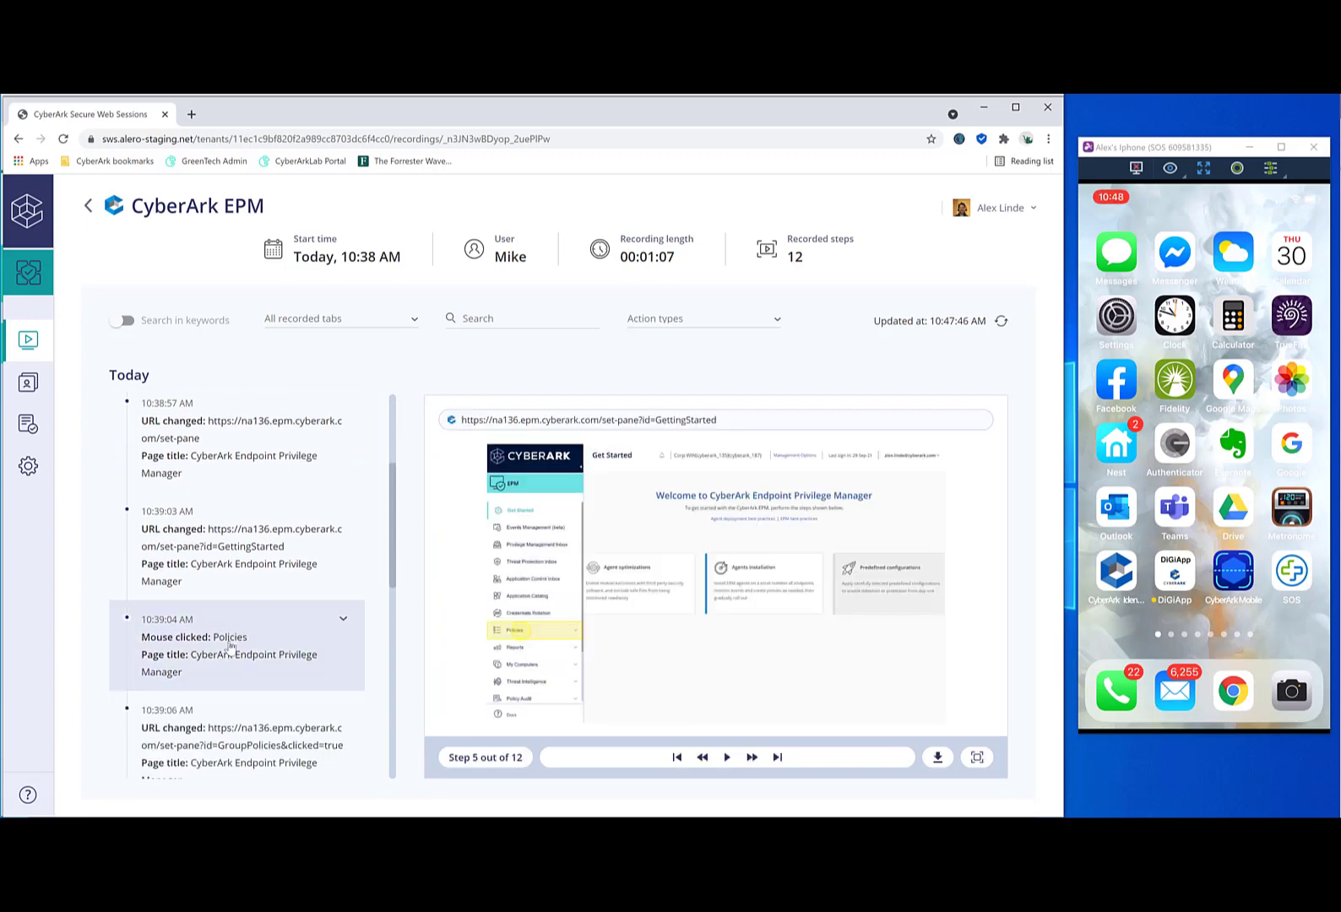
- Examine the screenshots of the recorded Run Normally and Activate mouse clicks in the EPM timeline
scroll(230, 646, "down", 3)
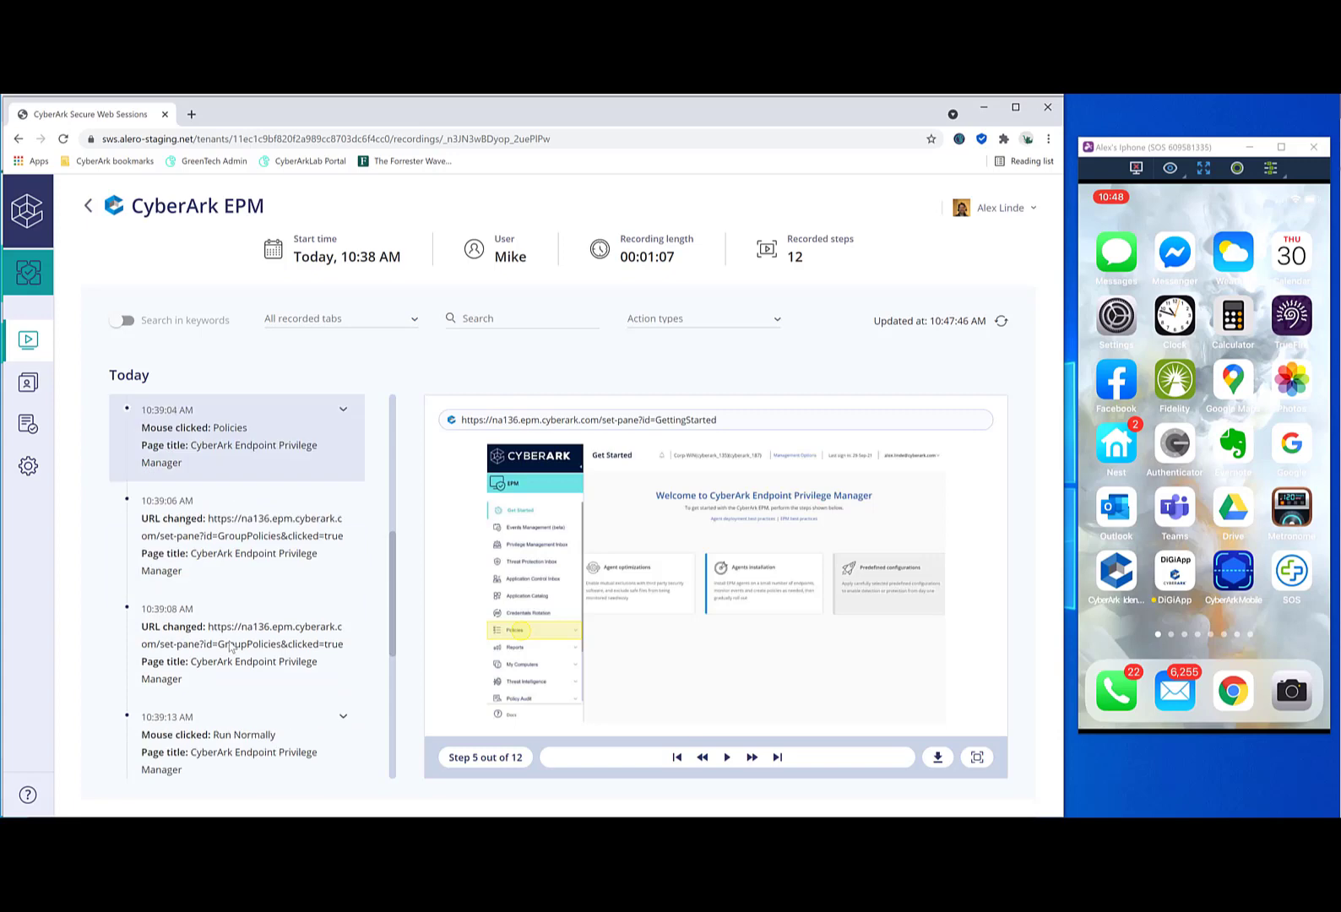
scroll(229, 647, "down", 1)
left_click(232, 684)
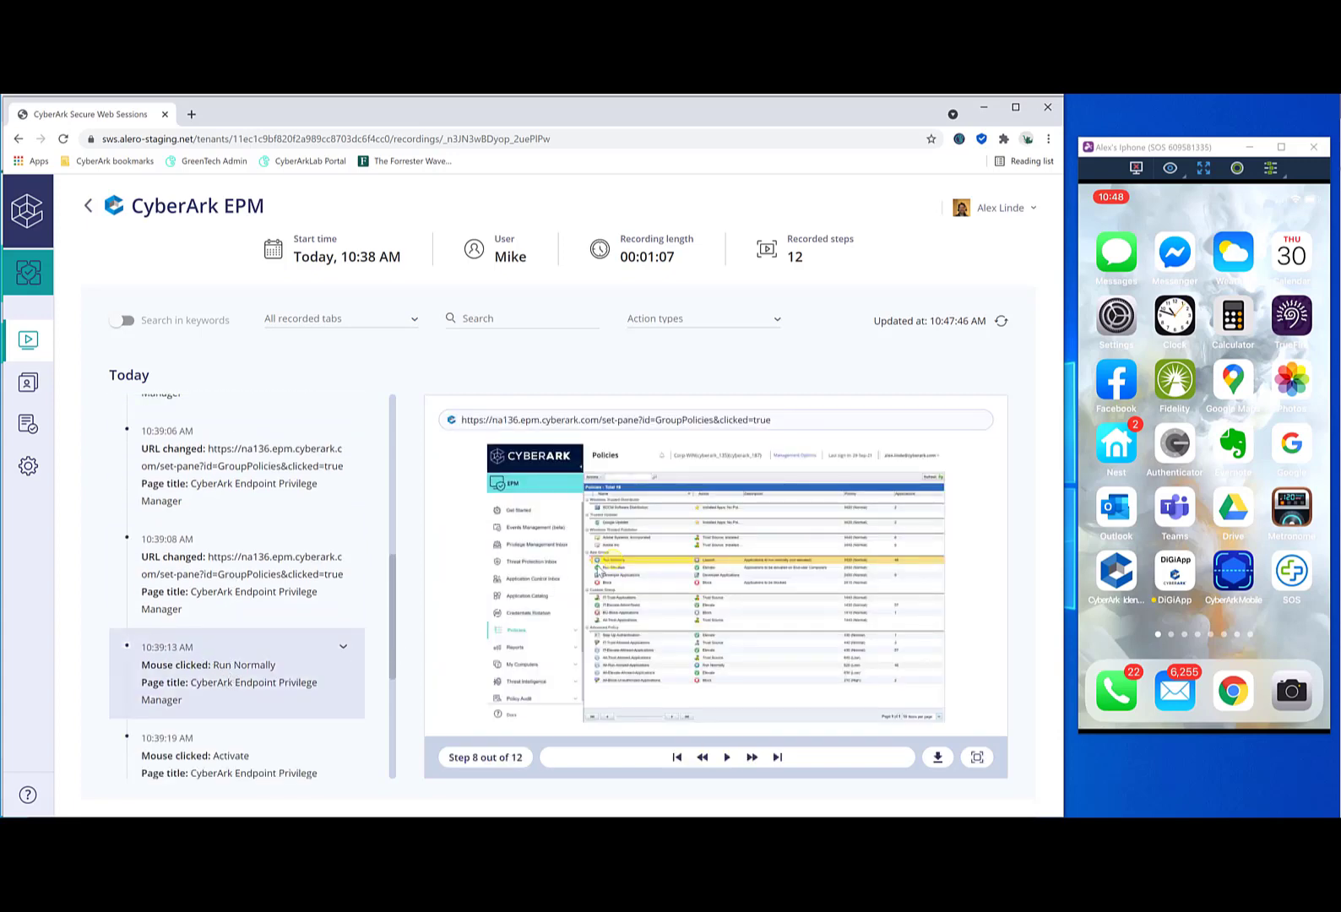
scroll(254, 697, "down", 1)
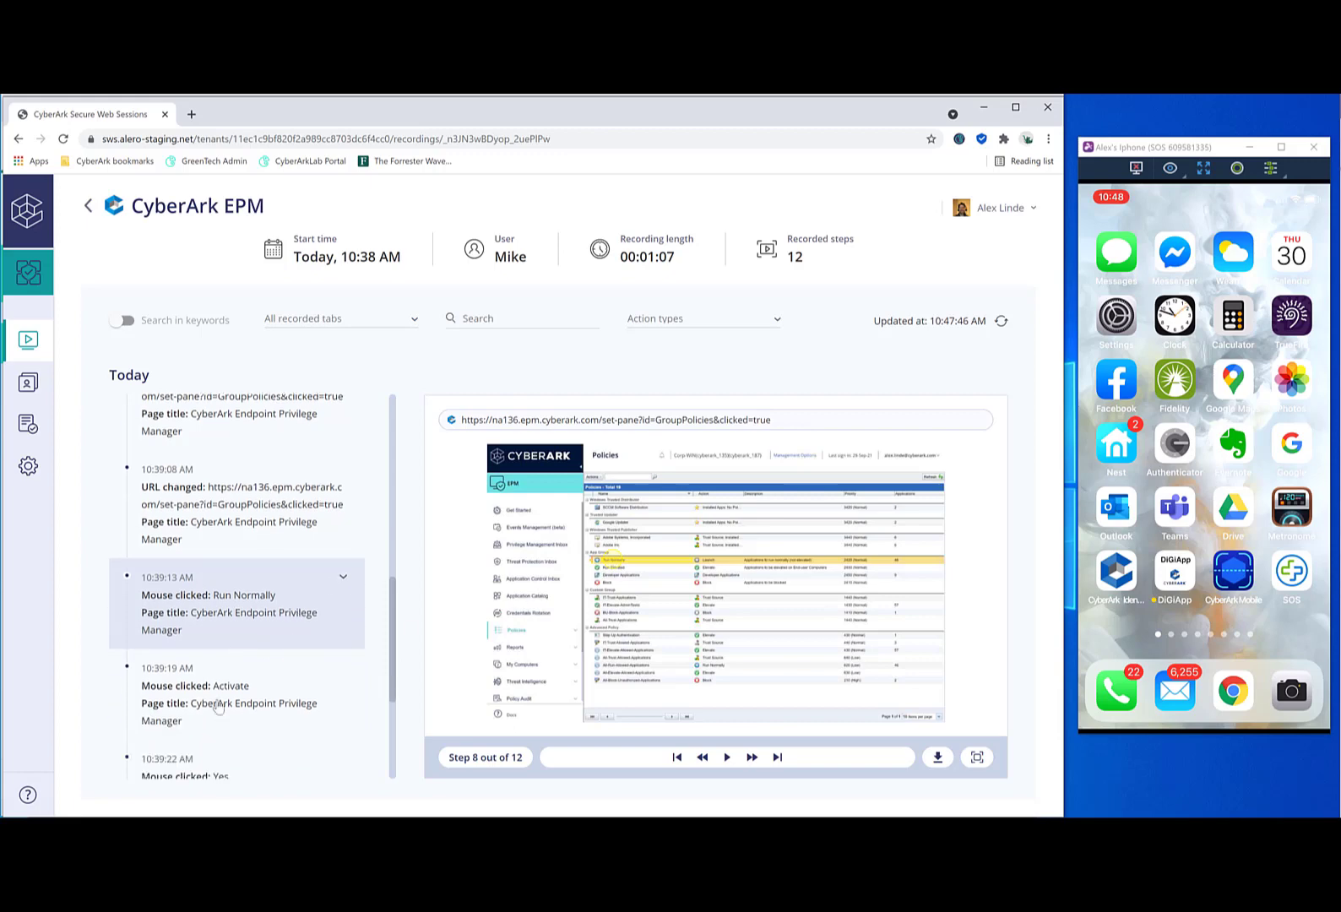
left_click(218, 708)
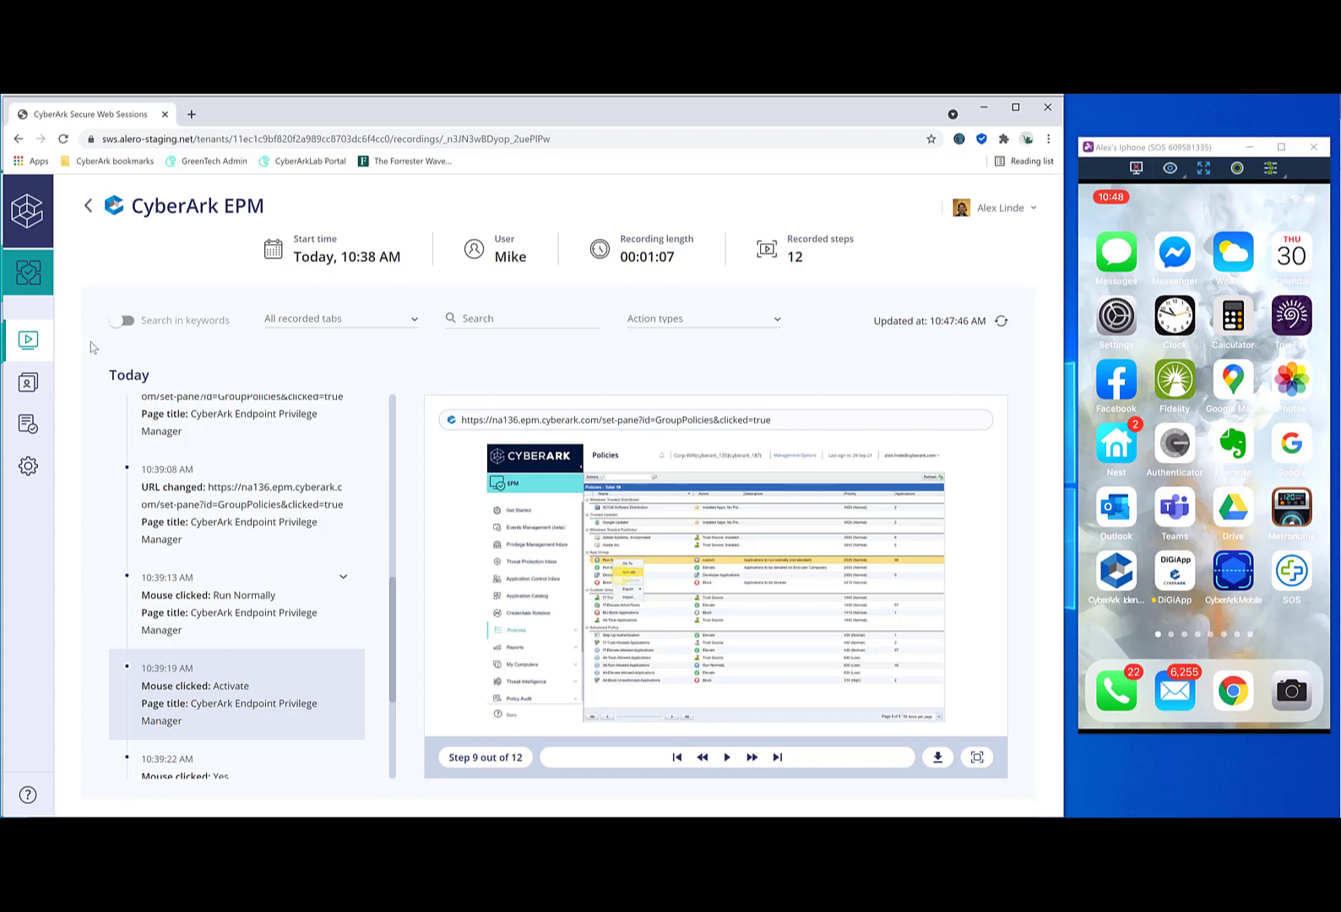
- Enable keyword search in the CyberArk EPM recording and search its steps for "Activate"
left_click(121, 321)
left_click(496, 318)
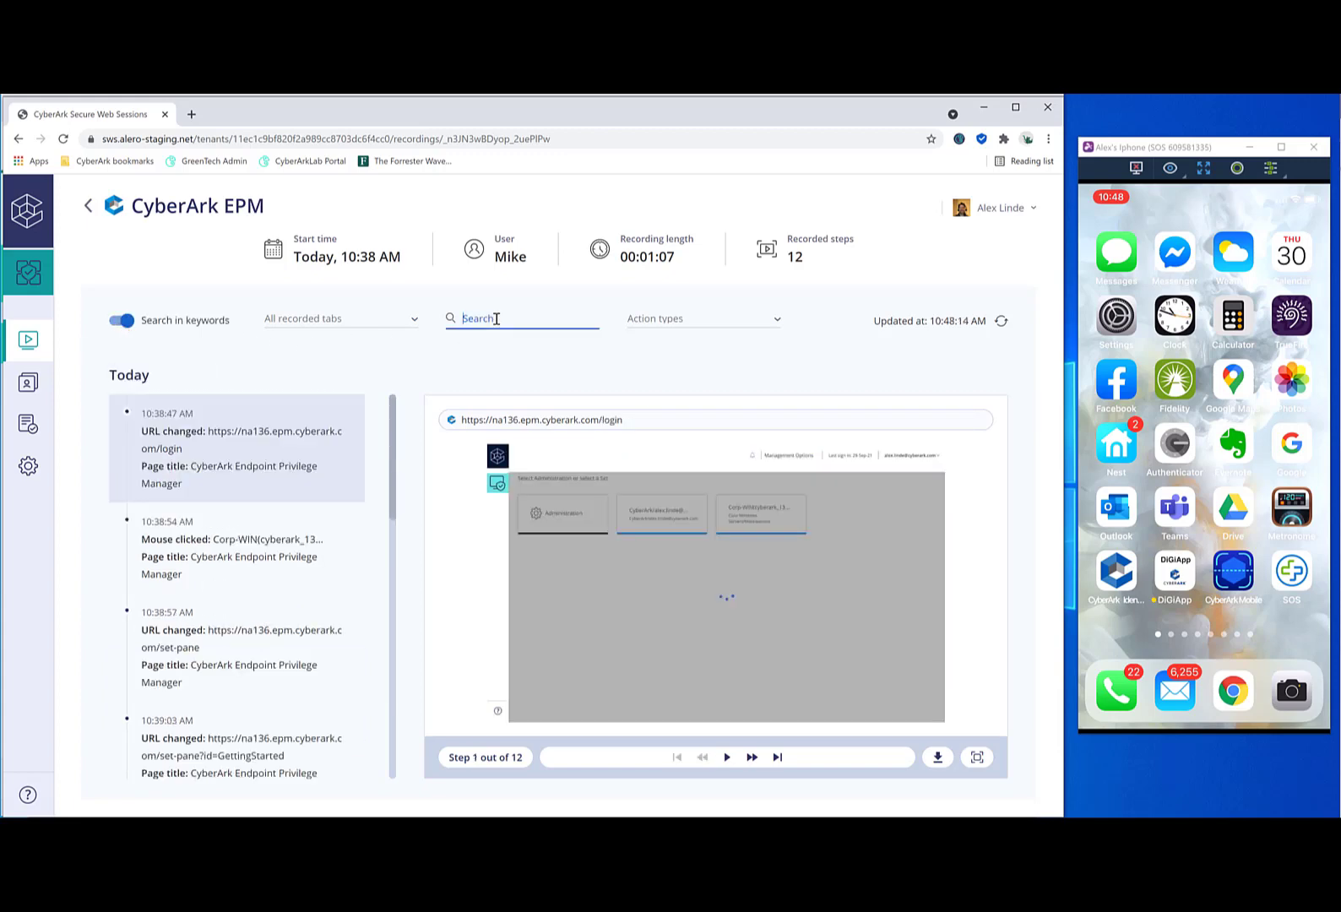
type("Ac")
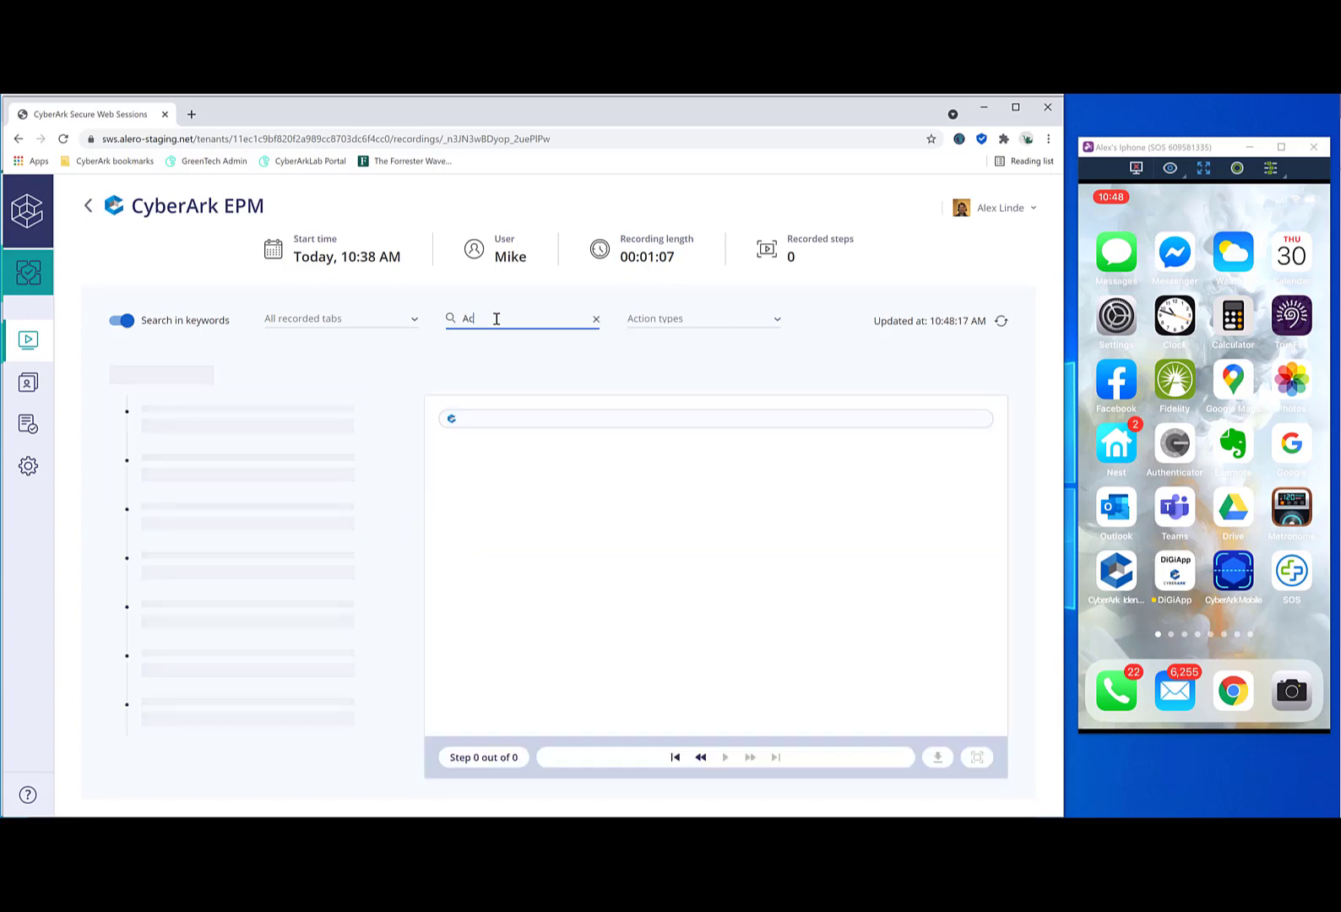
type("tivate")
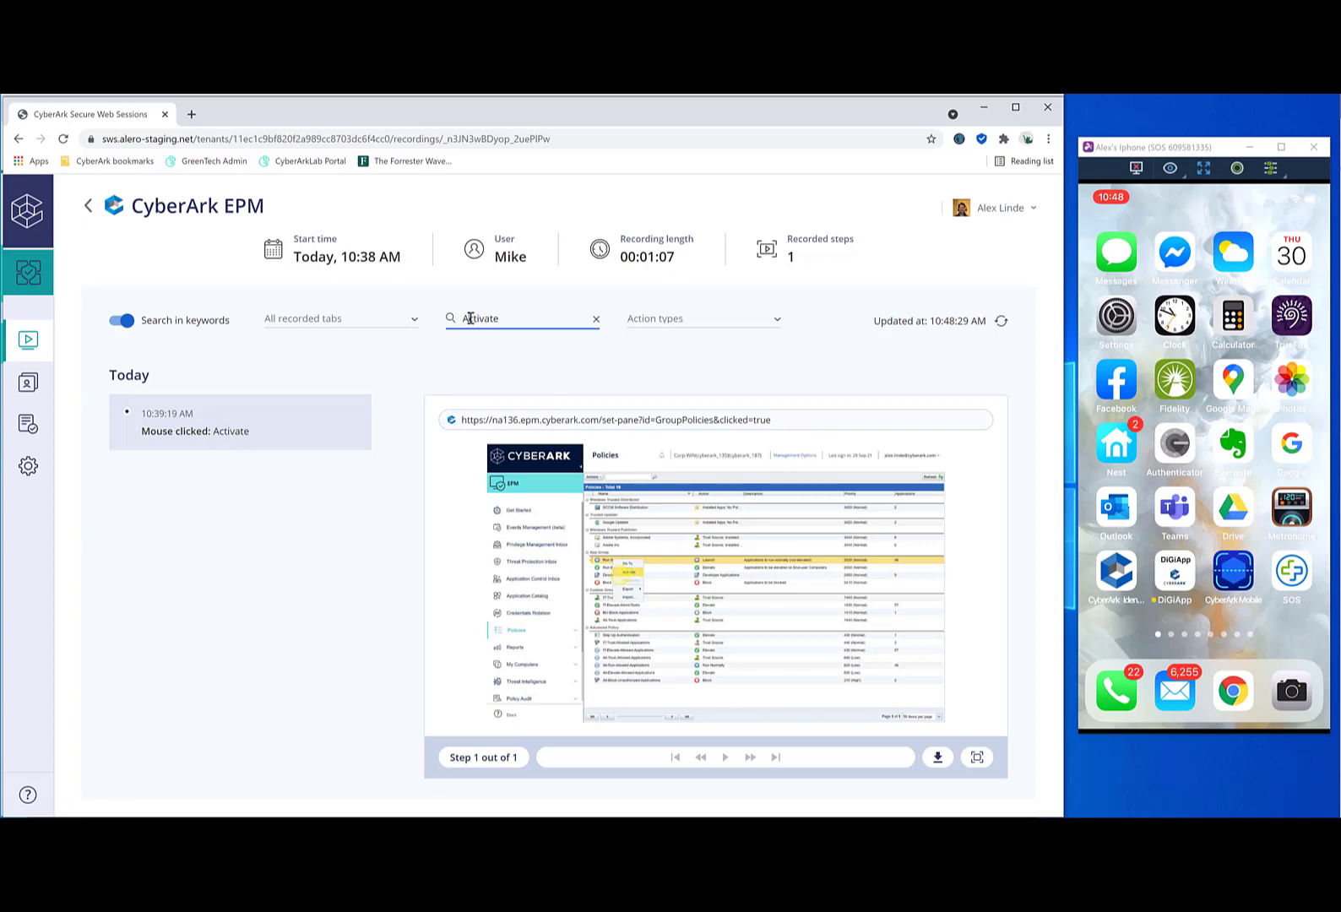
- Change the EPM recording's search keyword to "Deactivate" to find that recorded action
left_click(471, 318)
key("BackSpace")
type("Dea")
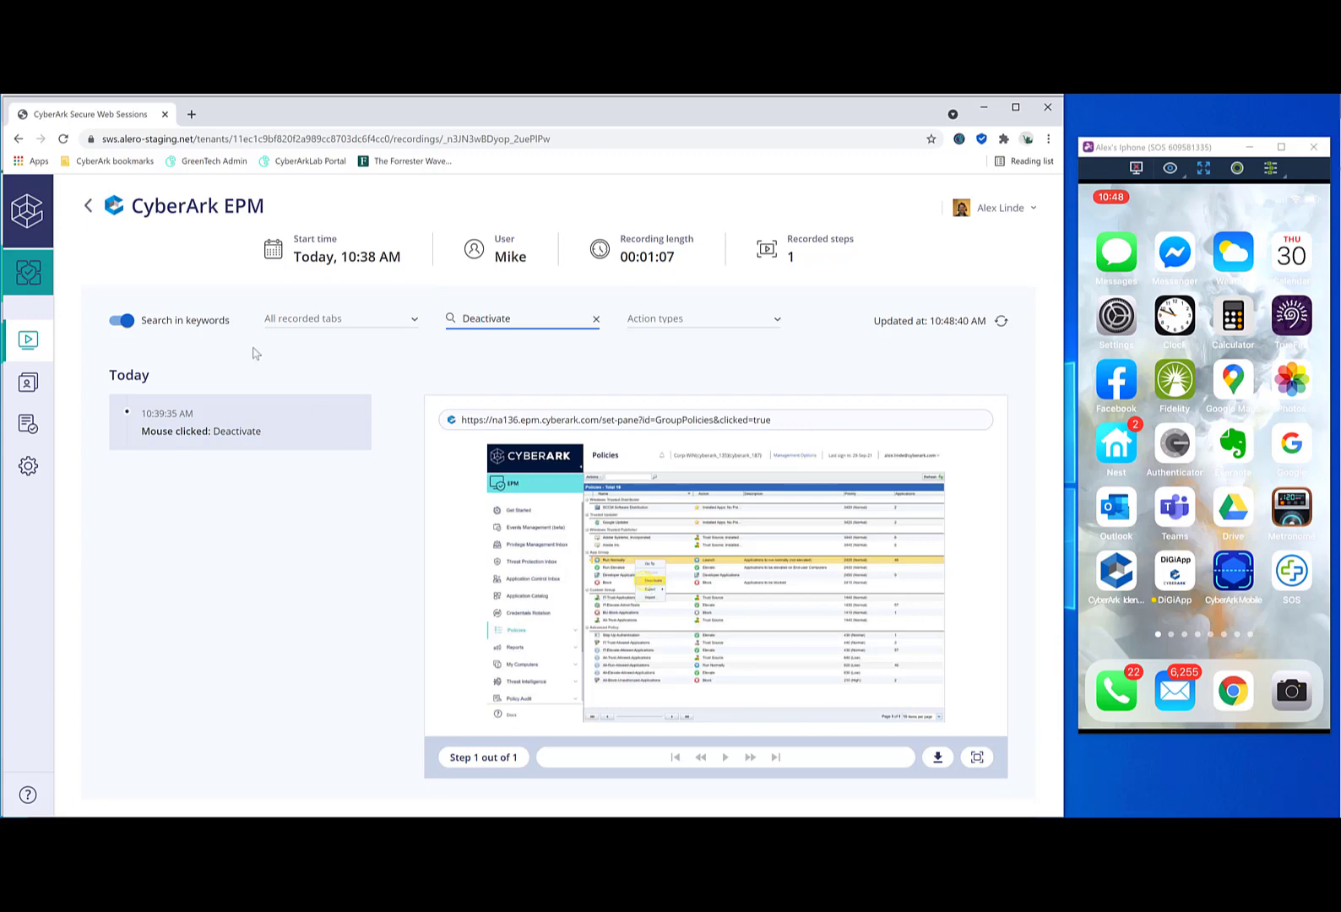
- Open today's 10:40 AM Salesforce recording from Session Recordings and examine the recorded GenePoint SLA mouse click
left_click(87, 208)
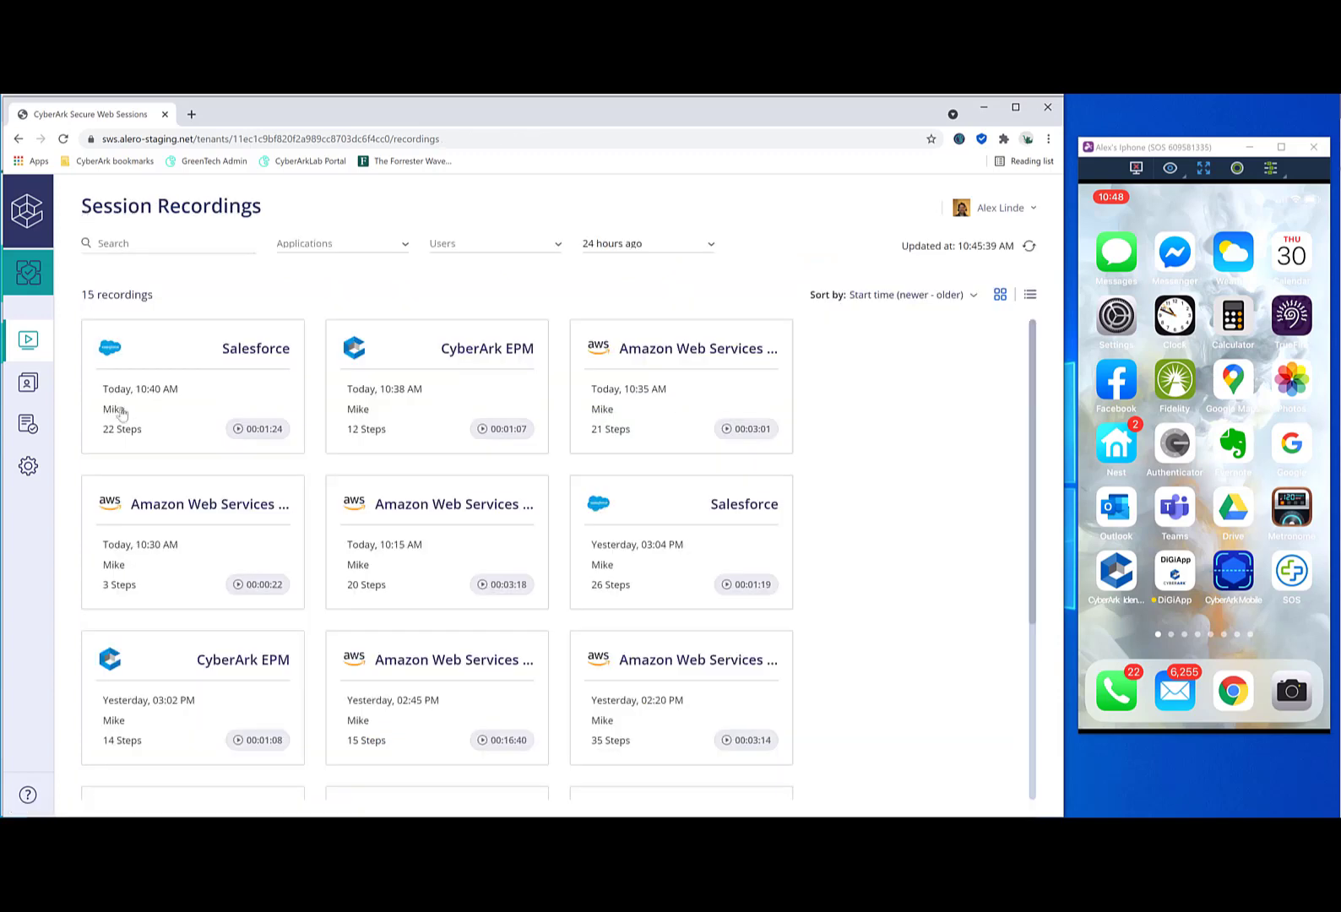
left_click(131, 429)
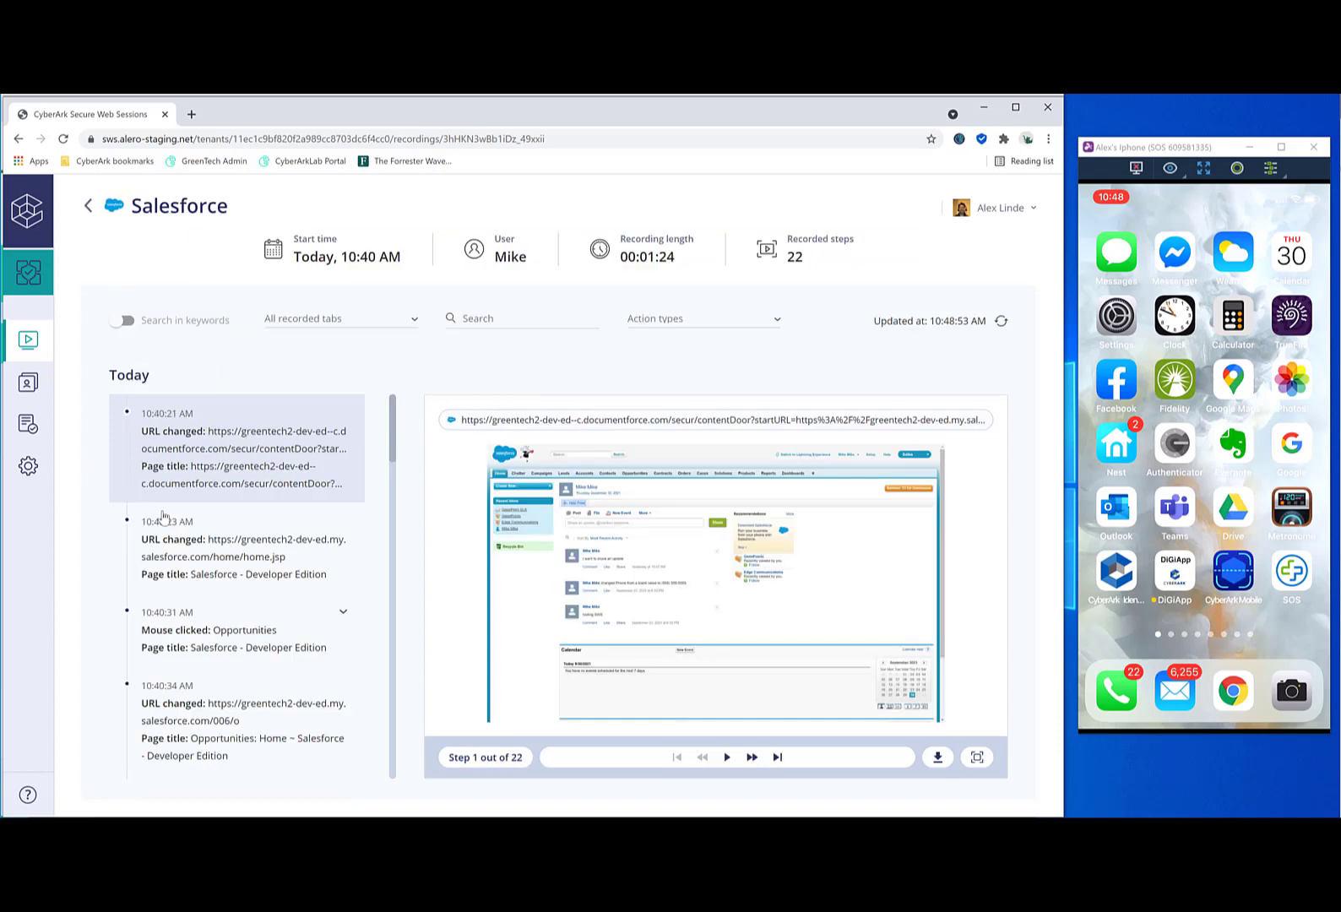
scroll(192, 644, "down", 3)
left_click(240, 538)
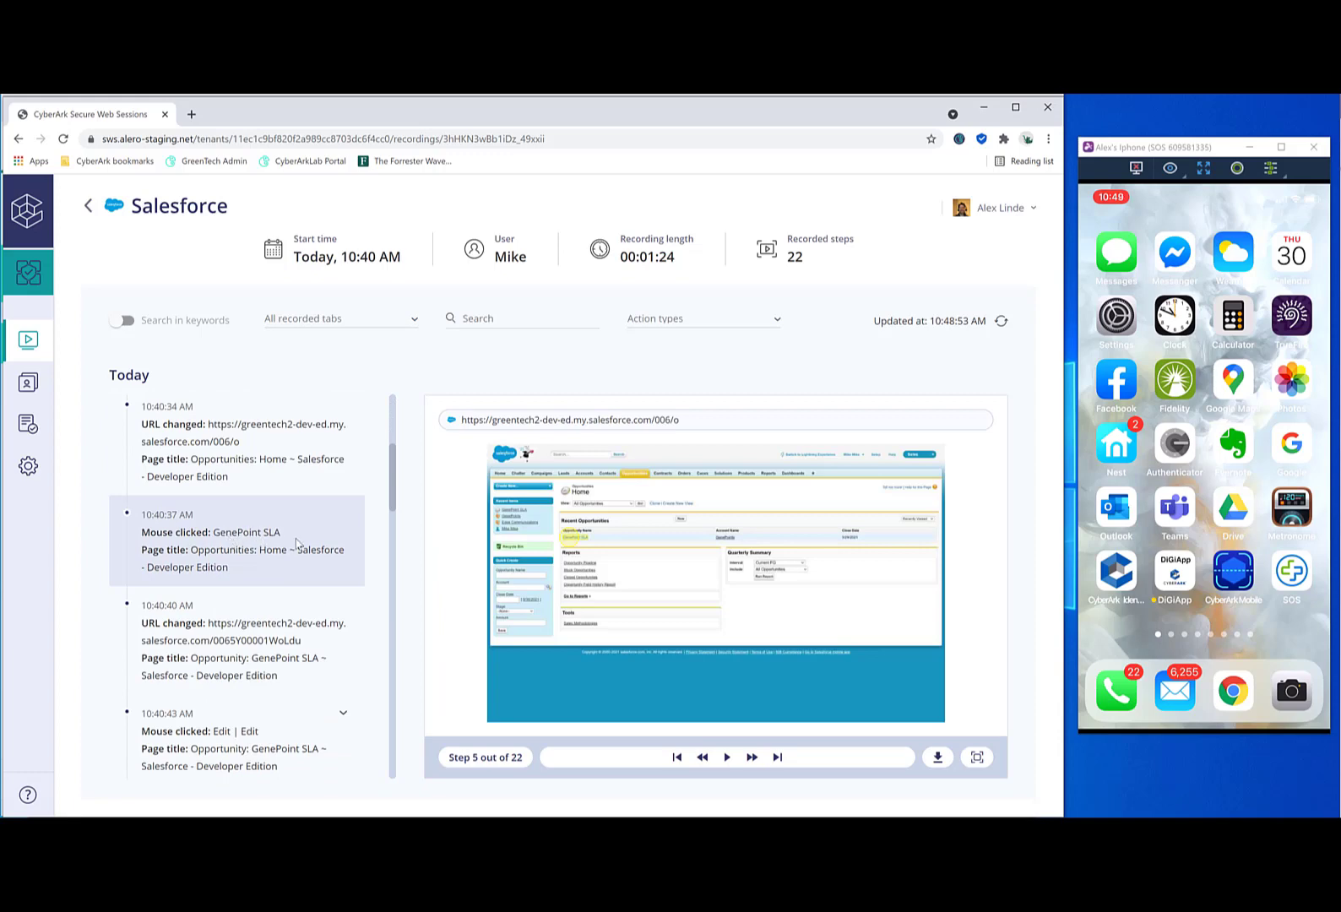
- Examine the recorded Edit click on the GenePoint SLA opportunity and the amount field's Focused out step at 10:40:56 AM
scroll(296, 545, "down", 4)
left_click(239, 473)
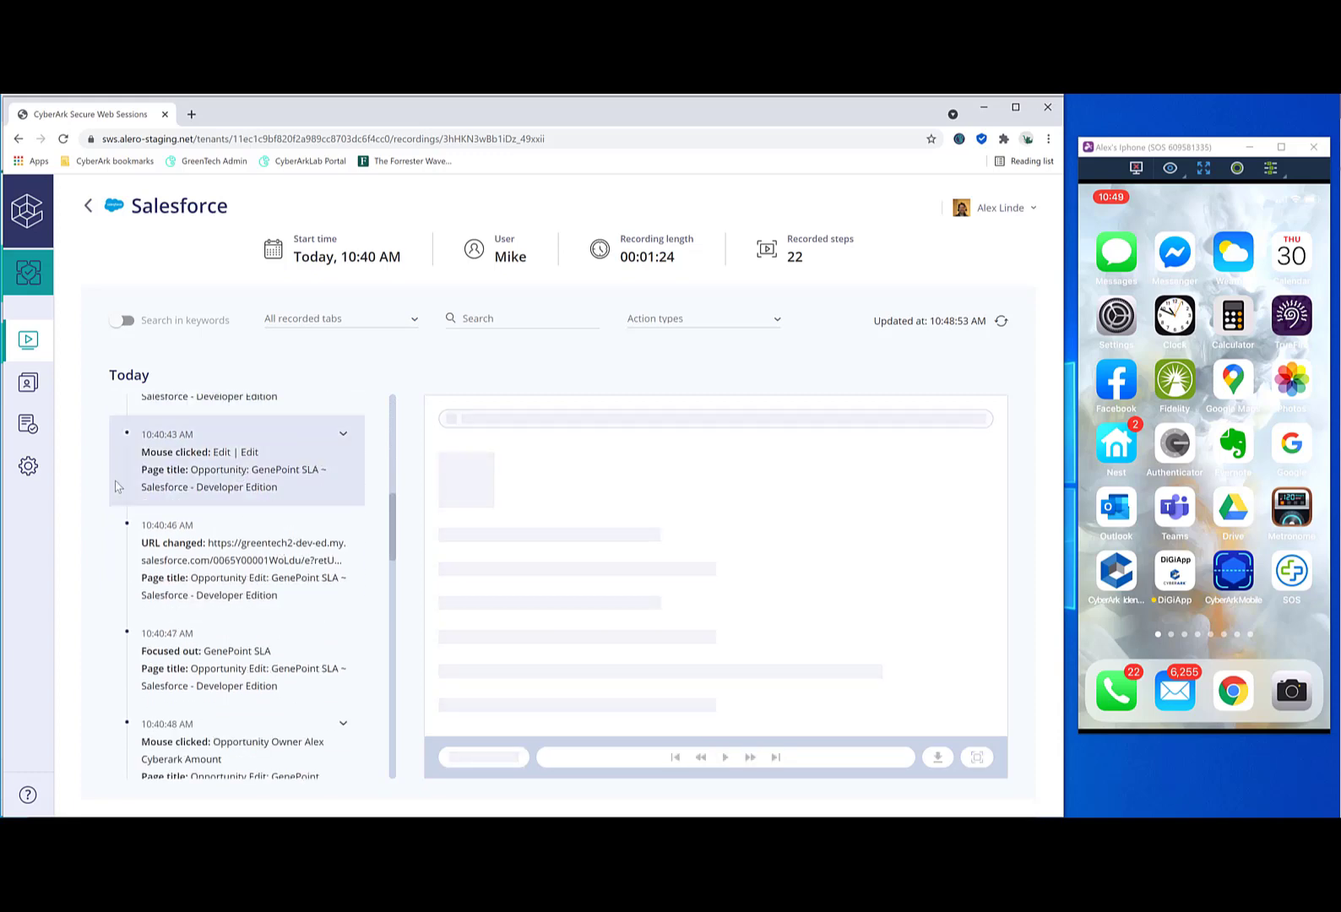
scroll(285, 568, "down", 4)
left_click(275, 580)
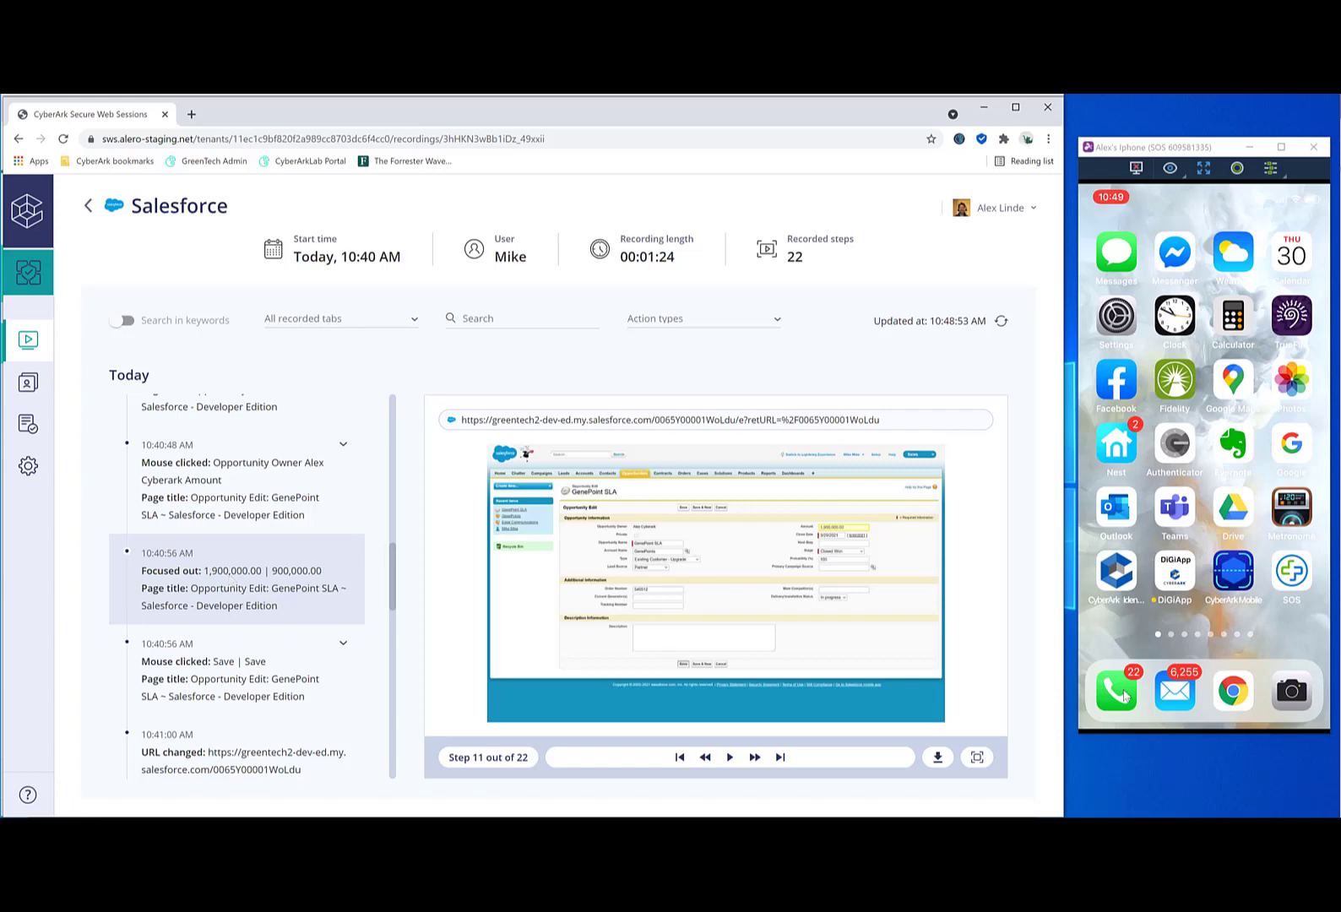
- Review the action types available for filtering the Salesforce recording's steps, without applying a filter
left_click(1269, 695)
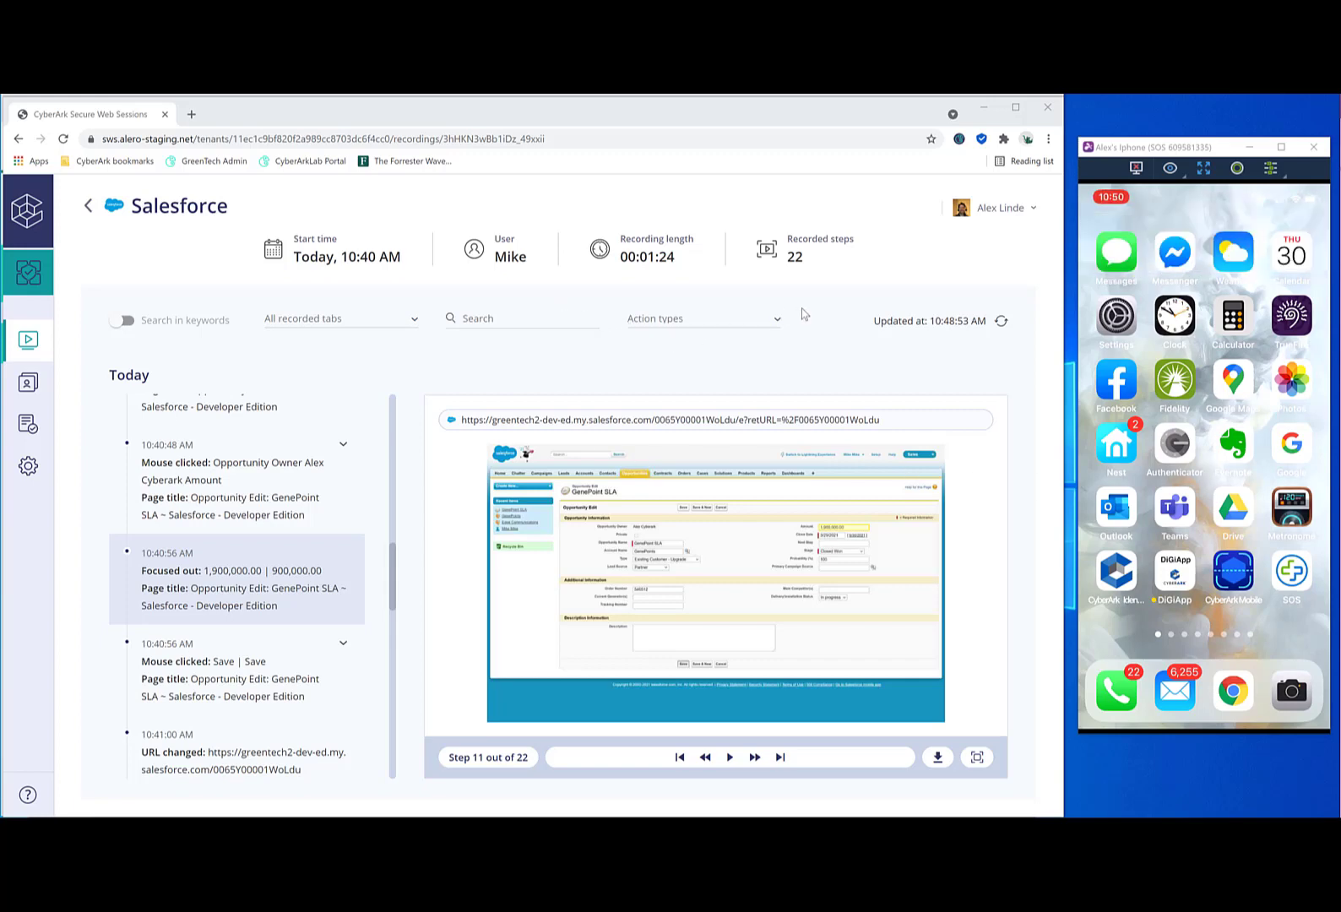
left_click(776, 319)
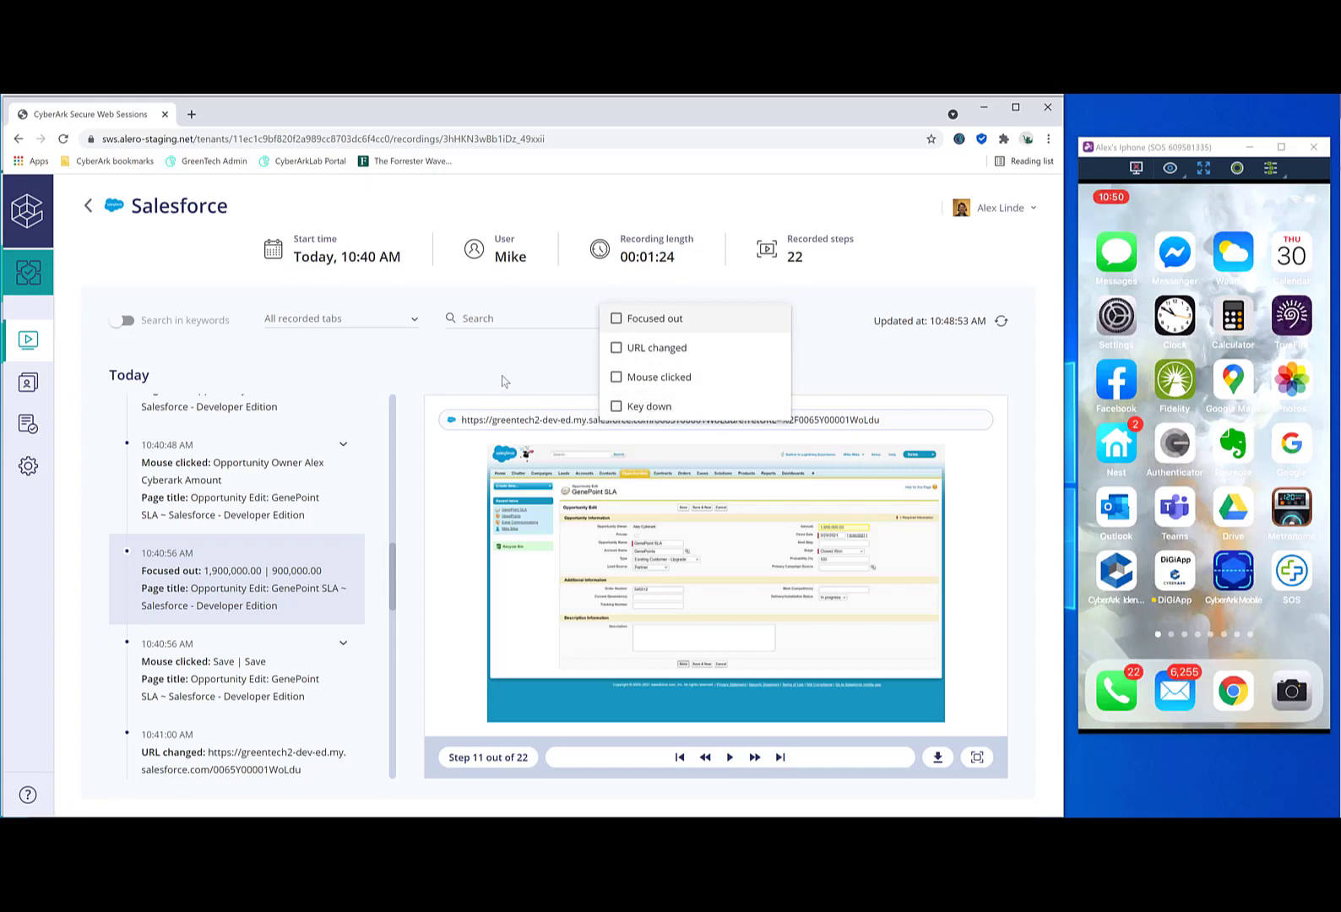
left_click(478, 371)
- Return to the Session Recordings list and review its application, user and time range filter options without changing them
left_click(89, 207)
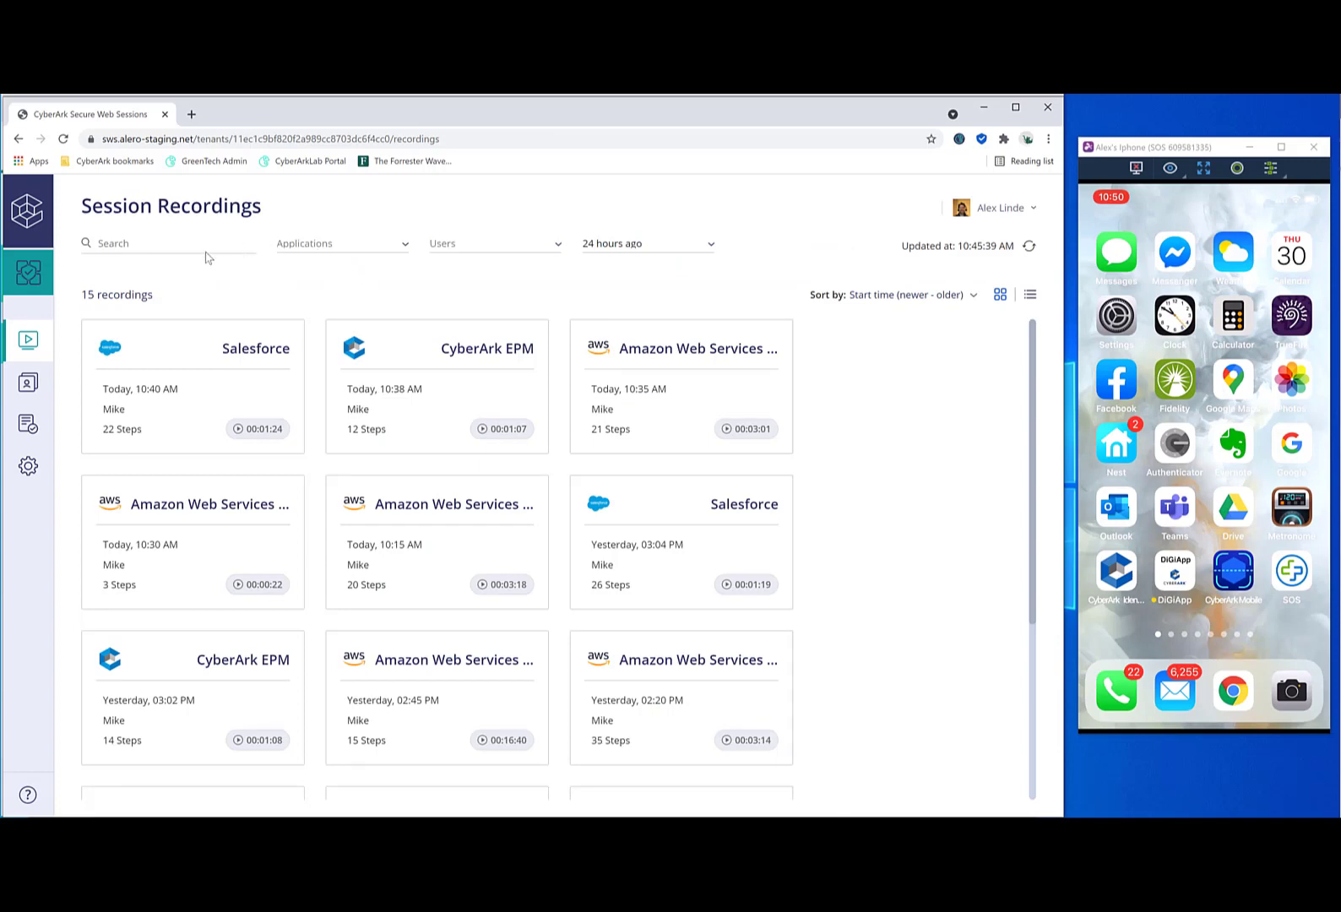
left_click(326, 252)
left_click(535, 248)
left_click(682, 253)
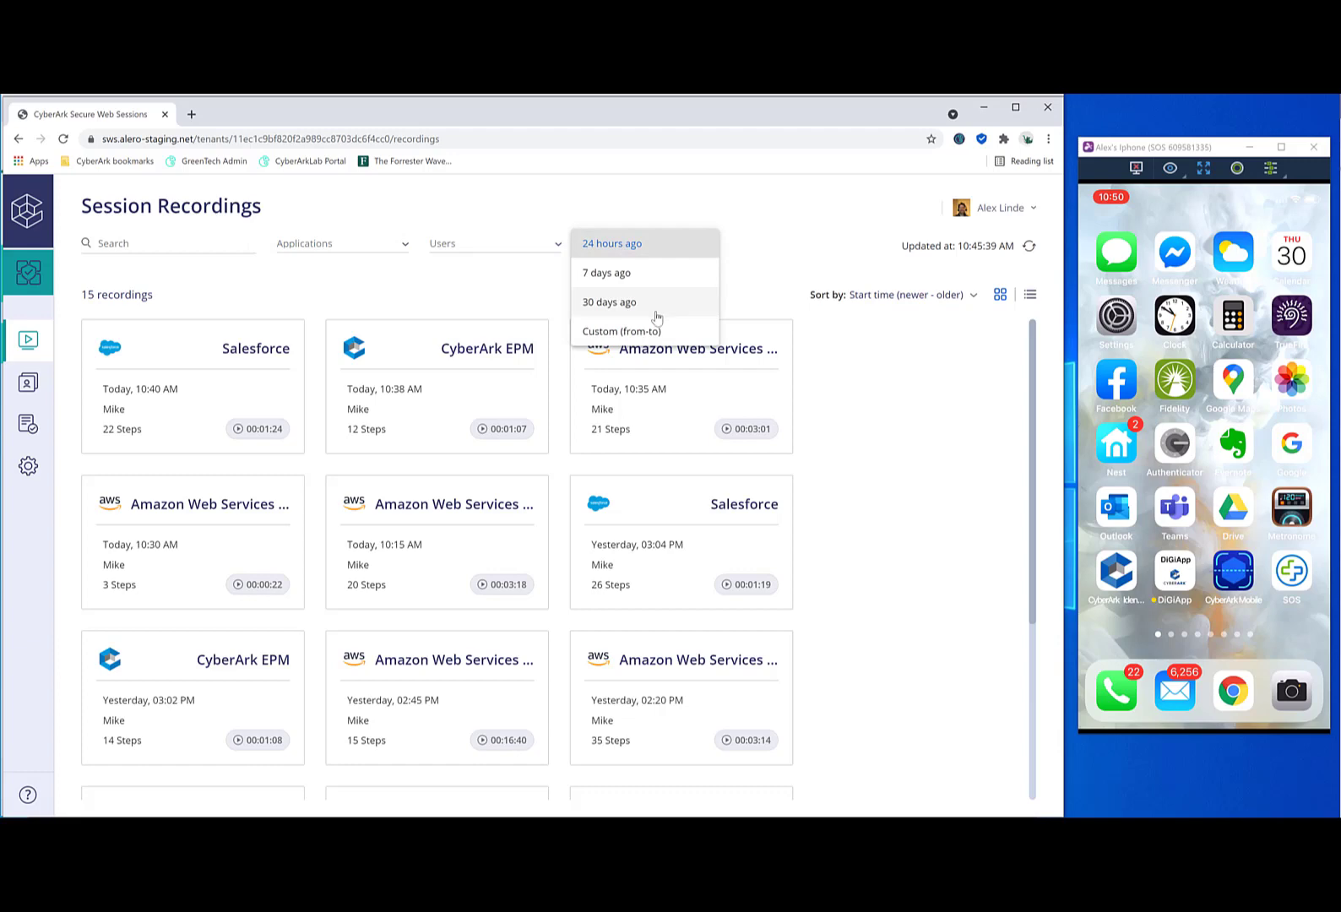
left_click(766, 262)
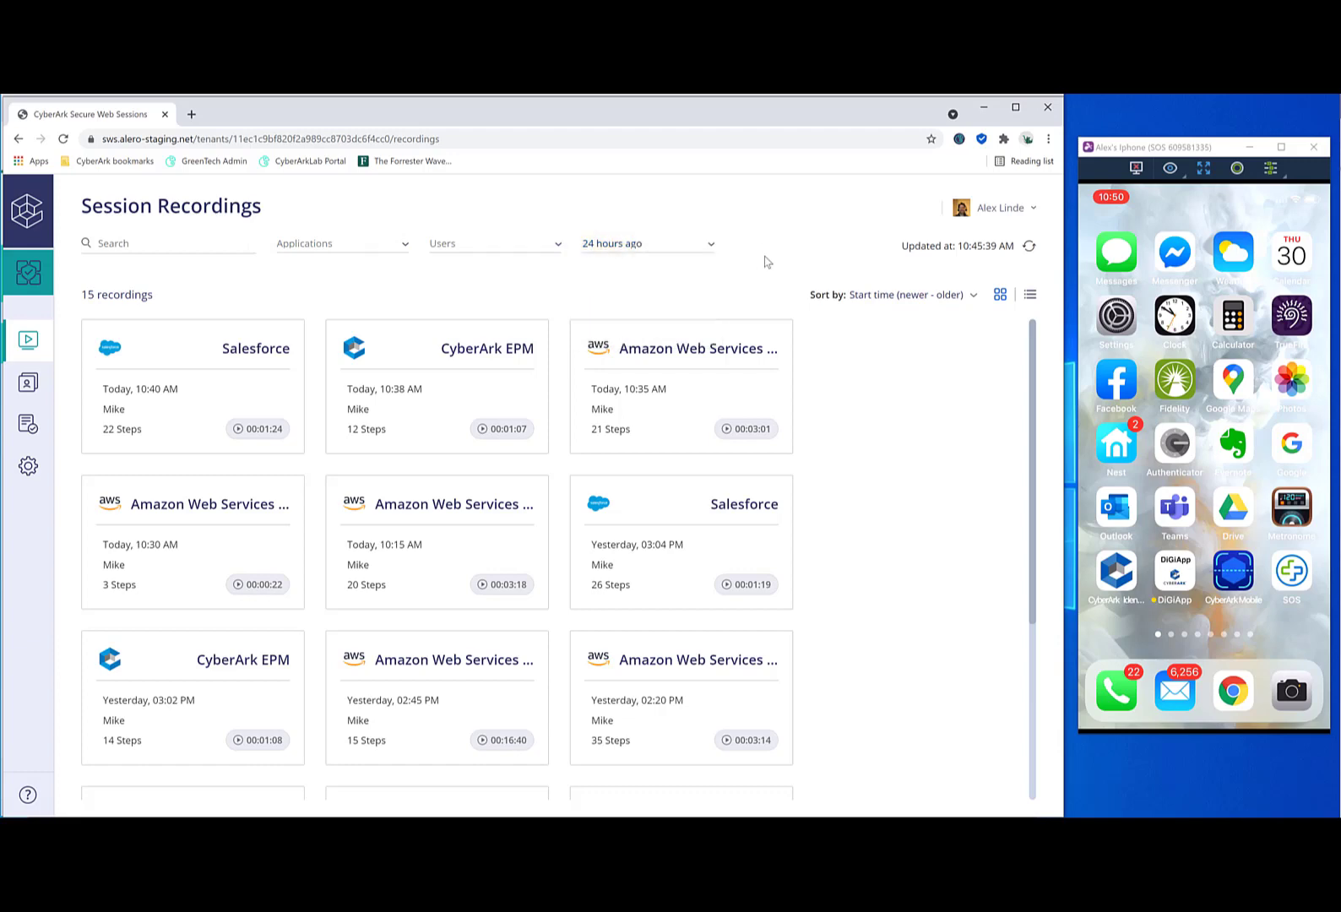